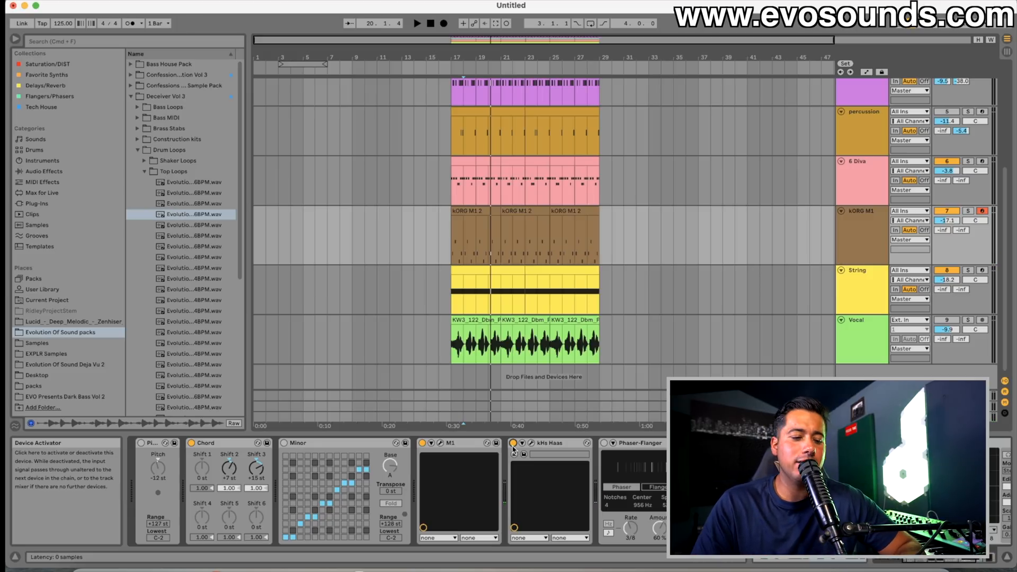
Step: Open the M1 on the kORG M1 track and load the Velo Piano combi from its piano presets
left_click(440, 443)
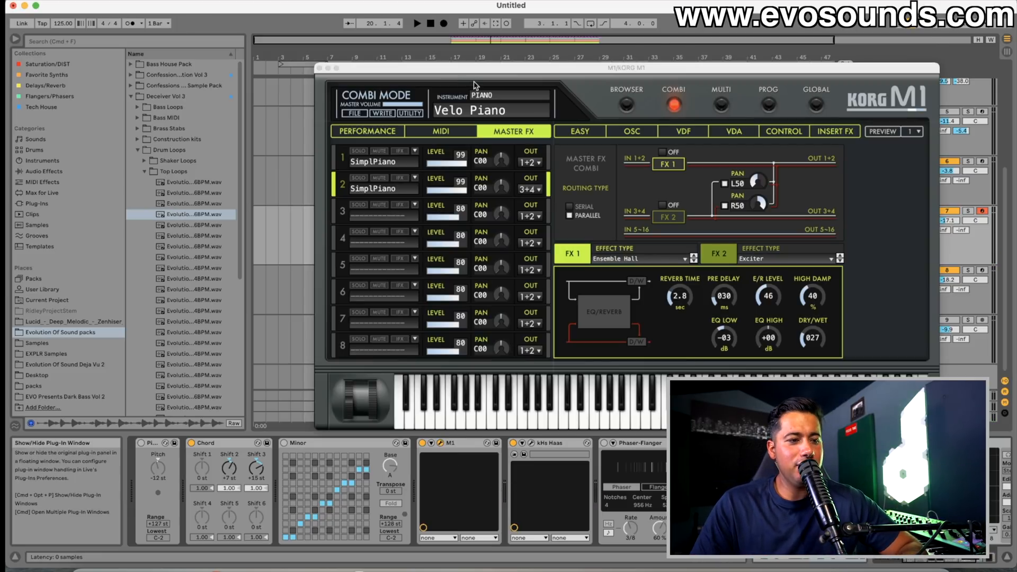
left_click_drag(429, 69, 341, 53)
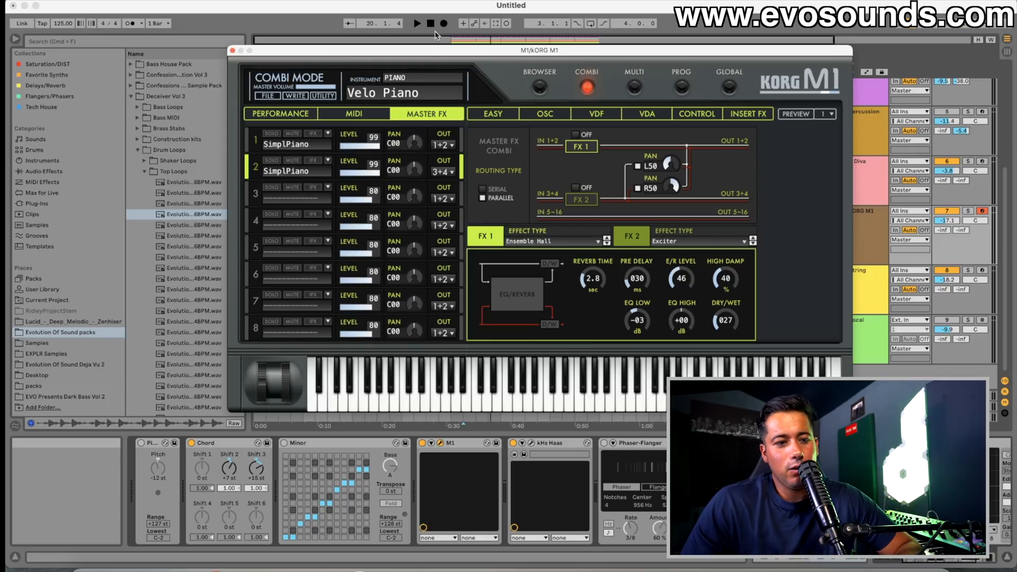
left_click(536, 84)
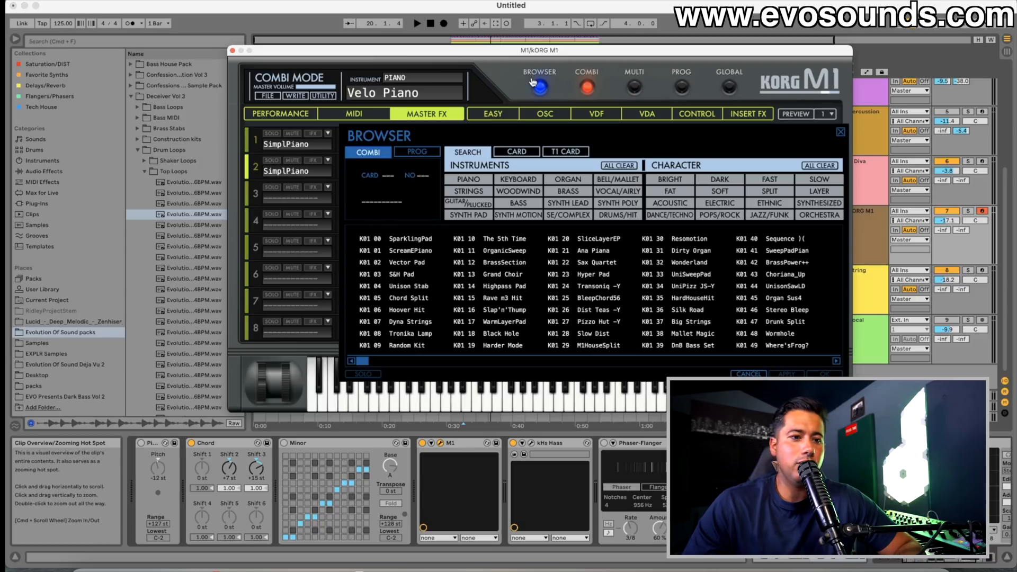
left_click(481, 183)
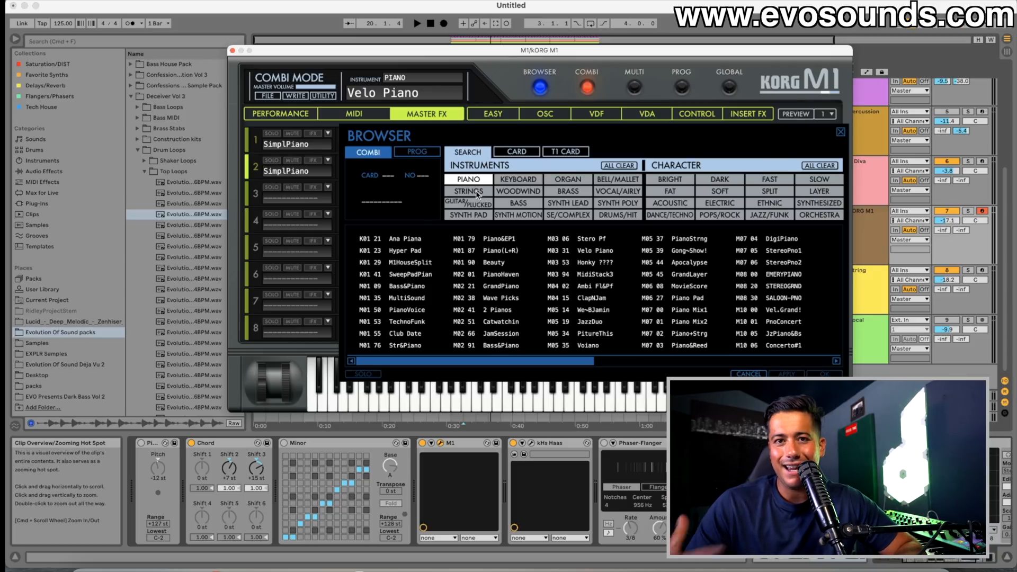
double_click(593, 251)
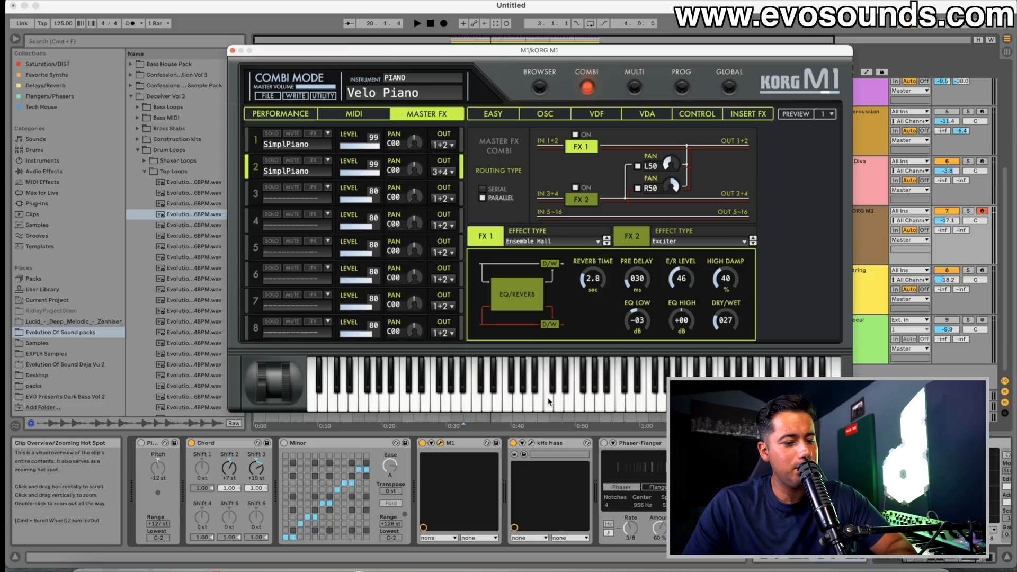
Step: Bypass kHs Haas and switch off FX 1 in the M1's master effects
left_click(514, 443)
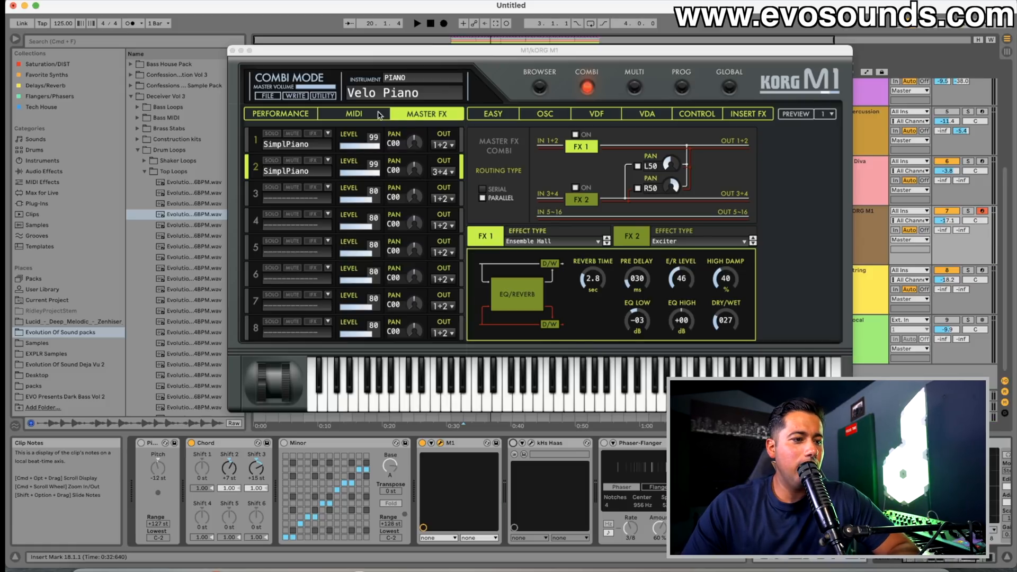
left_click(576, 136)
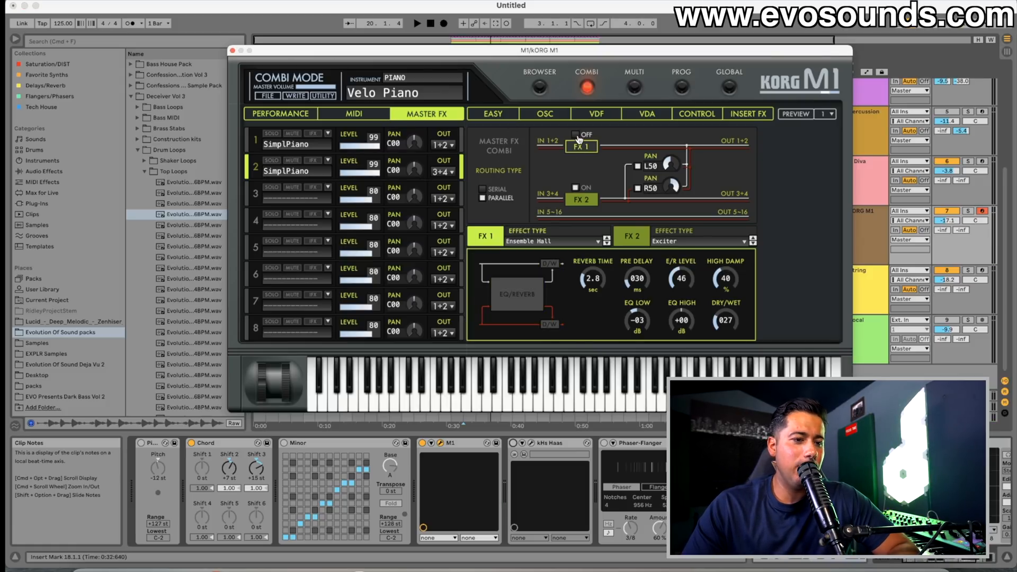
left_click(858, 375)
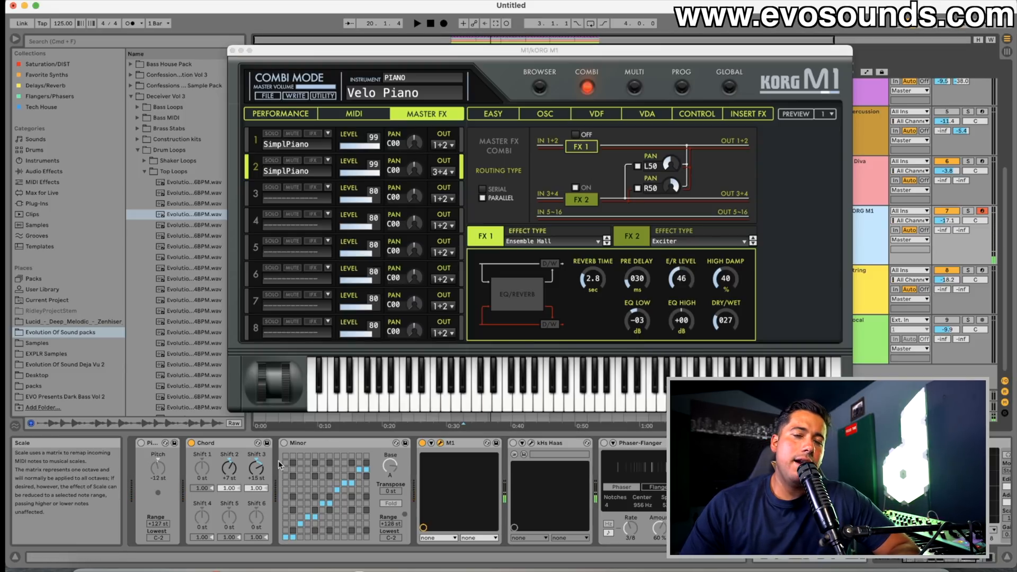
Step: Deactivate the Chord device on the kORG M1 track and close the M1 window
left_click(219, 443)
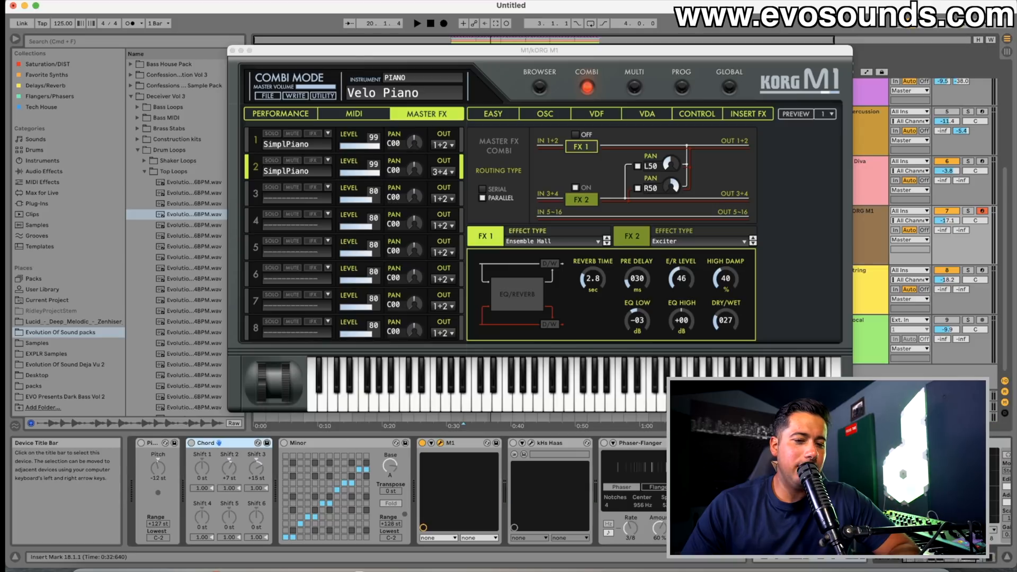
left_click(866, 248)
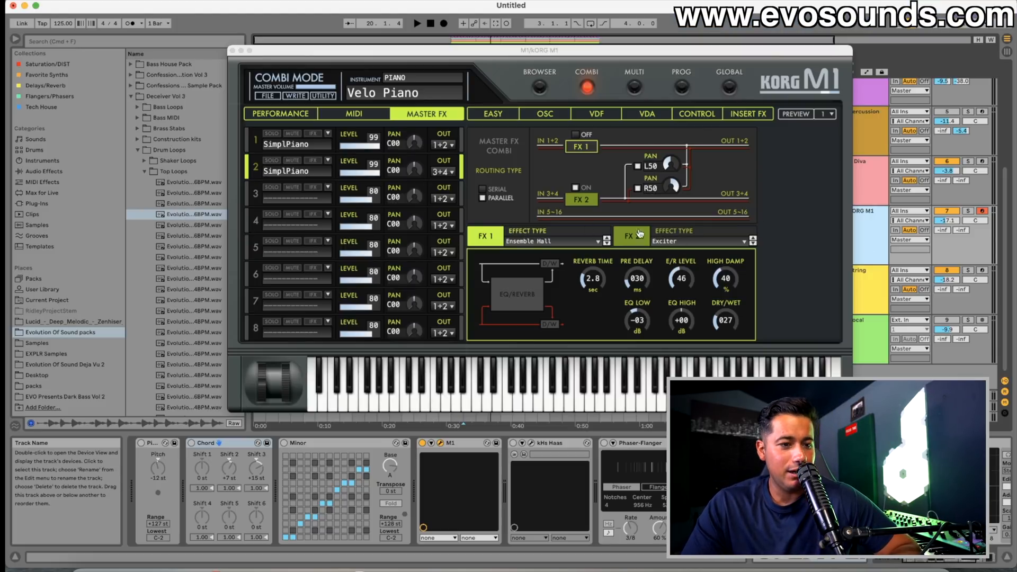
left_click(232, 51)
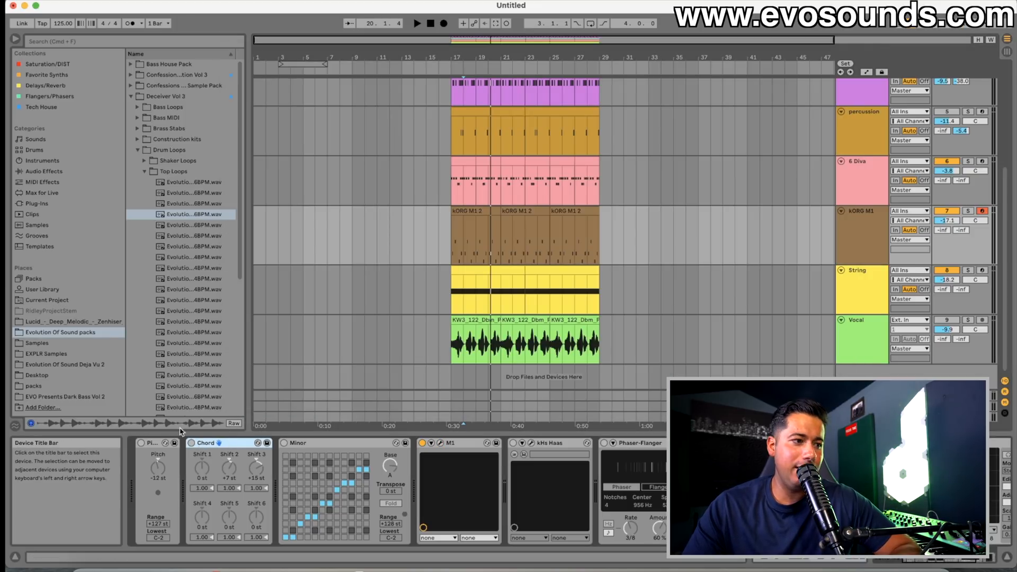
Step: Browse the MIDI effects, collapse the Scale presets and locate the Chord device
left_click(50, 182)
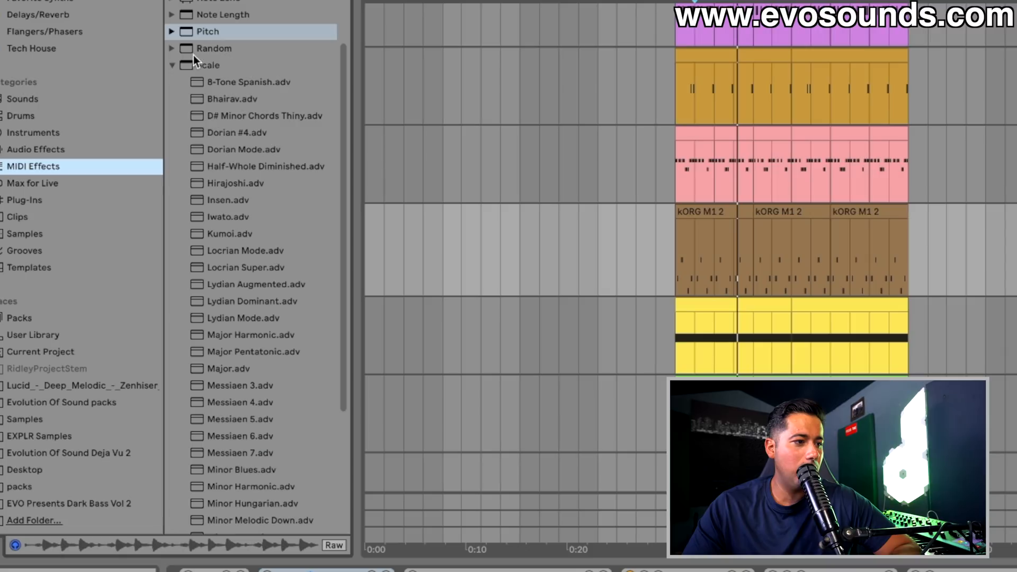
left_click(132, 117)
left_click(212, 3)
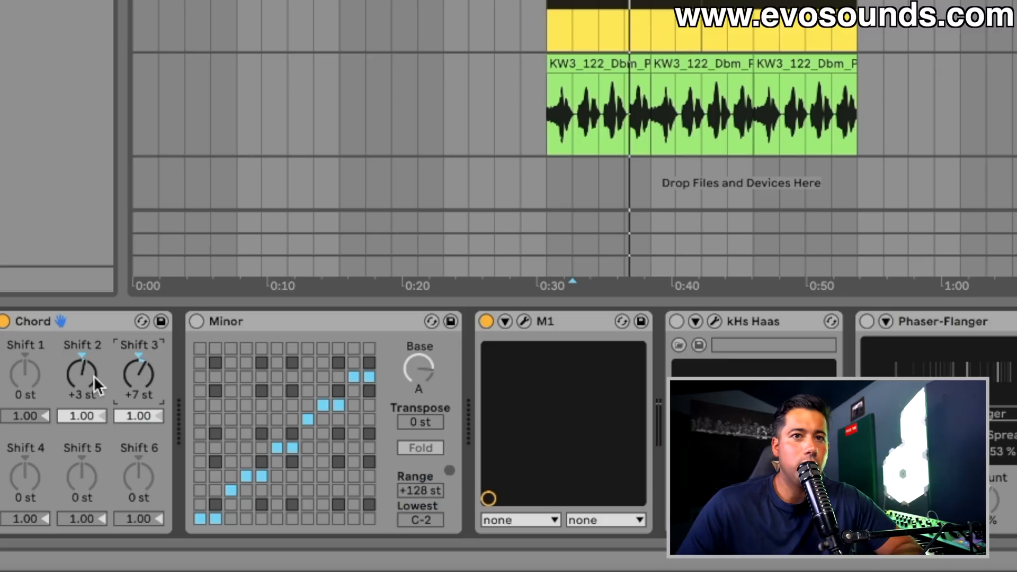
Step: Set Shifts 1 to 5 of the Chord device to -12, +3, +19, +12 and +27 st
left_click_drag(94, 377, 94, 358)
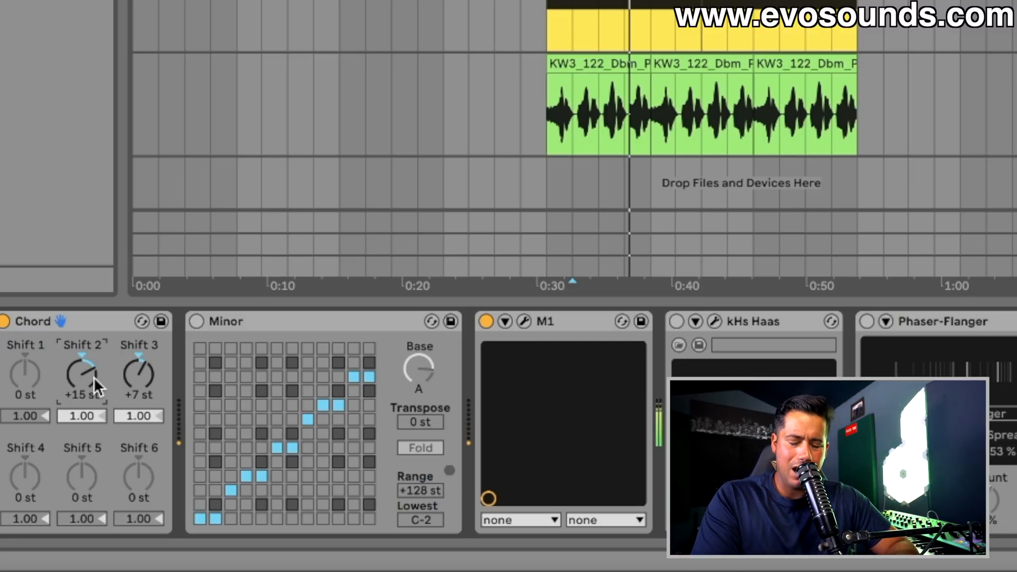
left_click_drag(94, 379, 94, 410)
left_click(139, 373)
mouse_move(133, 381)
left_mouse_down()
mouse_move(133, 346)
mouse_move(129, 376)
left_mouse_up()
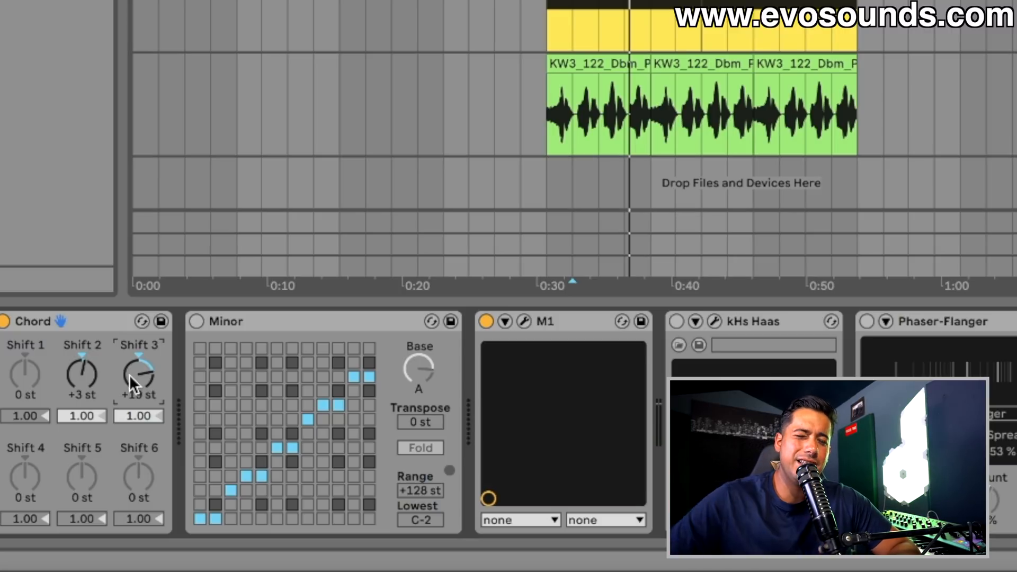
left_click_drag(25, 373, 25, 387)
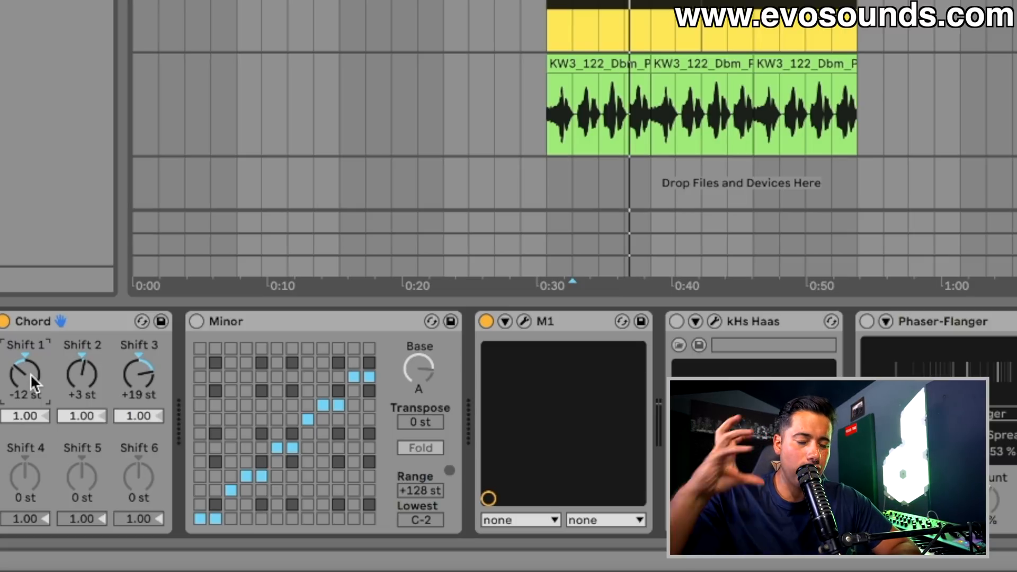
left_click_drag(15, 479, 66, 465)
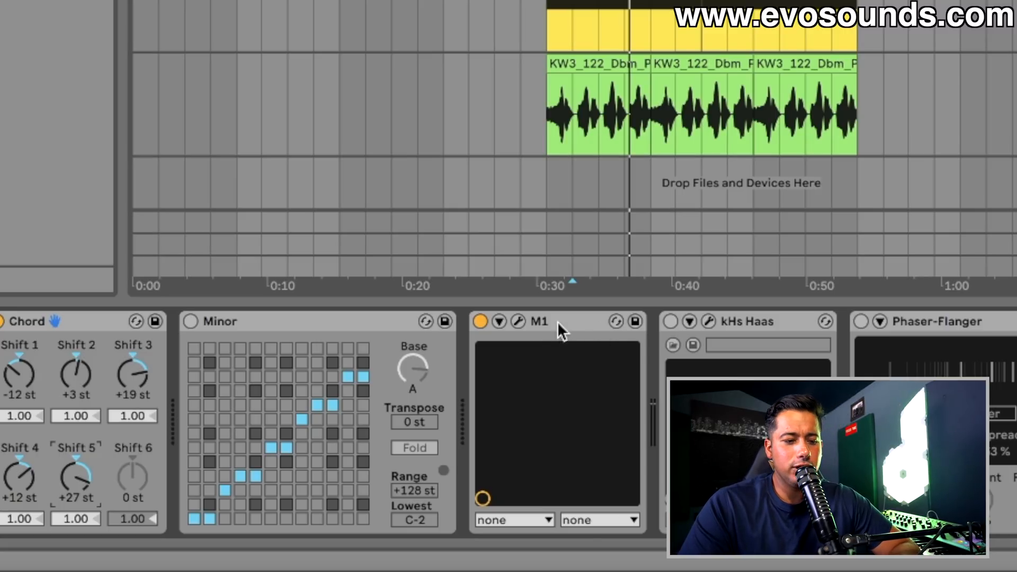
Step: Activate kHs Haas and examine its delay and channel settings in the plug-in window
left_click(671, 323)
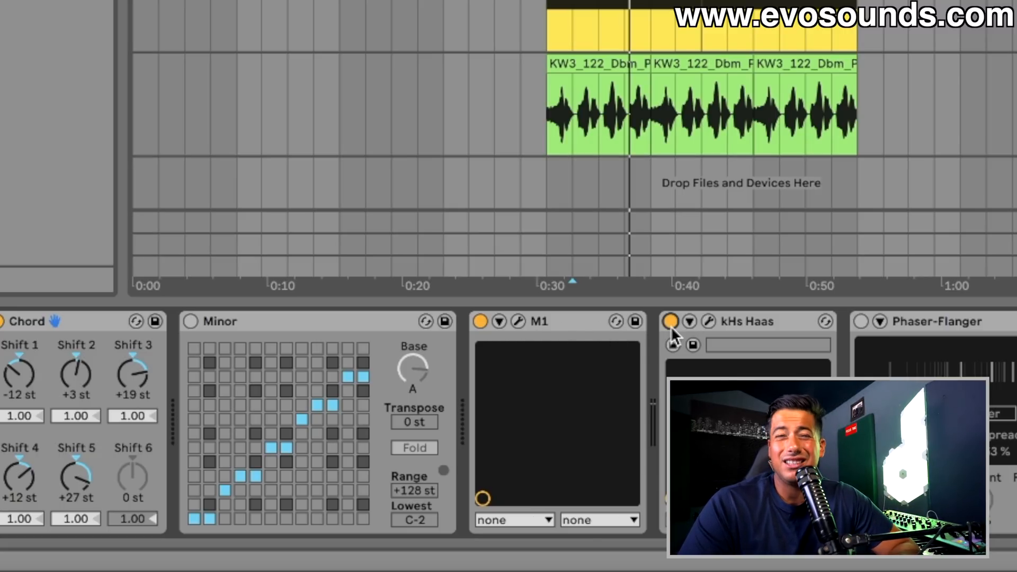
left_click(708, 321)
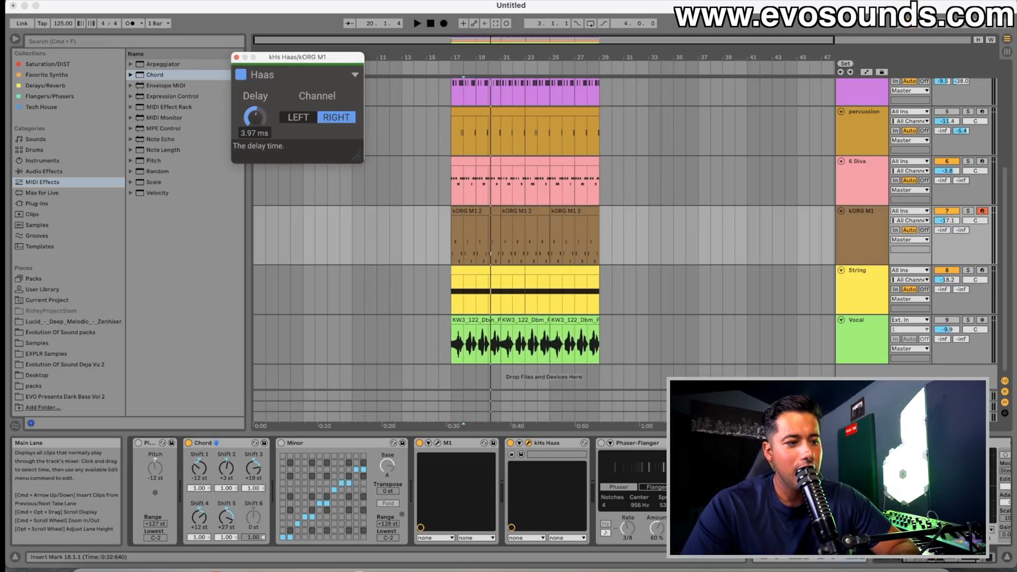
left_click(237, 57)
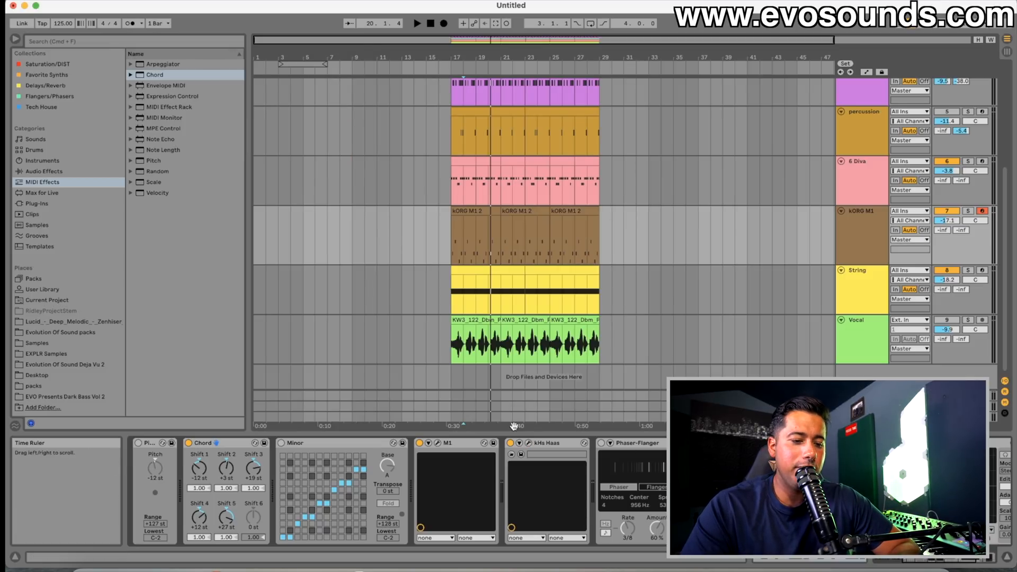
Step: Search the audio effects for "dela" and insert a Delay between the M1 and kHs Haas
left_click(227, 41)
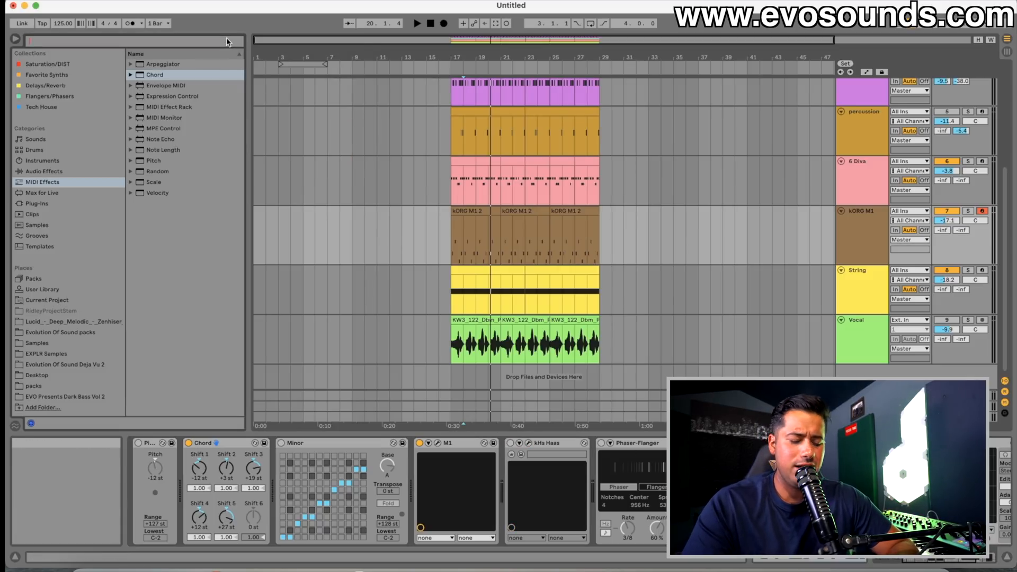
type("dela")
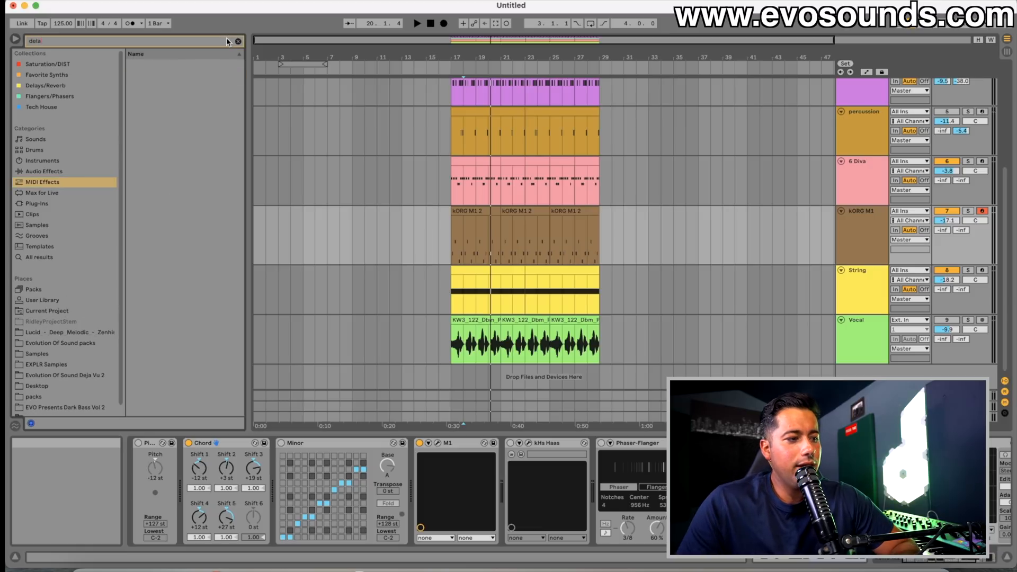
left_click(78, 170)
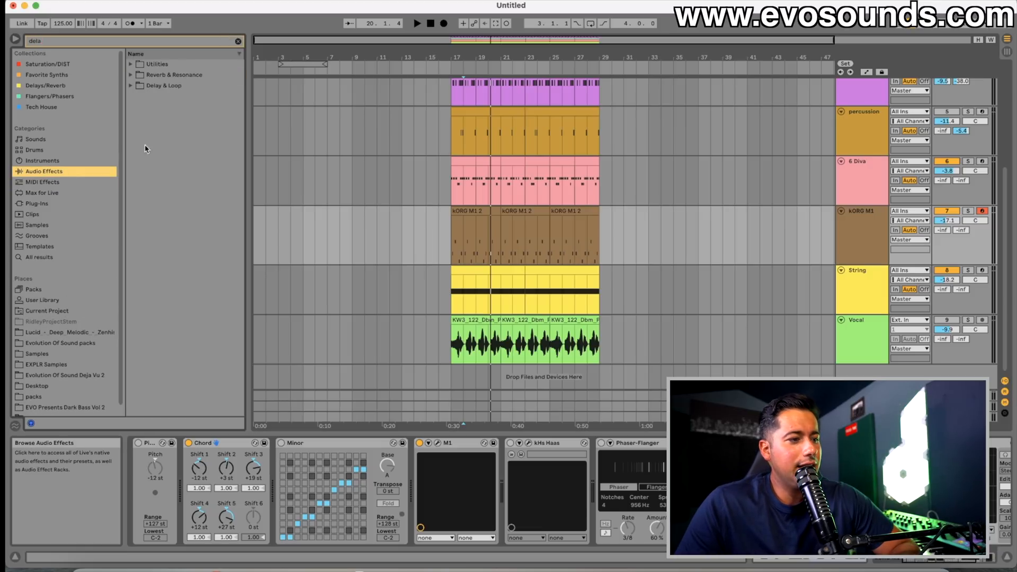
left_click(129, 75)
left_click(130, 86)
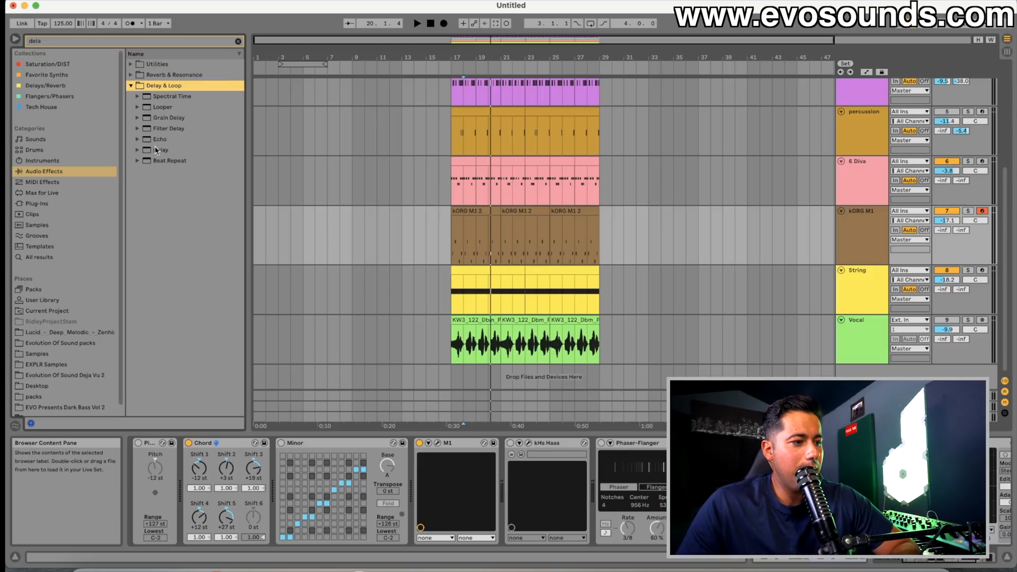
left_click_drag(154, 149, 500, 457)
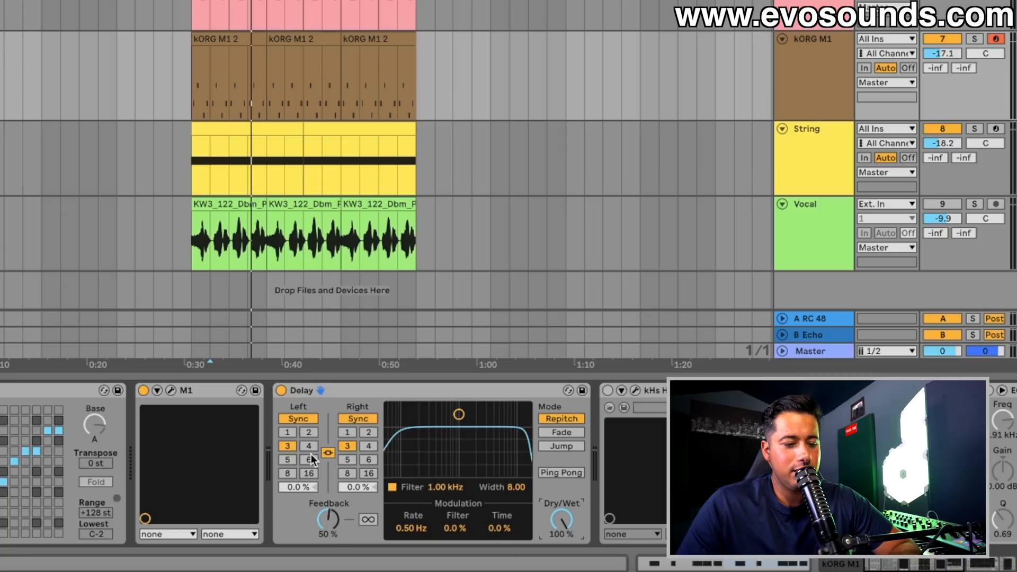
Step: Set the Delay to unlinked times of 1.00 ms left and 5.51 ms right, 0% feedback, and a 1.08 kHz filter with width 9.00
left_click(303, 422)
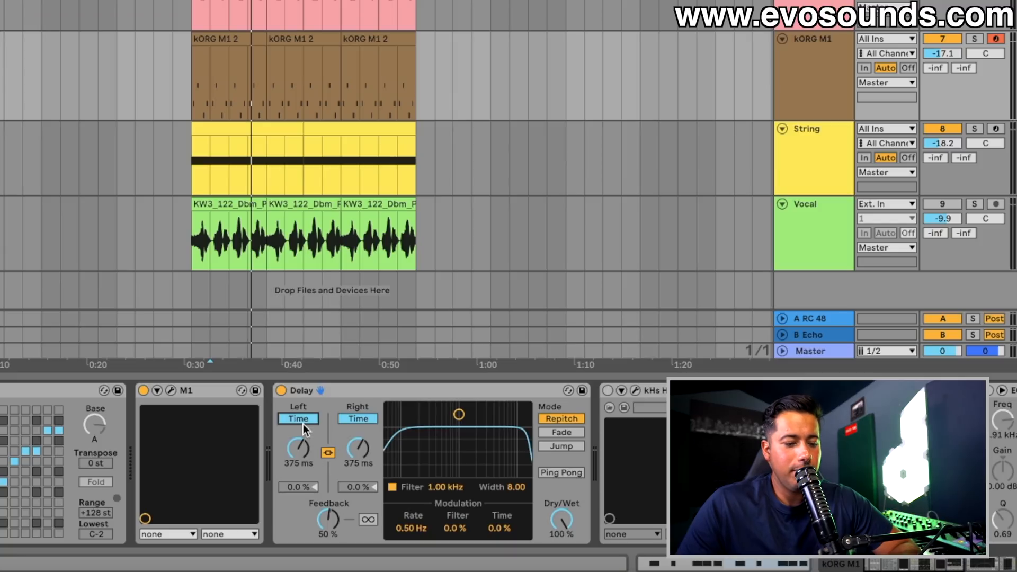
left_click(329, 453)
left_click_drag(307, 448, 358, 445)
left_click_drag(328, 519, 328, 530)
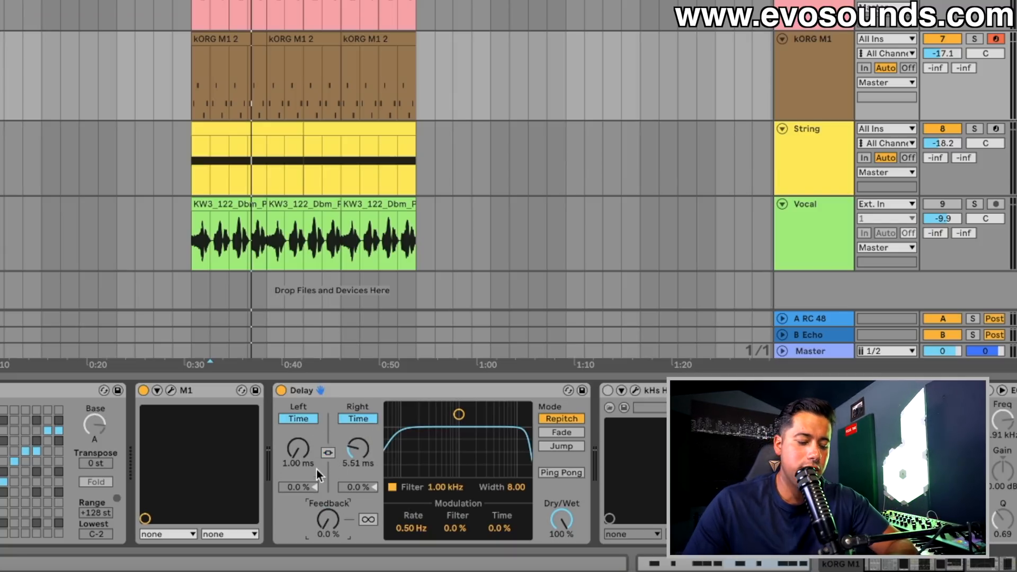
left_click_drag(459, 414, 461, 406)
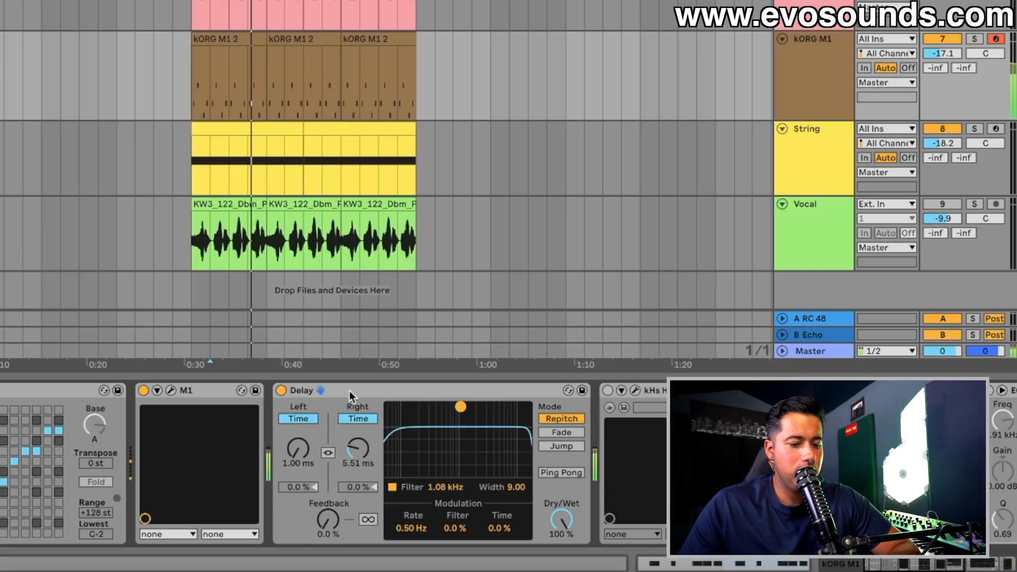
Step: Compare the Delay with kHs Haas by alternating their bypass, ending with the Delay active and Haas off
left_click(281, 391)
left_click(608, 391)
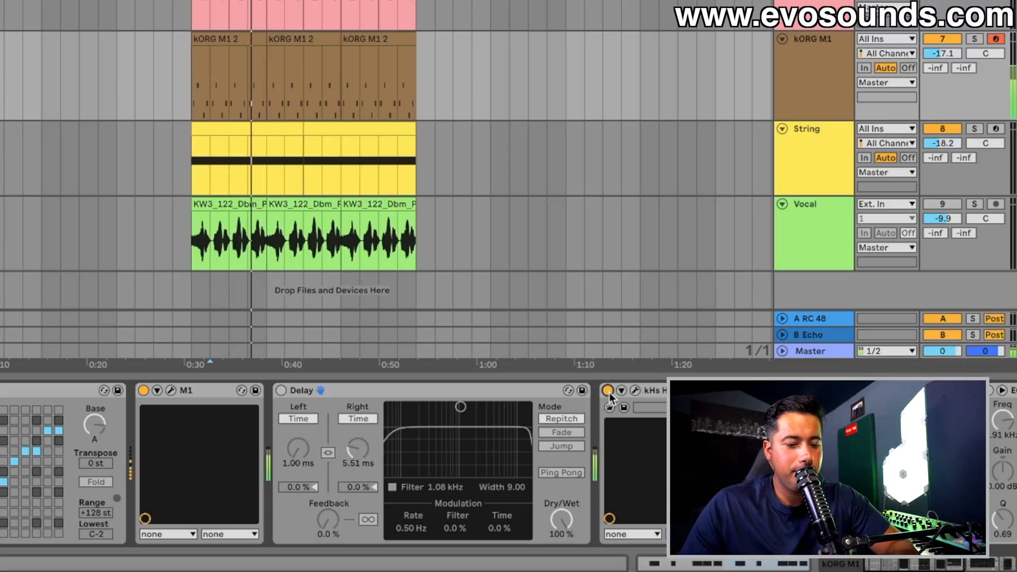
left_click(609, 392)
left_click(282, 390)
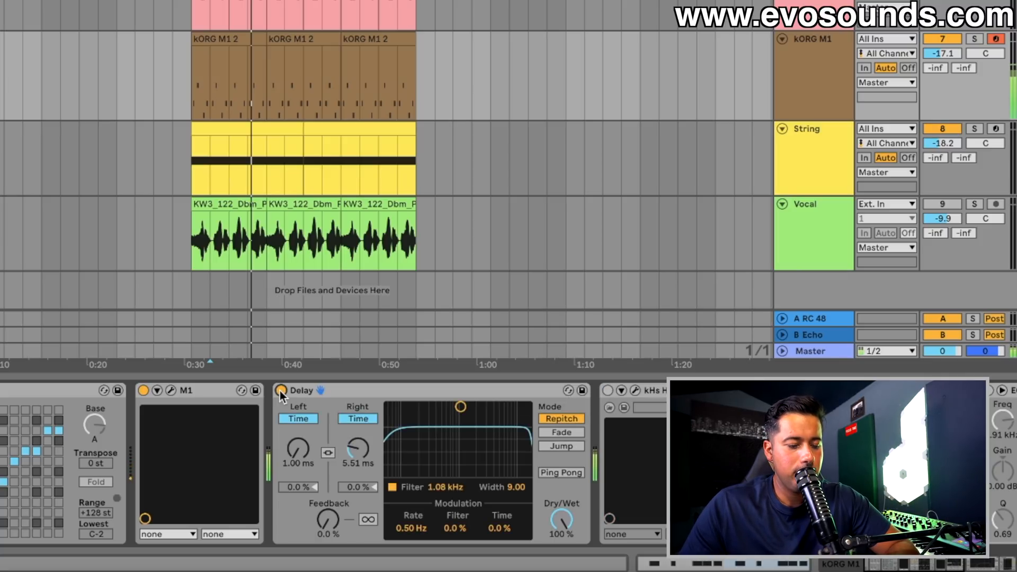
left_click(282, 391)
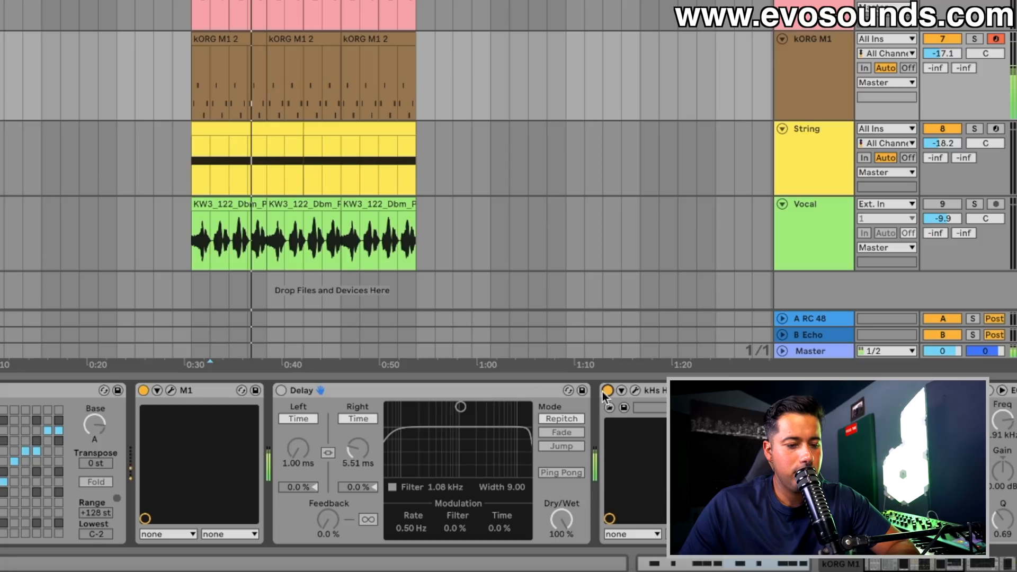
left_click(608, 391)
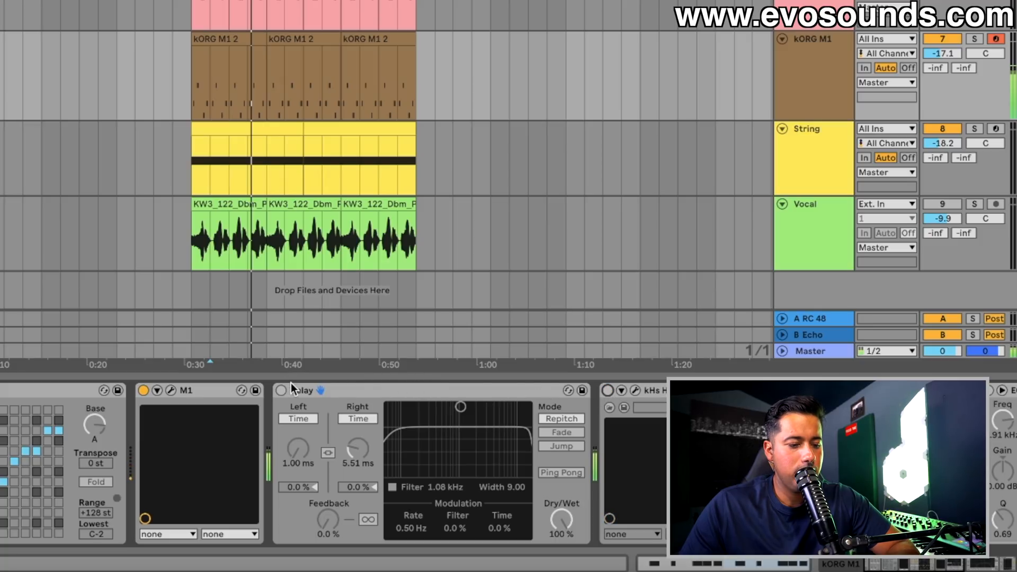
left_click(275, 391)
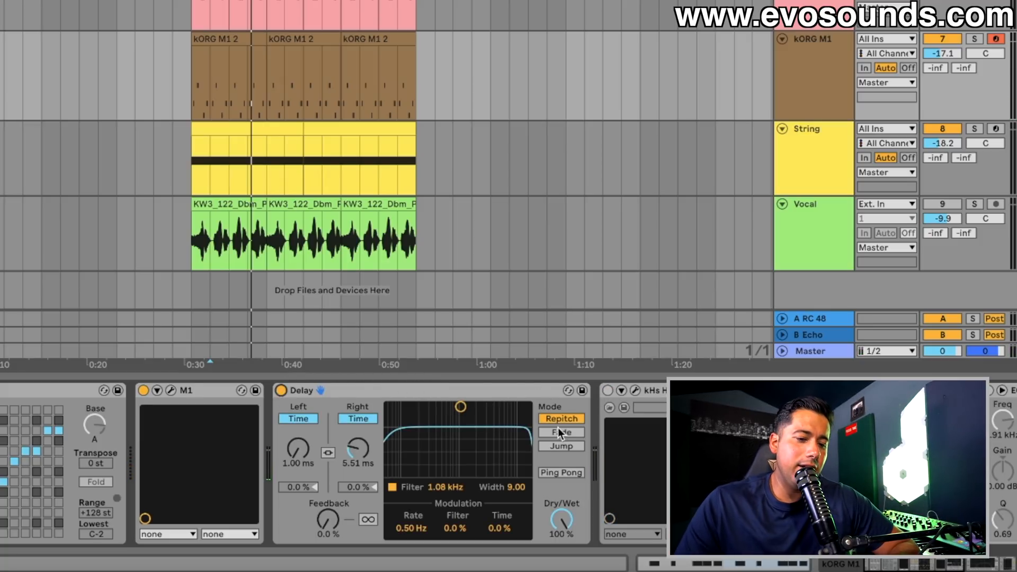
Step: Activate EQ Eight and set its band 8 high cut to 4.08 kHz with a Q of 0.53
scroll(602, 420, "right", 10)
left_click(326, 391)
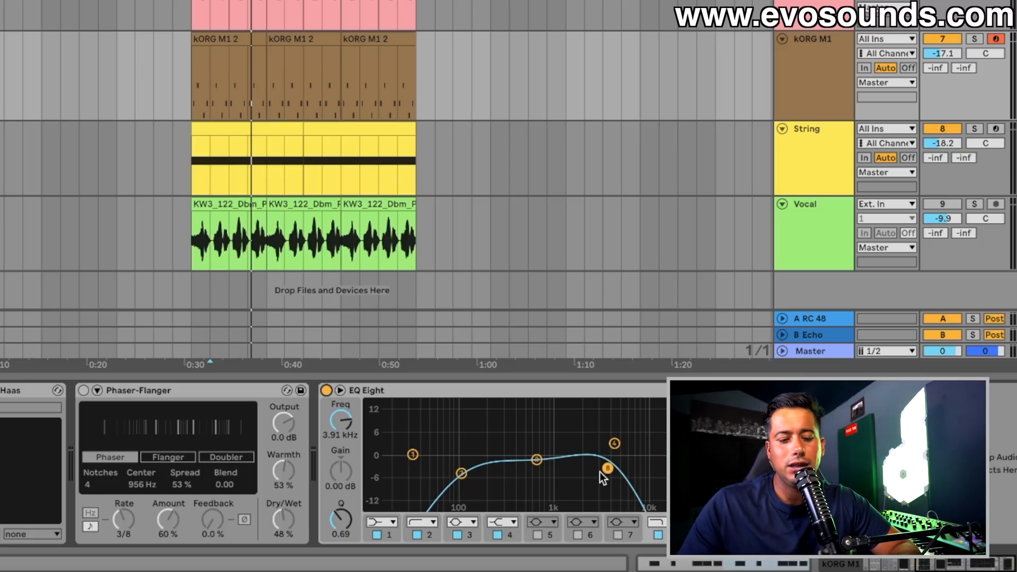
left_click_drag(604, 469, 656, 477)
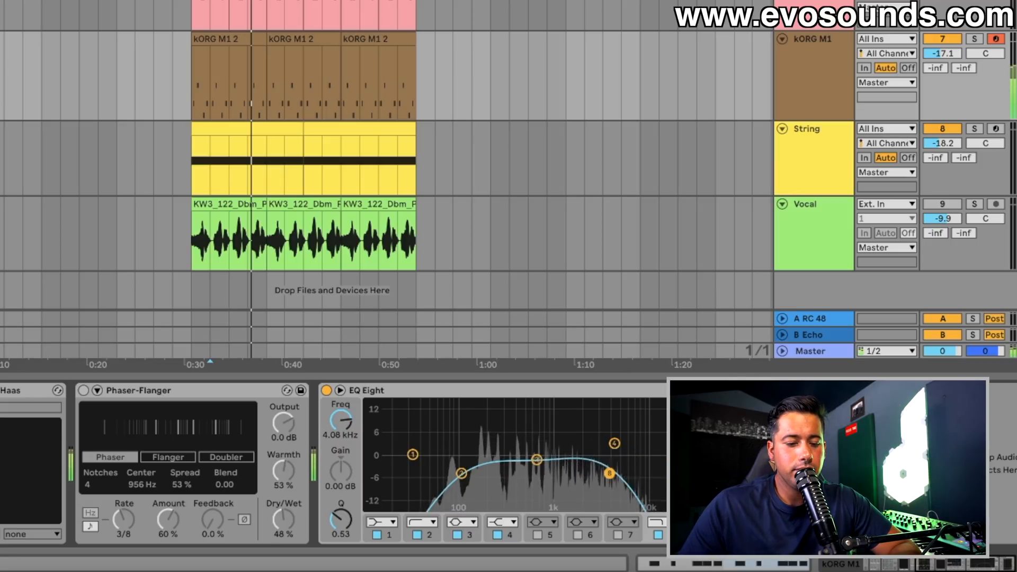
Step: Move EQ Eight's band 3 to 255 Hz with 0.12 dB gain, and set Chord's first three shifts to 0, +3 and +7 st
left_click_drag(534, 459, 498, 454)
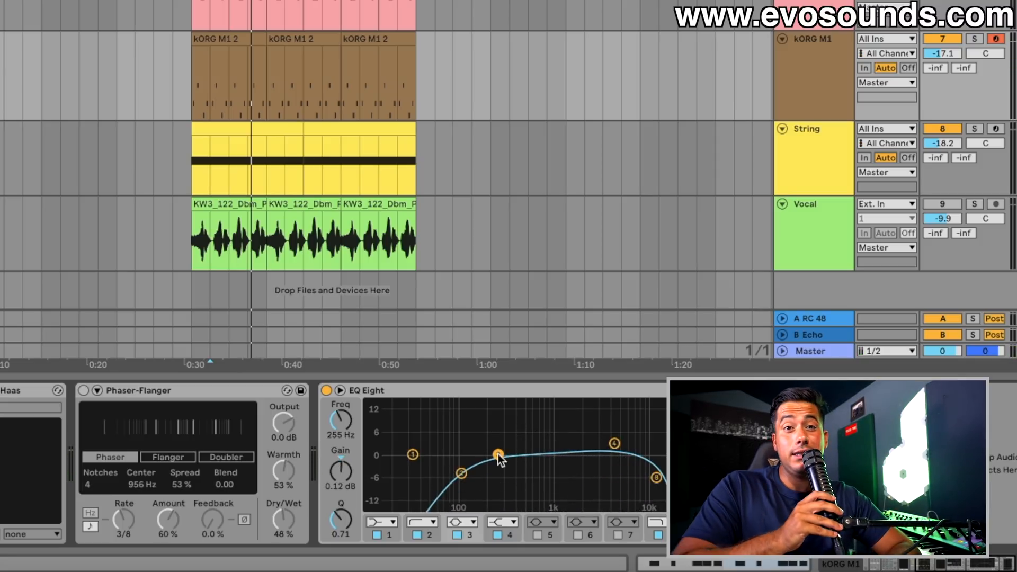
scroll(62, 492, "left", 5)
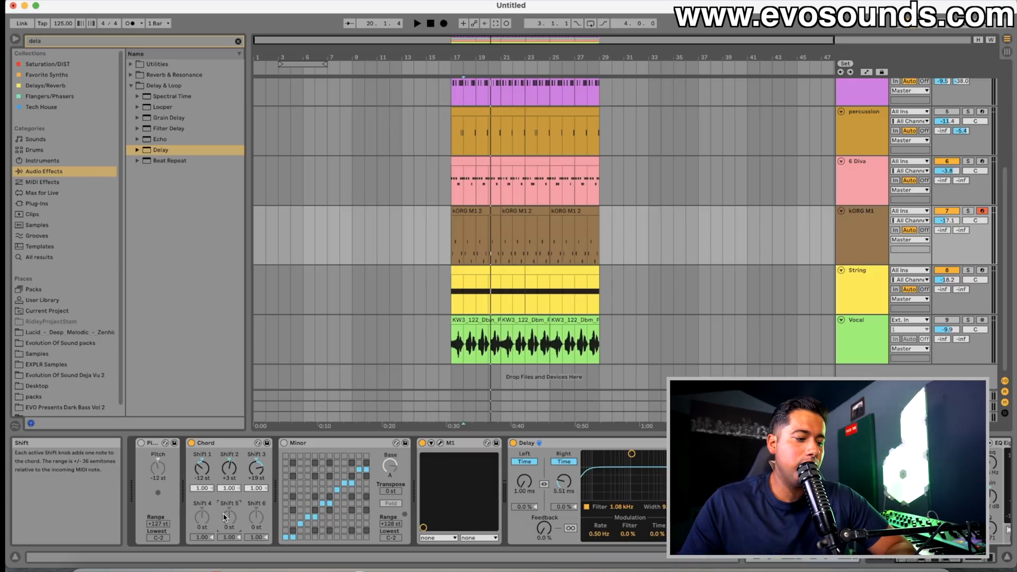
left_click_drag(202, 467, 201, 456)
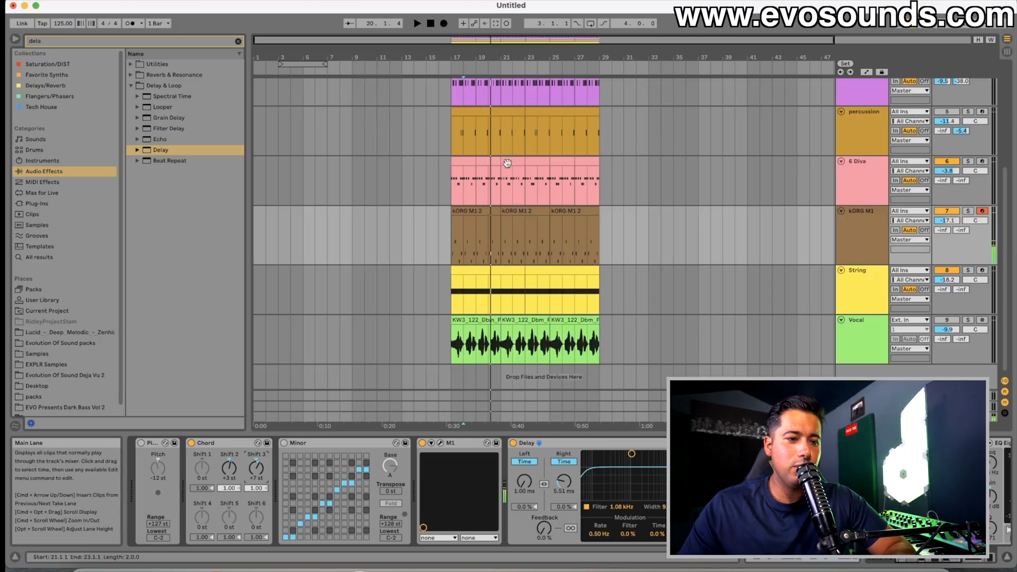
Step: Delete the existing clips on the 6 Diva track from bar 17 to bar 29
left_click_drag(603, 173, 453, 170)
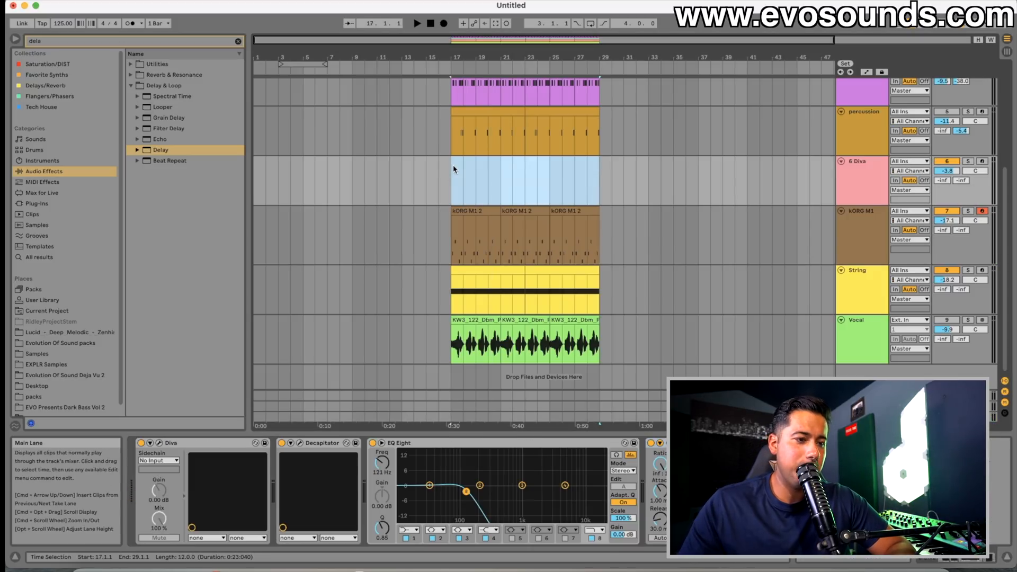
key("super+z")
scroll(459, 189, "up", 3)
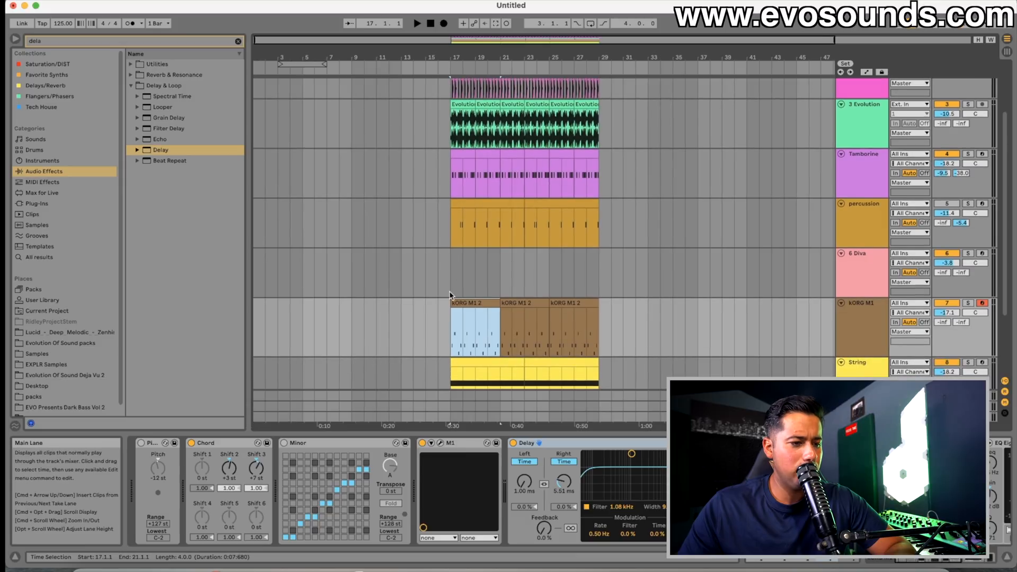
Step: Record a new part on the kORG M1 track from bar 17, trim it to end at bar 21 and open its notes
left_click(444, 23)
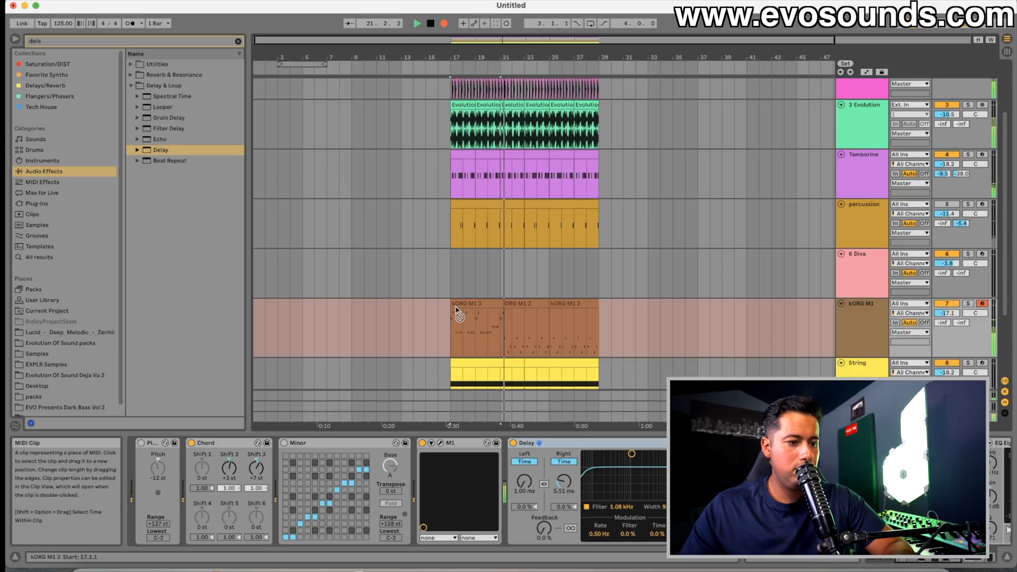
key("space")
left_click_drag(509, 305, 500, 305)
double_click(491, 304)
left_click(429, 480)
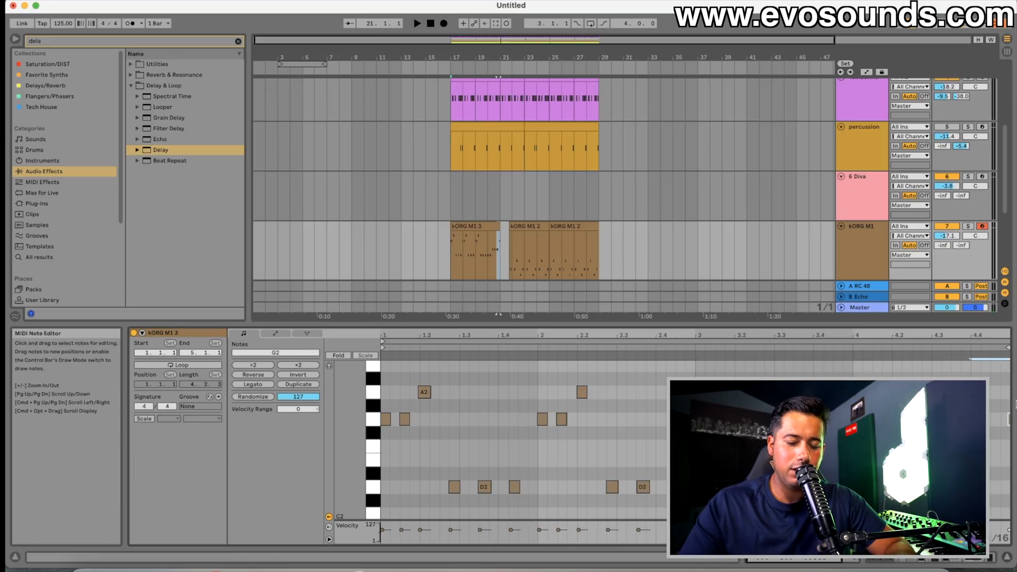
Step: Play back the recorded M1 clip and duplicate it into bars 21 to 25
key("space")
key("space")
left_click(480, 224)
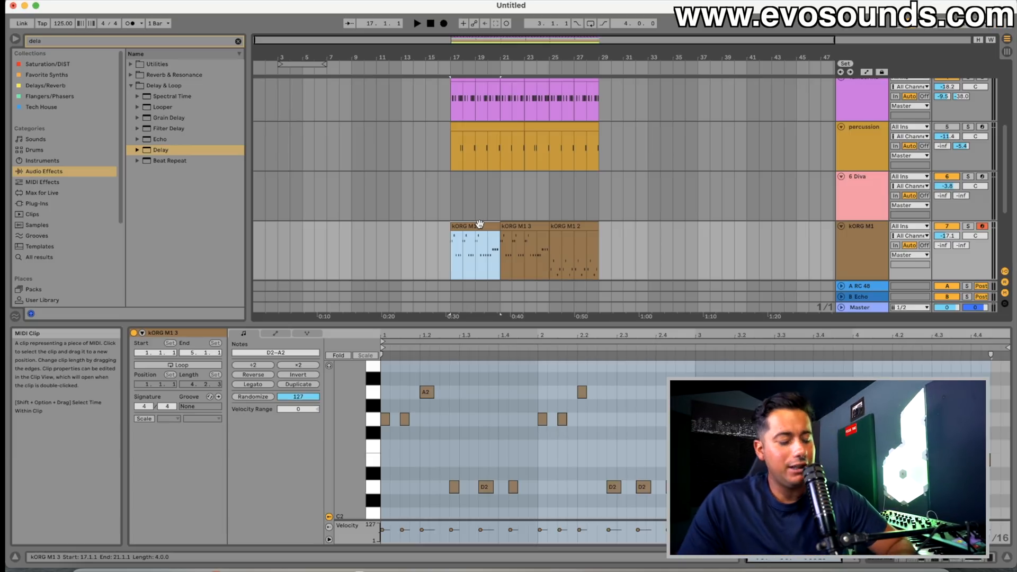
Step: Copy the bar 17 M1 clip onto the 6 Diva track, with its notes before 4.2 deactivated and transposed down one octave
left_click_drag(477, 228, 476, 174)
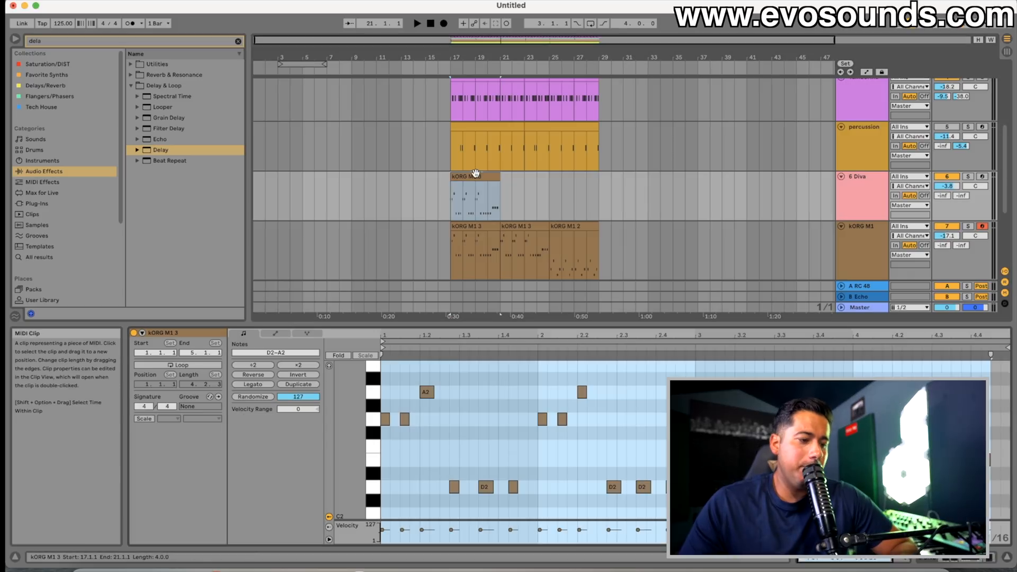
mouse_move(476, 329)
left_mouse_down()
mouse_move(454, 333)
mouse_move(473, 331)
left_mouse_up()
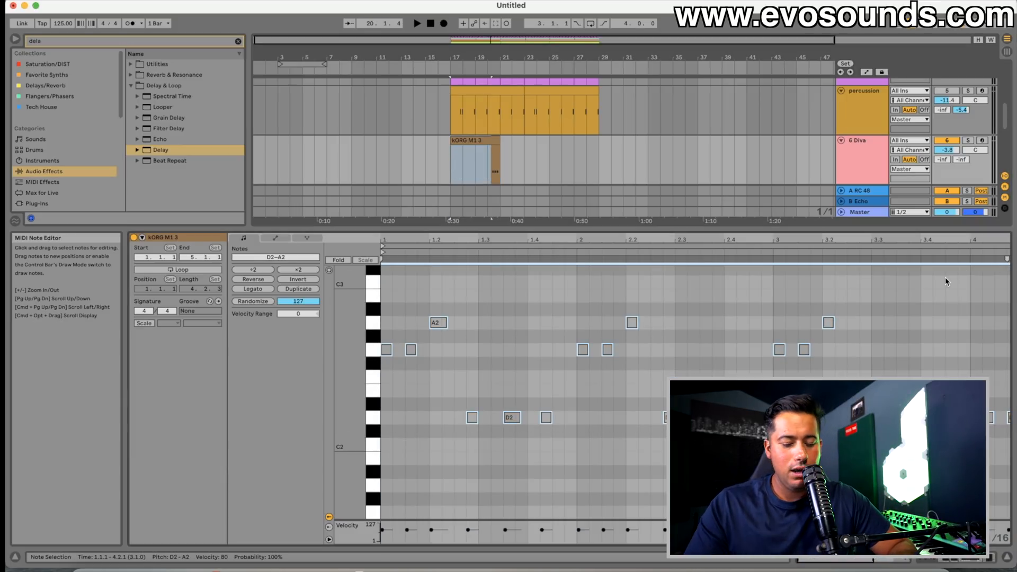
key("shift+Down")
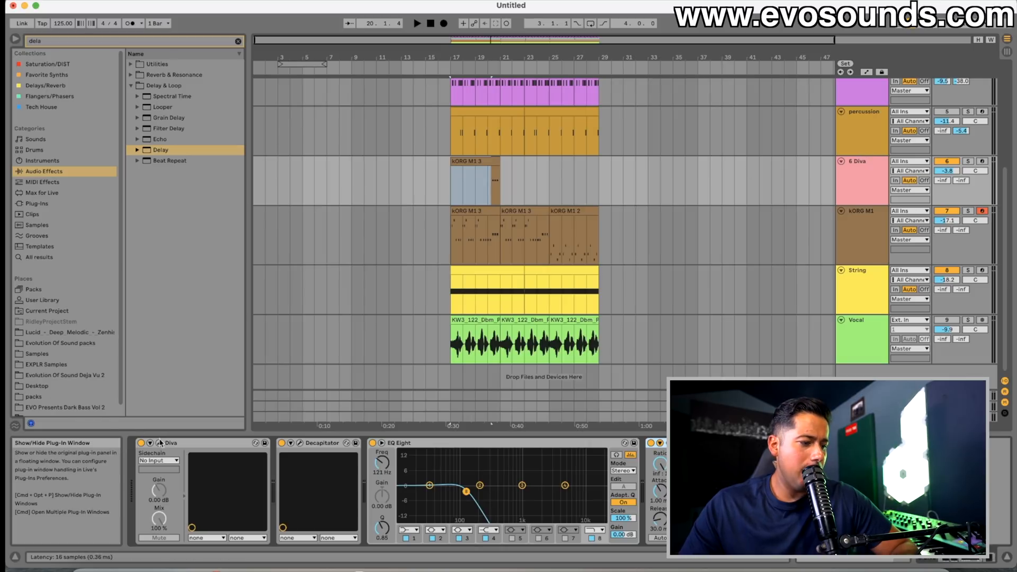
Step: Load the Diva preset BA - Friends 4 L1F3, view its main synth page and close the plug-in window
left_click(160, 444)
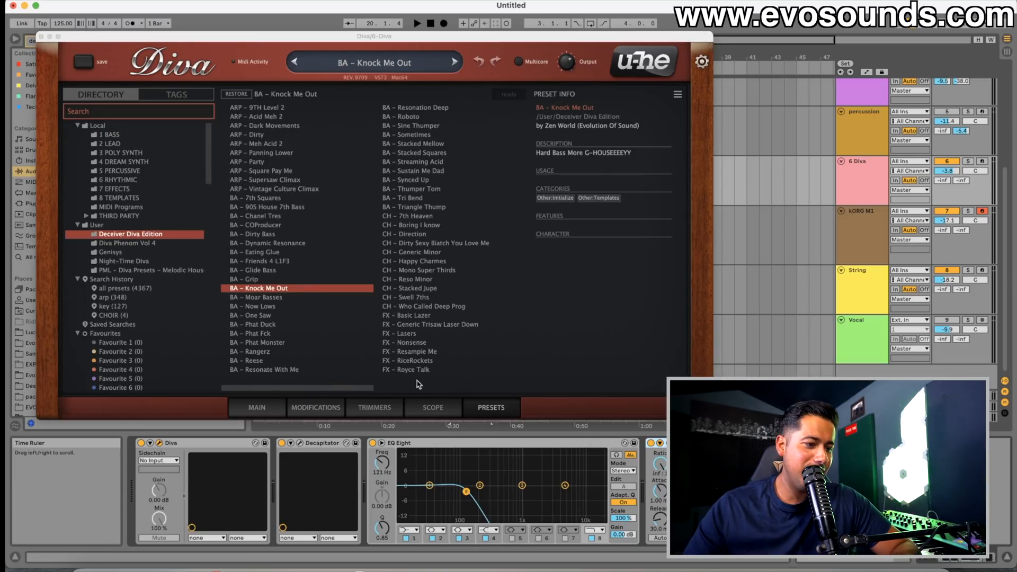
left_click(271, 261)
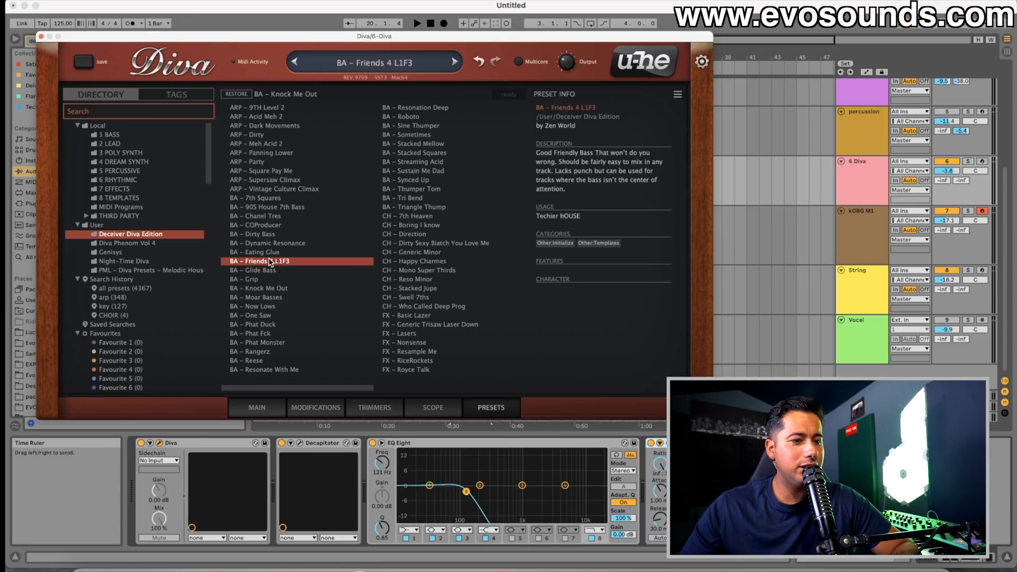
left_click(256, 407)
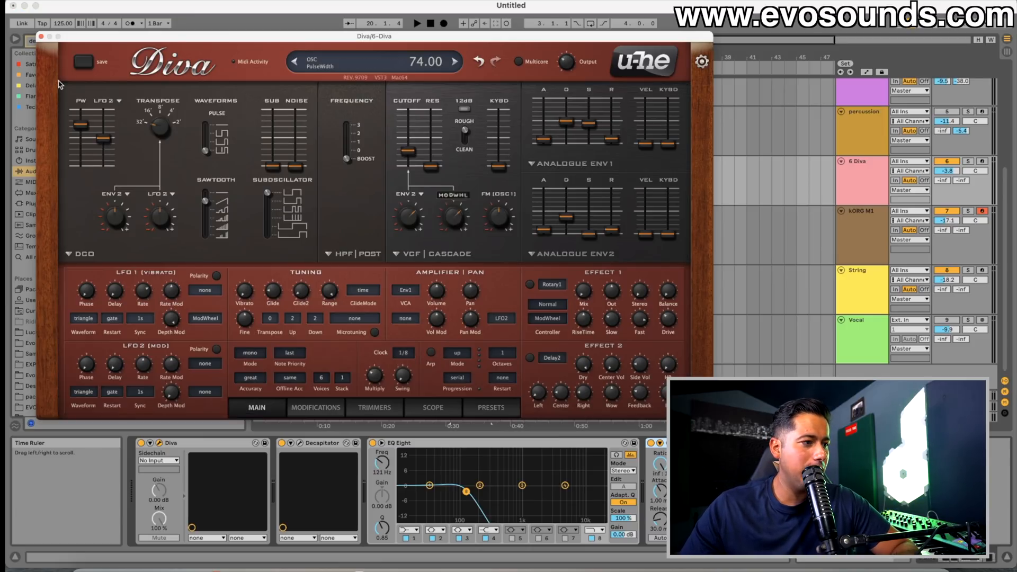
left_click(41, 37)
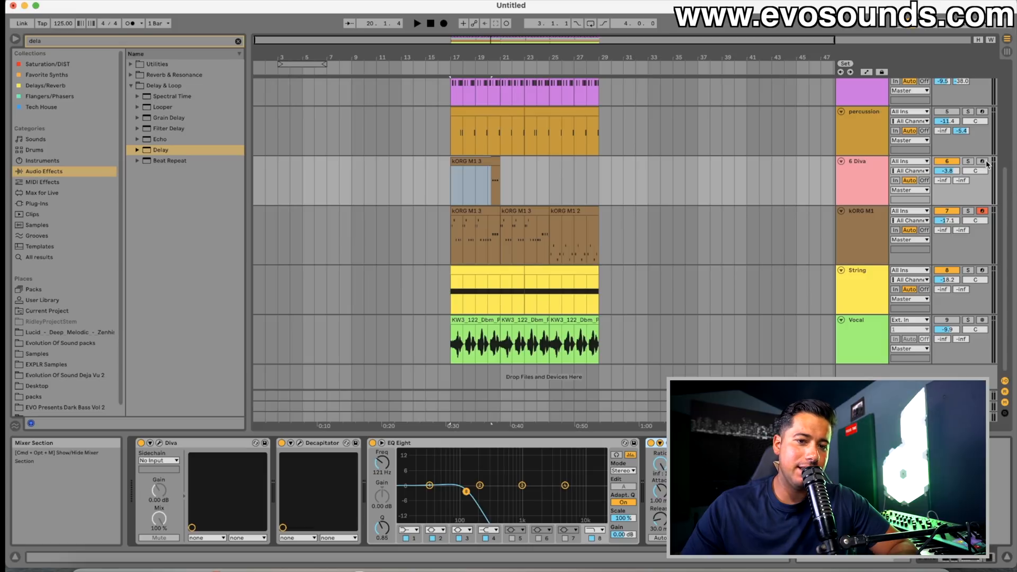
Step: Arm the 6 Diva track and set its EQ Eight high cut to 160 Hz with a Q of 0.75
left_click(983, 161)
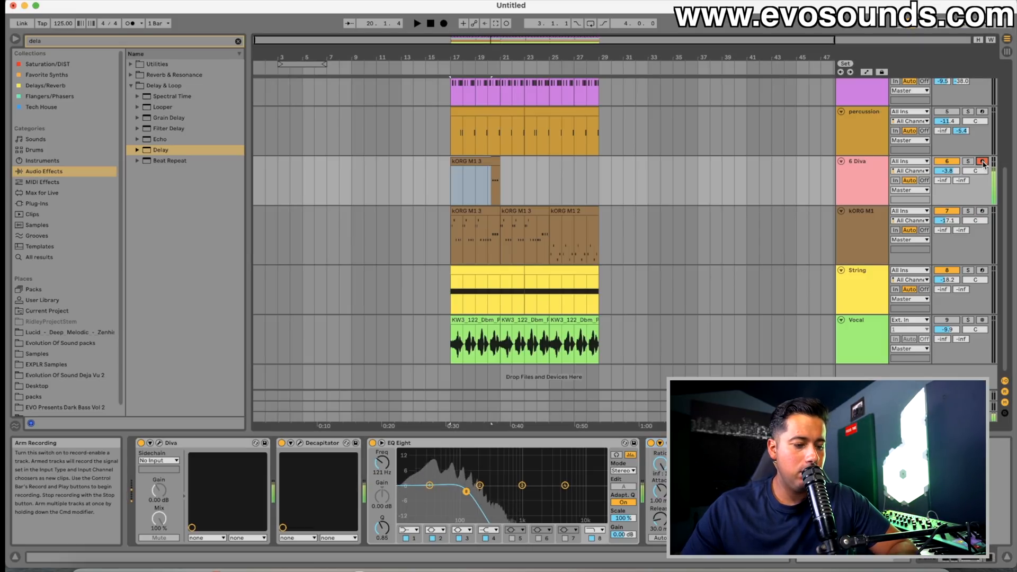
left_click_drag(467, 491, 473, 494)
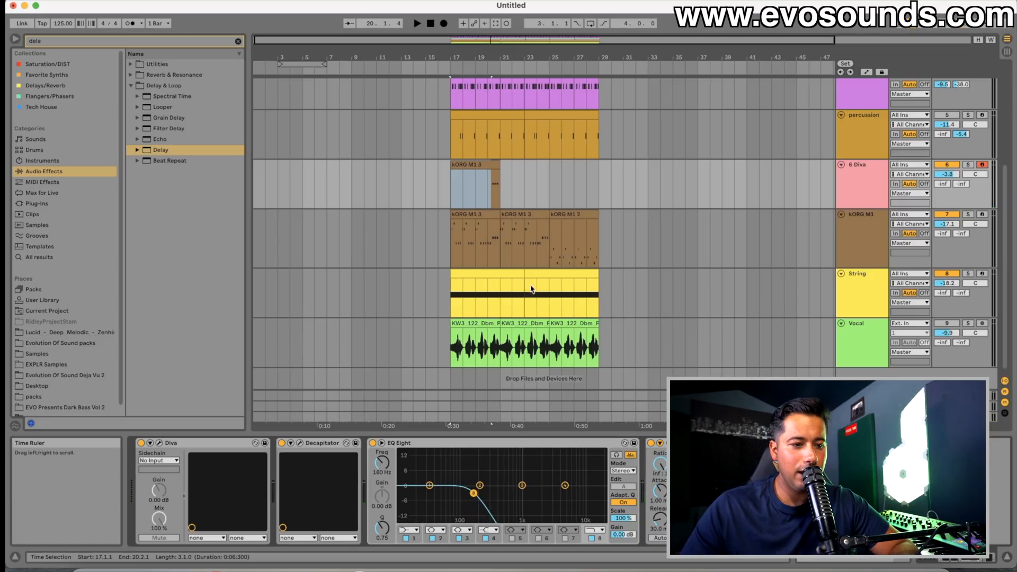
Step: Open the clip on the 6 Diva track and add two G2 bass notes near its start
double_click(492, 199)
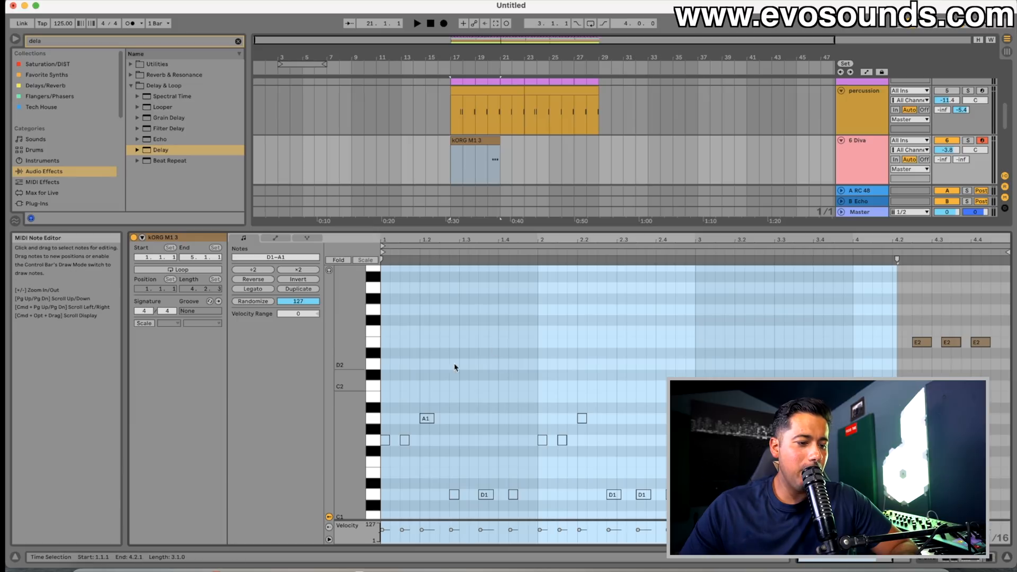
double_click(384, 288)
left_click_drag(383, 289, 386, 313)
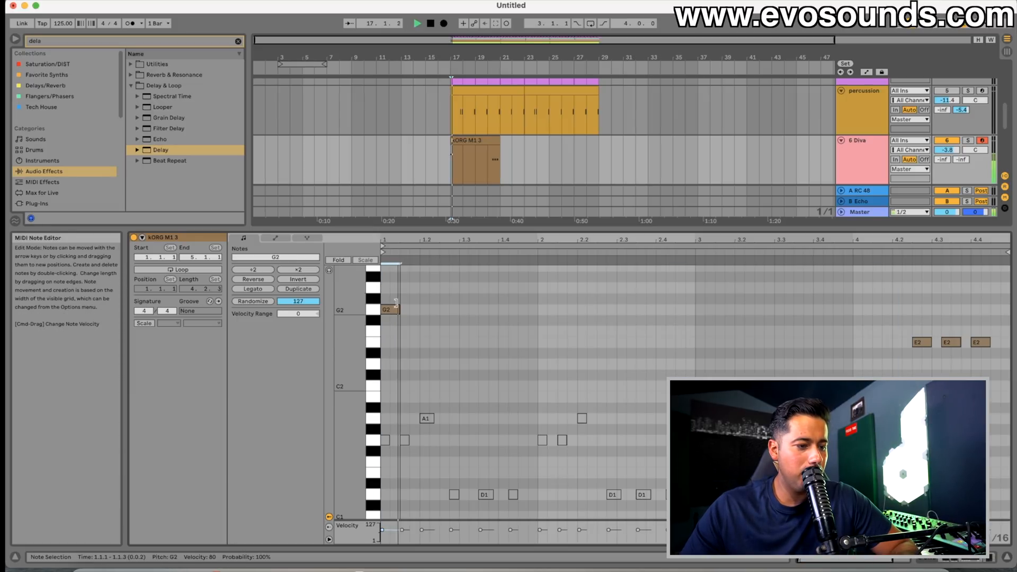
double_click(412, 310)
left_click_drag(413, 312, 422, 311)
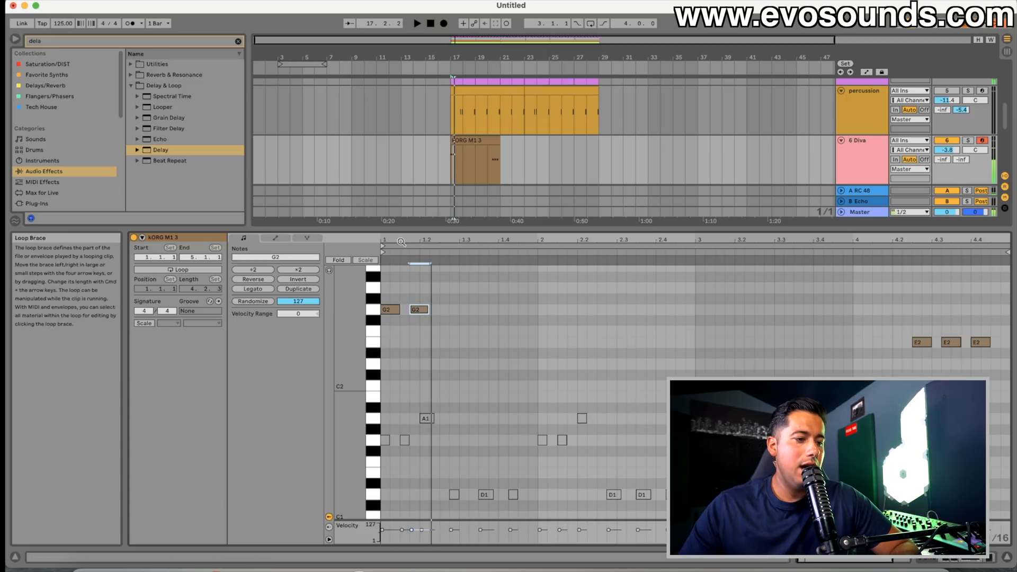
Step: Build the bassline from two adjoining G2 notes, an A2 at 1.2 and D2 notes following the deactivated rhythm, and repeat it across the clip
left_click_drag(401, 242, 413, 240)
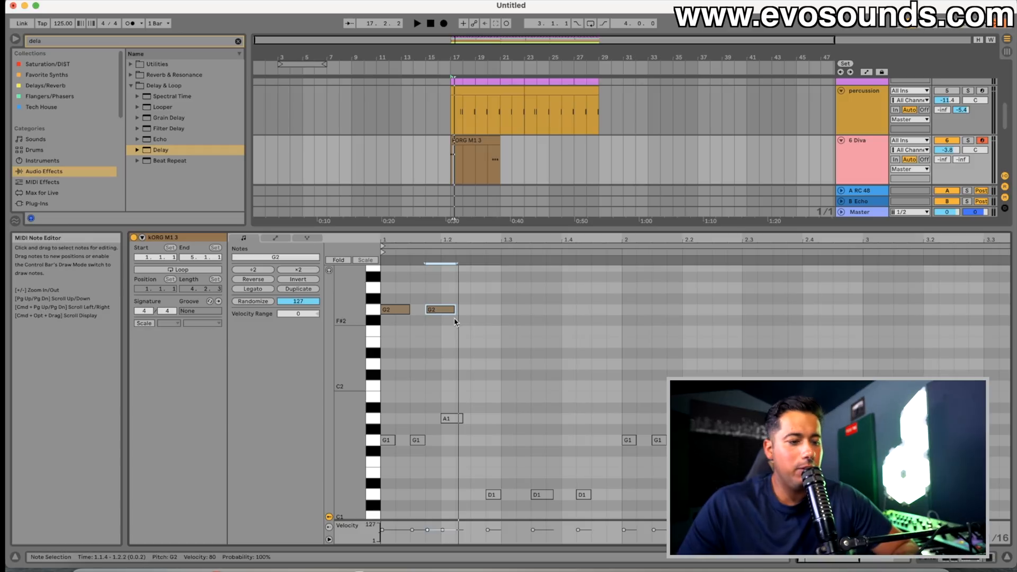
key("Left")
key("super+d")
left_click_drag(444, 311, 512, 363)
key("super+d")
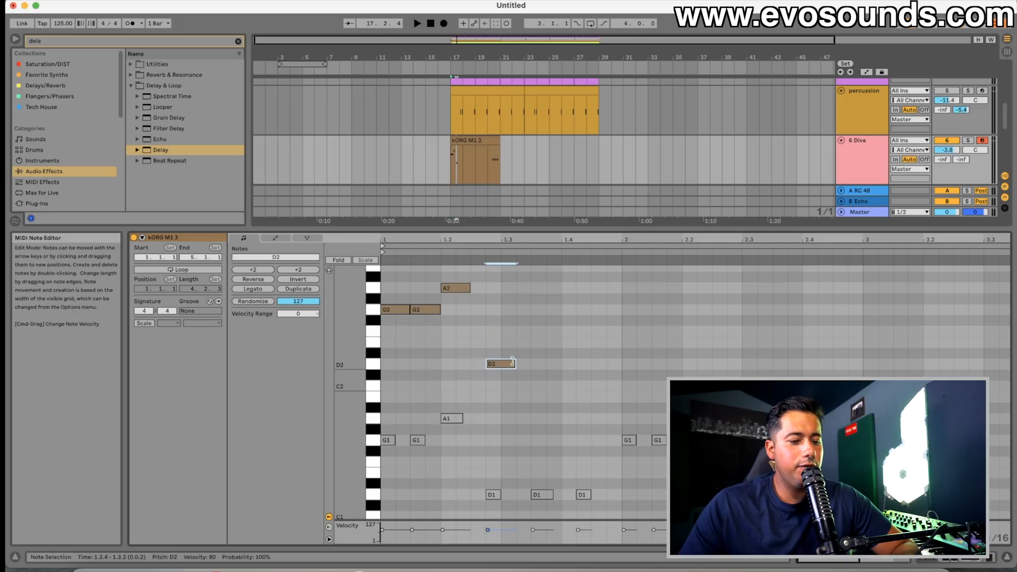
Step: Play back the Diva bassline while checking its notes against the deactivated guide notes
double_click(622, 242)
key("space")
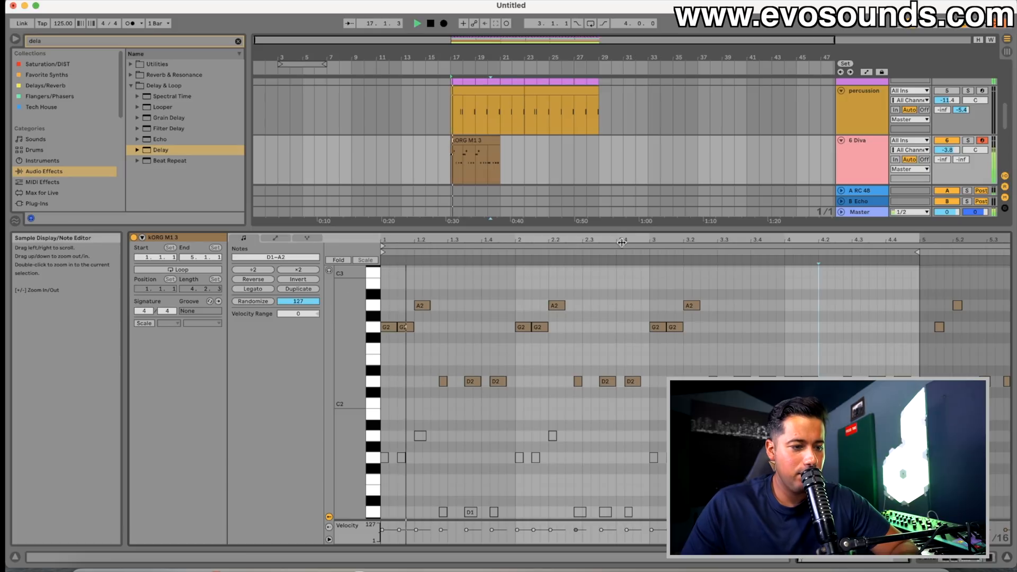
scroll(634, 319, "down", 4)
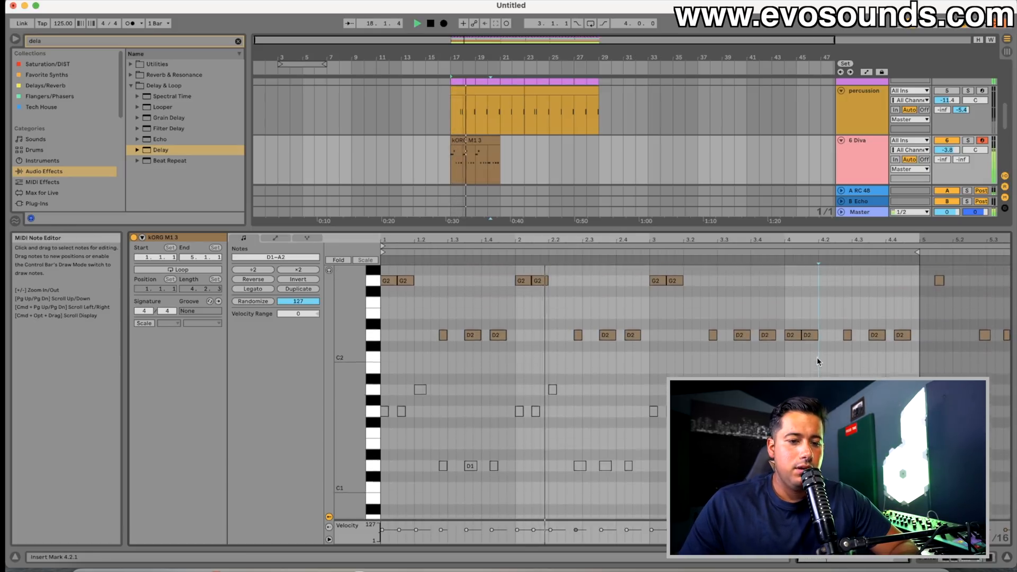
scroll(817, 357, "up", 1)
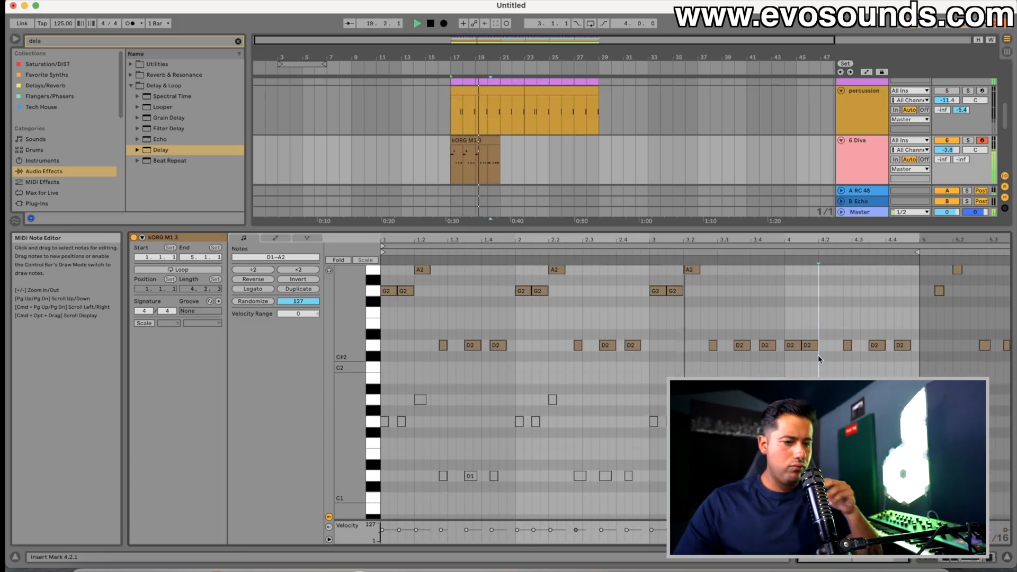
scroll(826, 355, "up", 3)
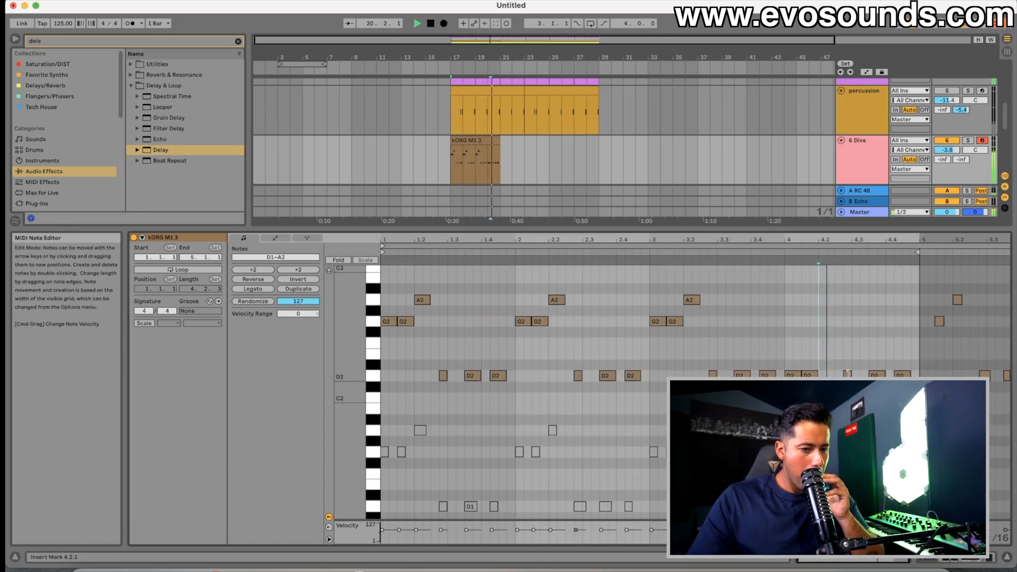
key("space")
Step: Shorten the first A2 to a sixteenth note, add a sixteenth-note C3 at 1.2.3 and audition the line
left_click(442, 321)
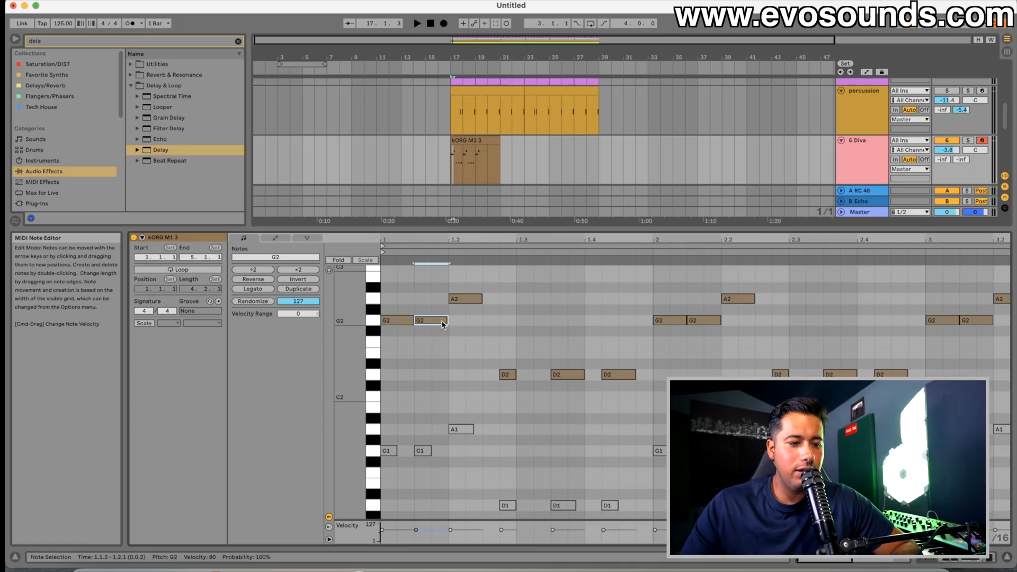
left_click(466, 313)
left_click_drag(481, 299, 466, 300)
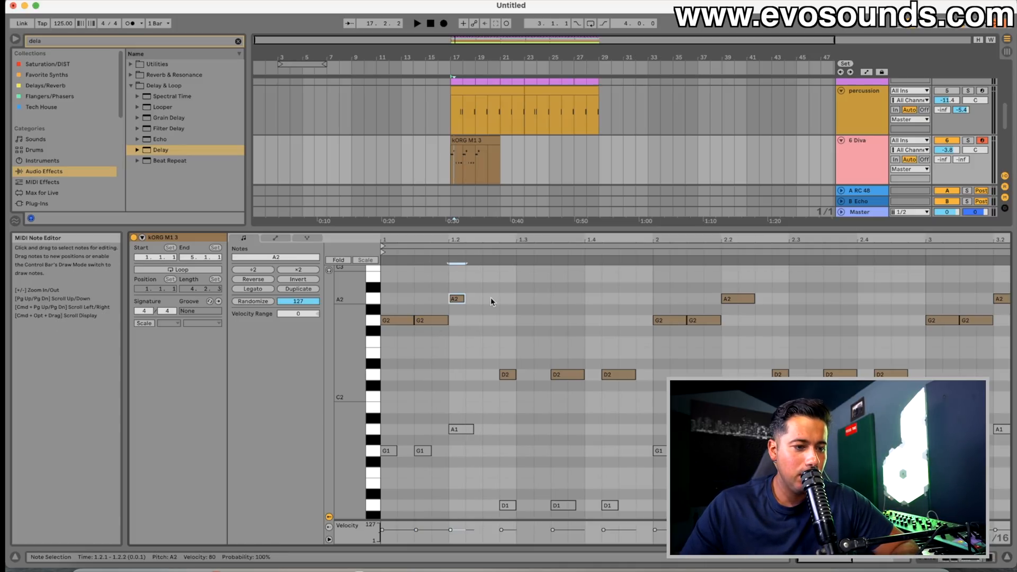
scroll(487, 302, "up", 3)
left_click(484, 306)
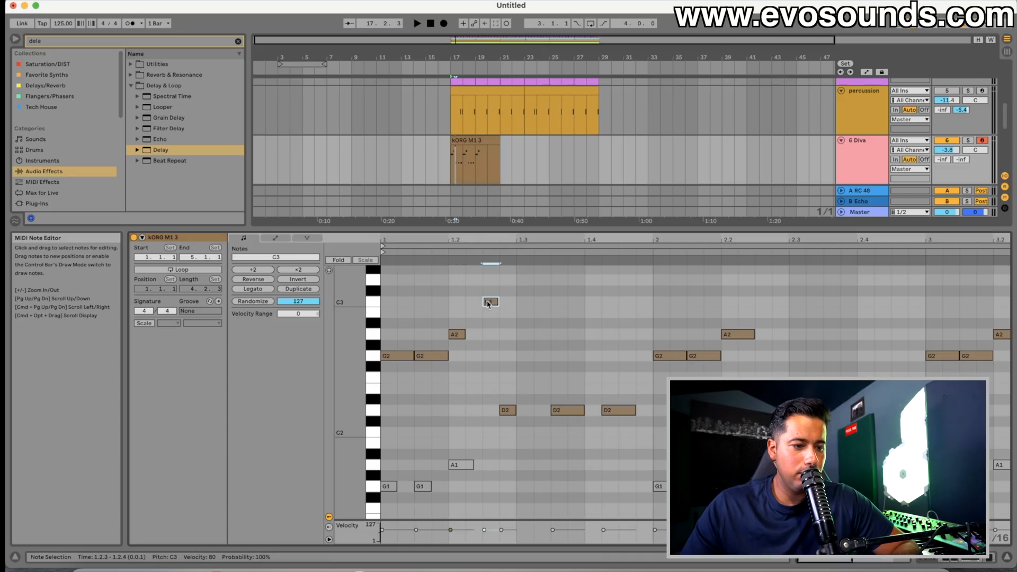
double_click(488, 303)
key("space")
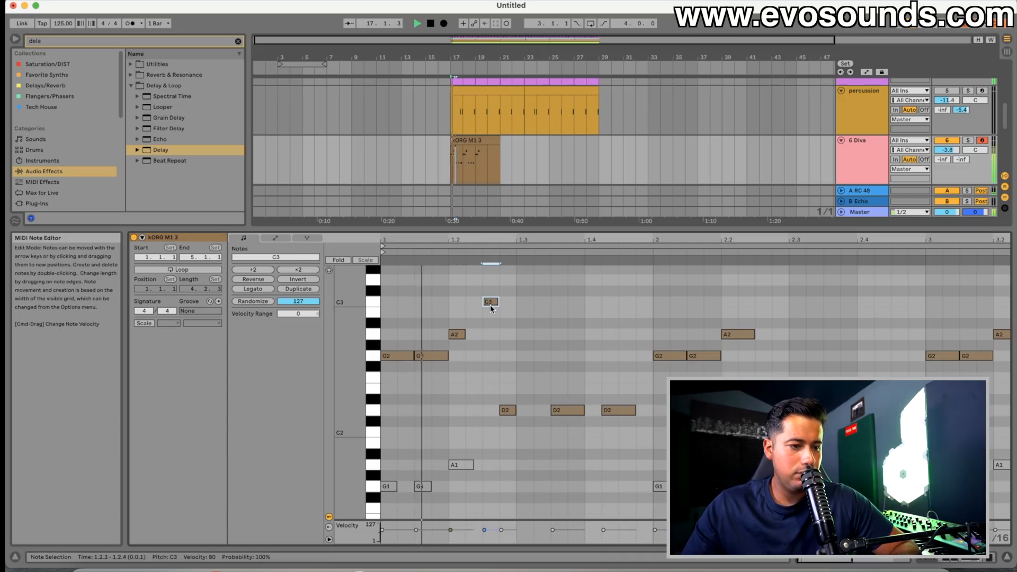
Step: Try an extra note around 1.3.2 after the first D2 and audition the bassline with it
key("space")
scroll(538, 360, "down", 4)
double_click(543, 385)
key("space")
scroll(542, 386, "up", 5)
key("space")
key("Delete")
scroll(543, 387, "down", 4)
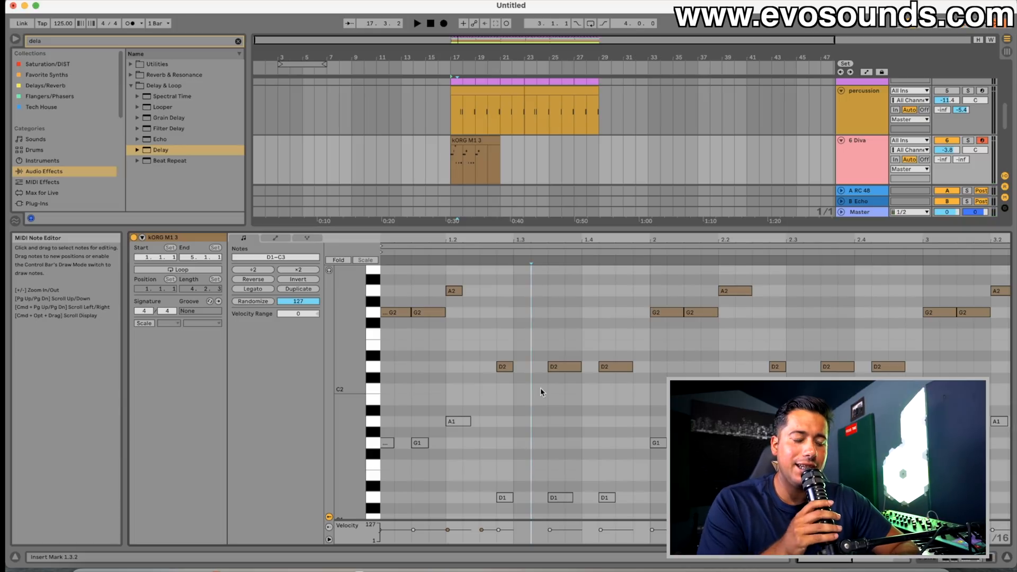
Step: Select the C3 note at 1.2.3 and listen to the first bar of the bassline
scroll(514, 371, "up", 2)
left_click(481, 284)
key("space")
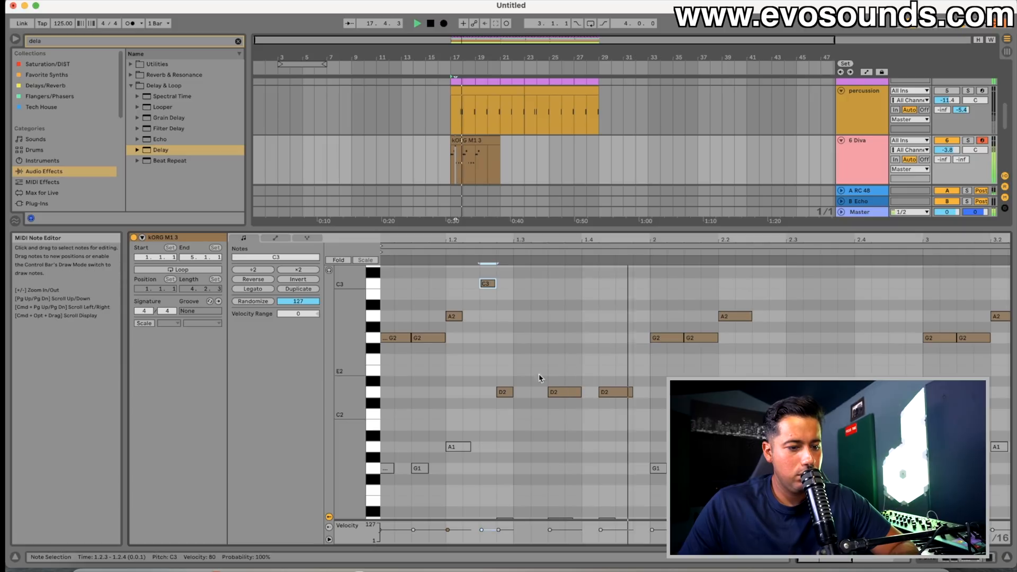
key("space")
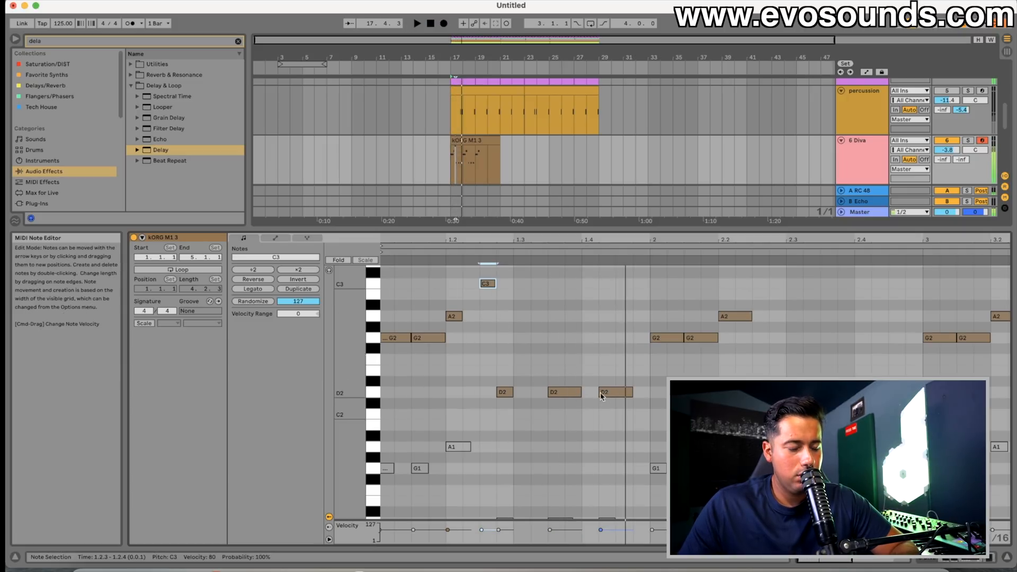
Step: Split the D2 at 1.3.3 into two sixteenth notes, slightly shorten the first one and play the line
scroll(602, 397, "down", 2)
left_click_drag(580, 369, 560, 372)
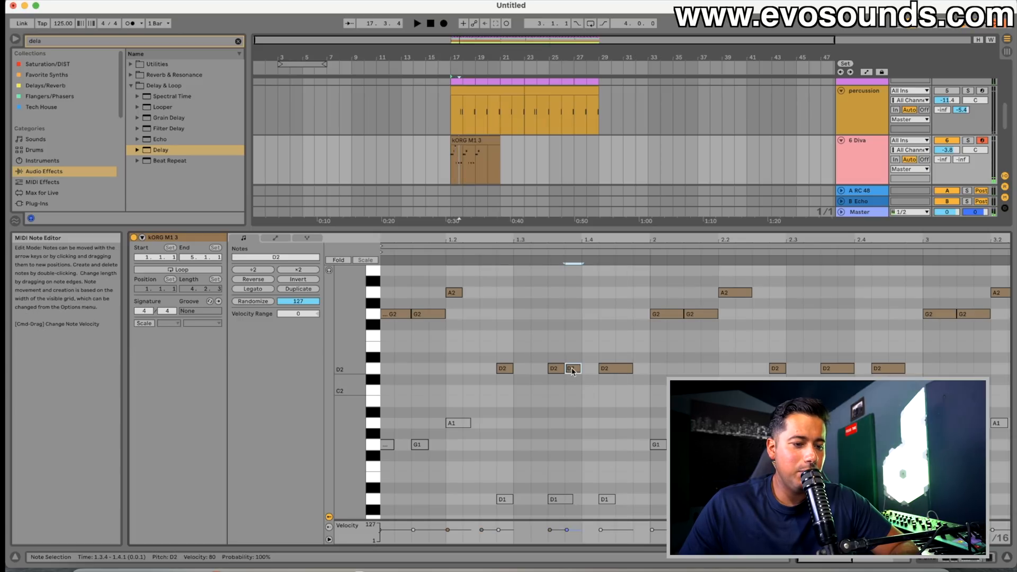
left_click(562, 369, "shift")
left_click_drag(562, 369, 560, 370)
key("space")
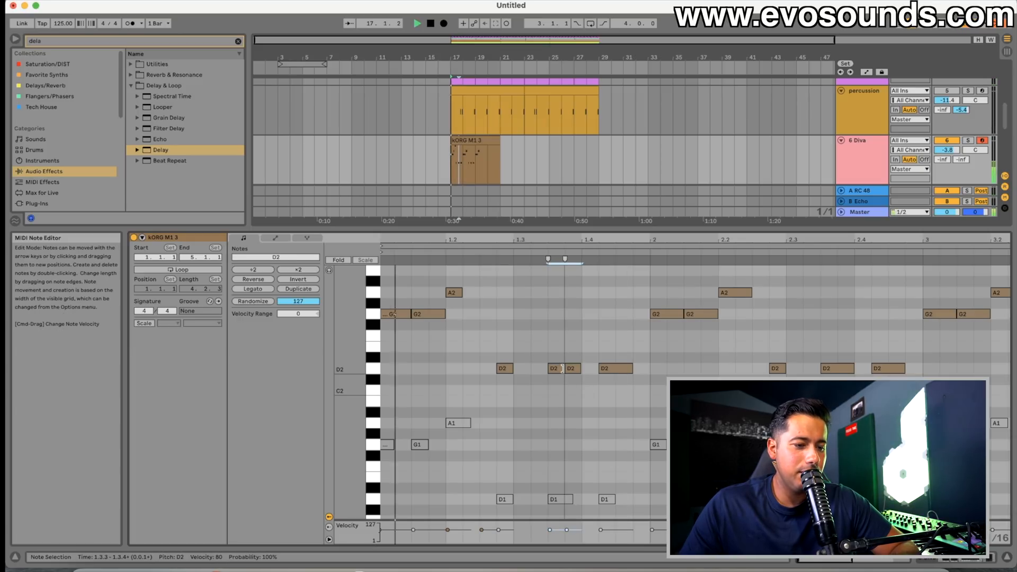
Step: Remove the second split D2 at 1.3.4, shorten the D2 at 1.4.2 to a sixteenth and add a sixteenth-note F2 at 1.4.4
key("space")
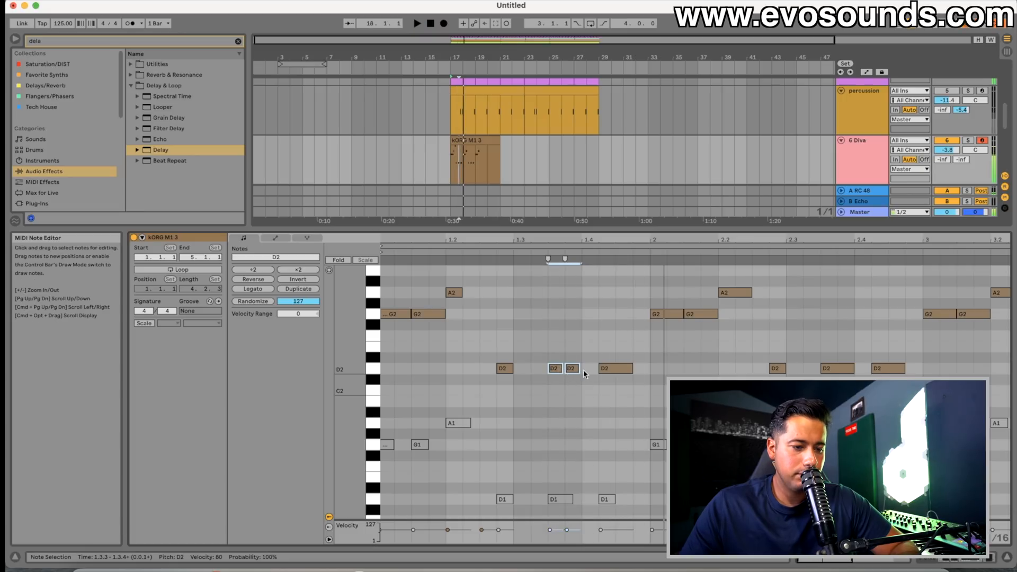
double_click(576, 371)
left_click(561, 368)
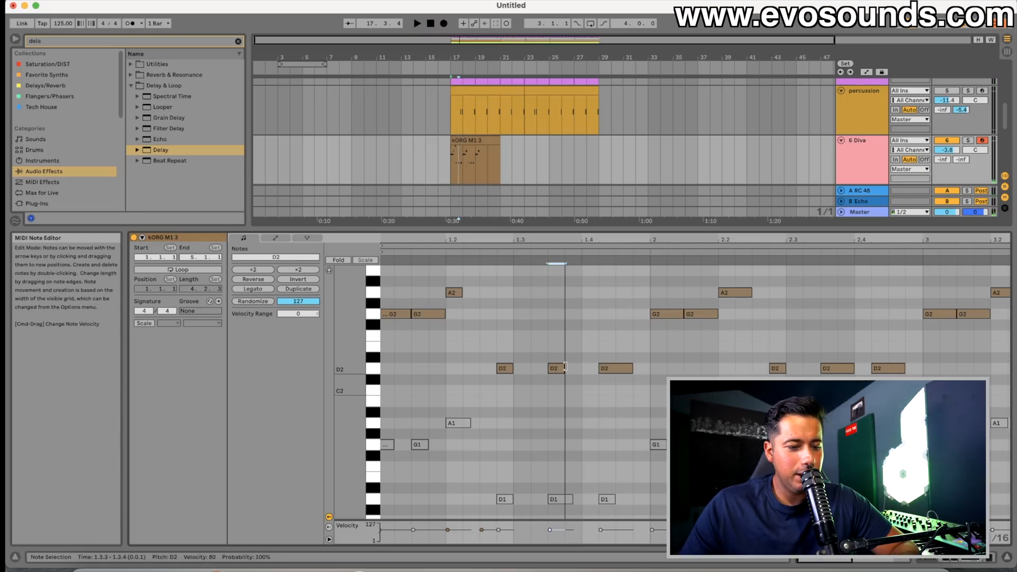
left_click_drag(631, 369, 642, 338)
key("space")
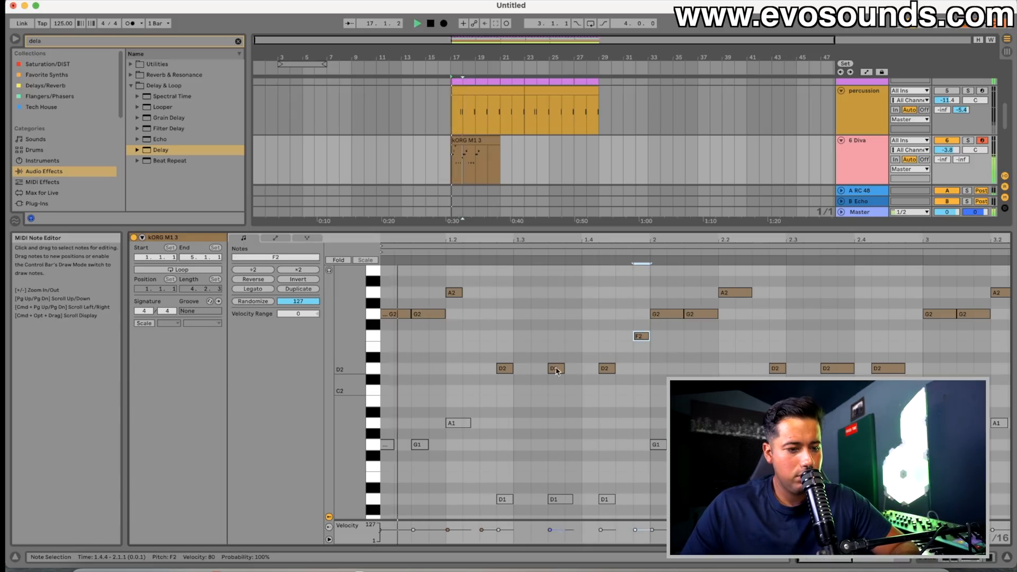
Step: Try lengthening the D2 notes at 1.2.4 and 1.3.3 to eighths and extending the D2 at 1.4.2 and the F2 until they overlap following notes
left_click_drag(512, 368, 625, 367)
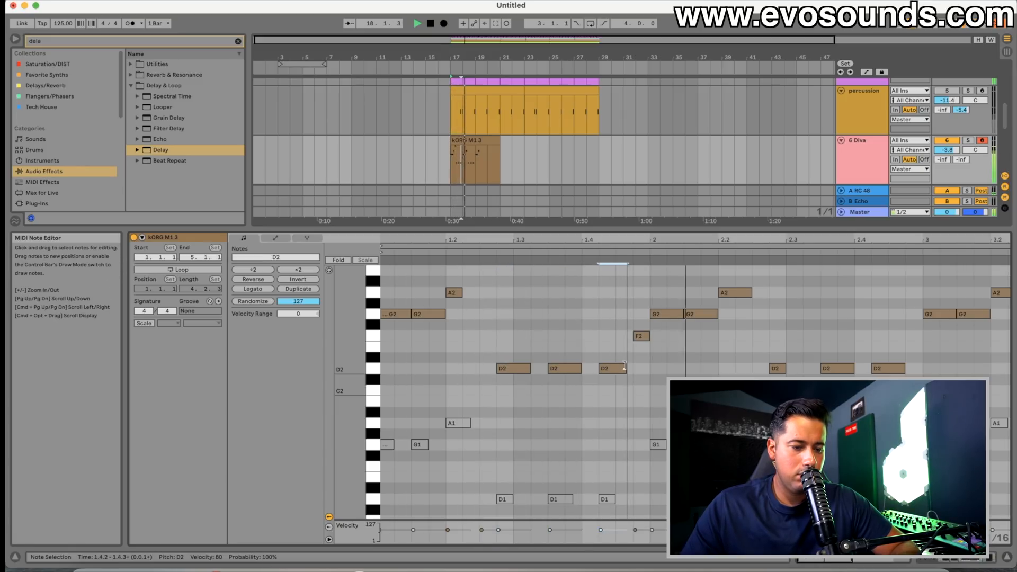
left_click(643, 337)
left_click_drag(649, 337, 659, 337)
left_click_drag(626, 368, 643, 369)
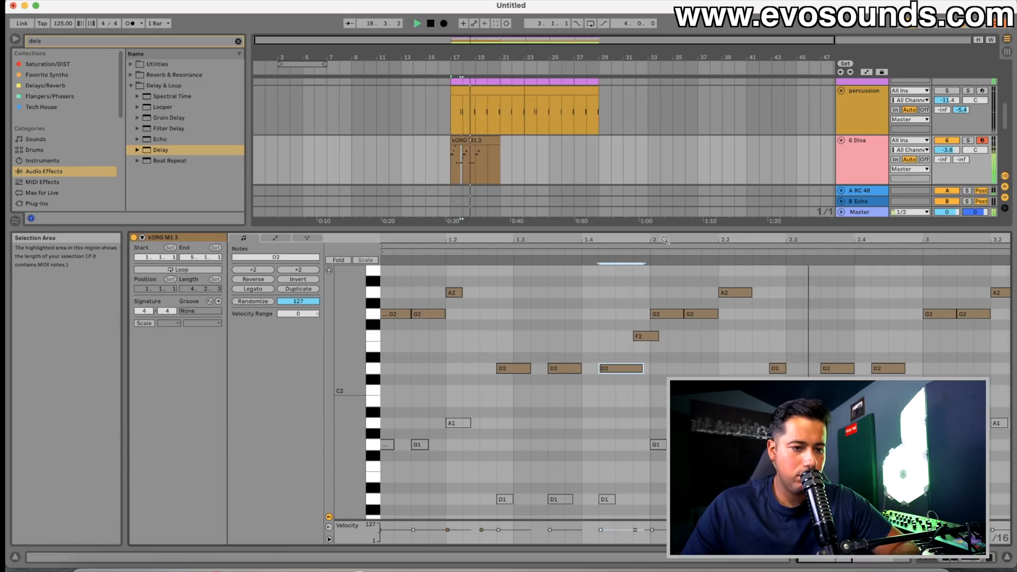
Step: Stop playback and clear the active bass notes after the first two G2 notes, keeping the muted reference notes
key("space")
left_click_drag(664, 247, 485, 265)
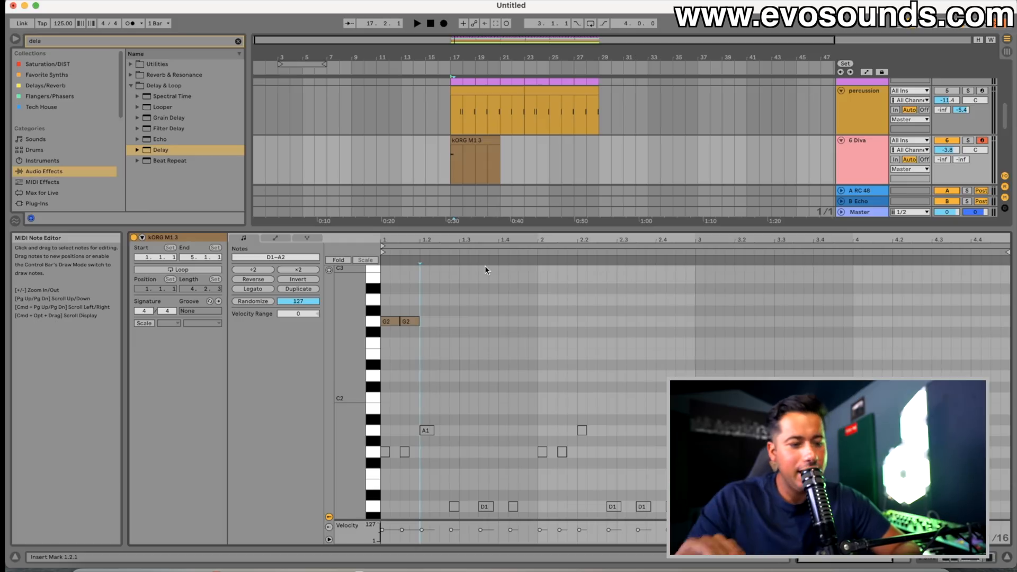
left_click_drag(485, 242, 485, 257)
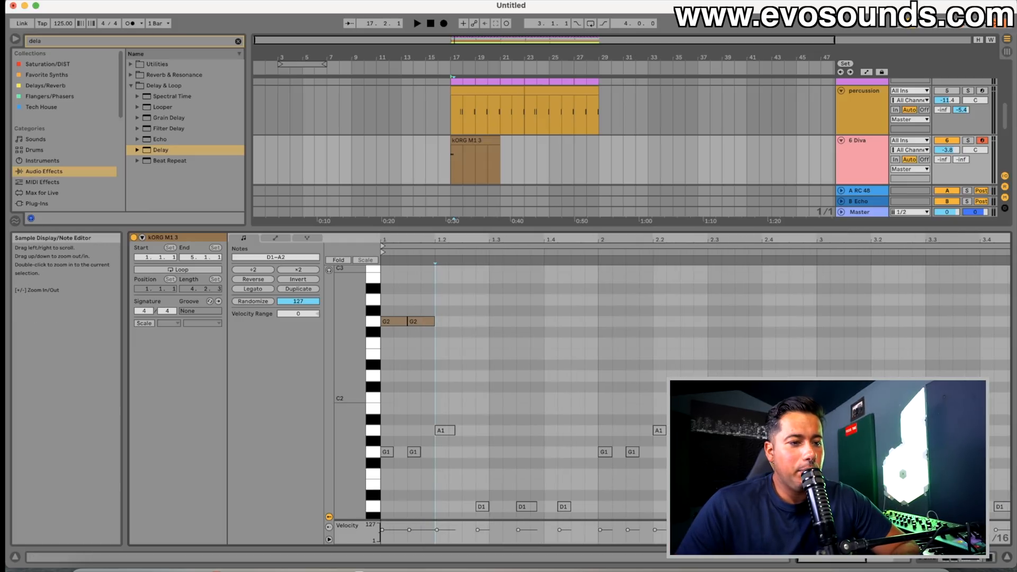
scroll(501, 136, "down", 2)
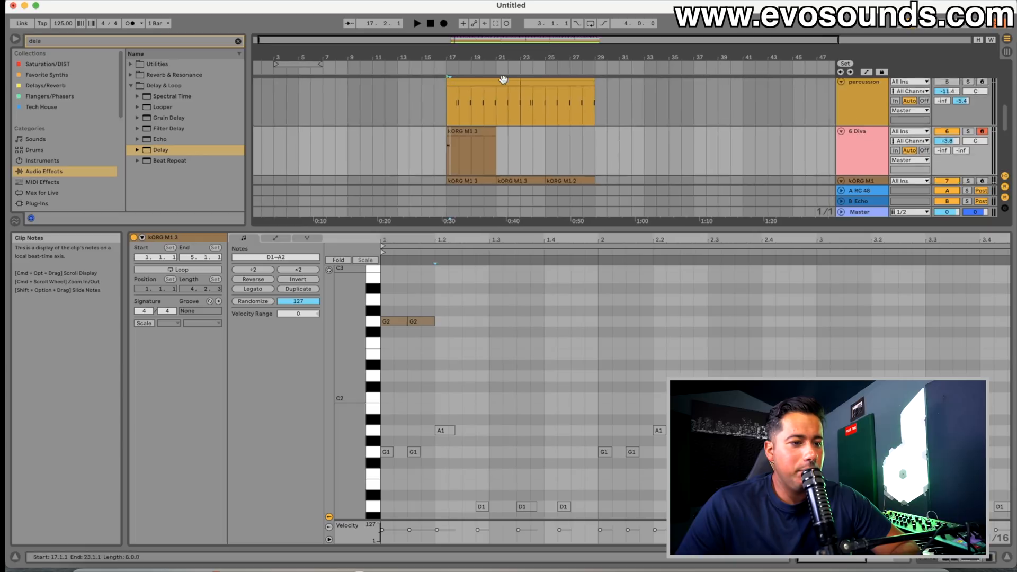
Step: Copy the muted root notes into triads: A#1 and D2 above G1, C2 and D#2 above A1, F1 and A1 above D1
left_click(388, 452)
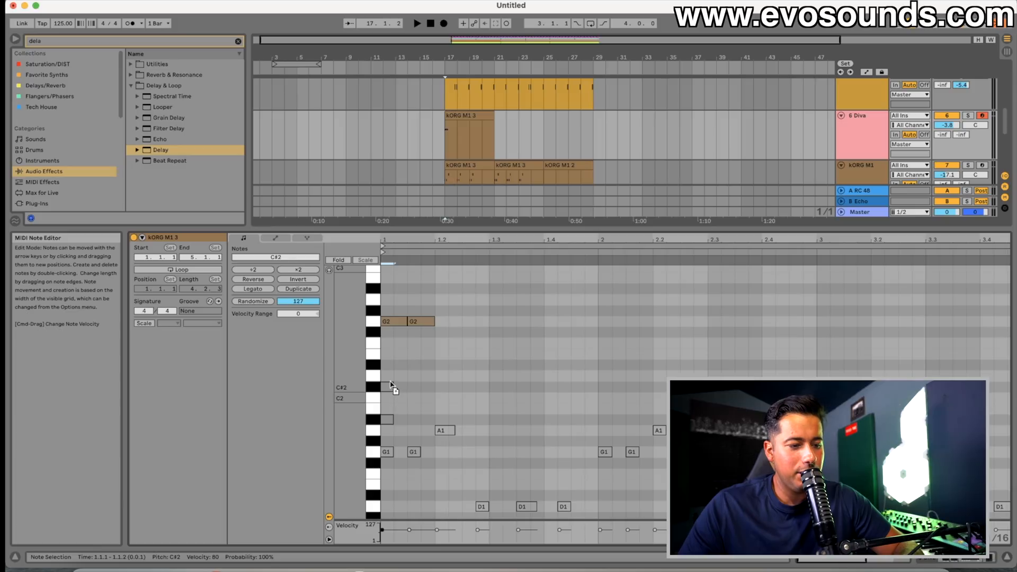
double_click(440, 419)
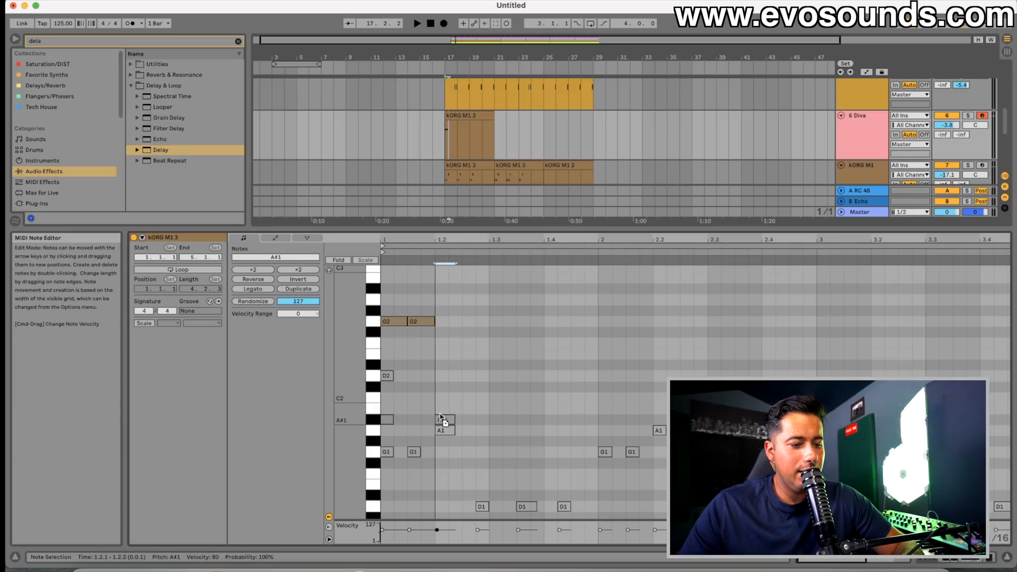
left_click_drag(441, 432, 443, 423)
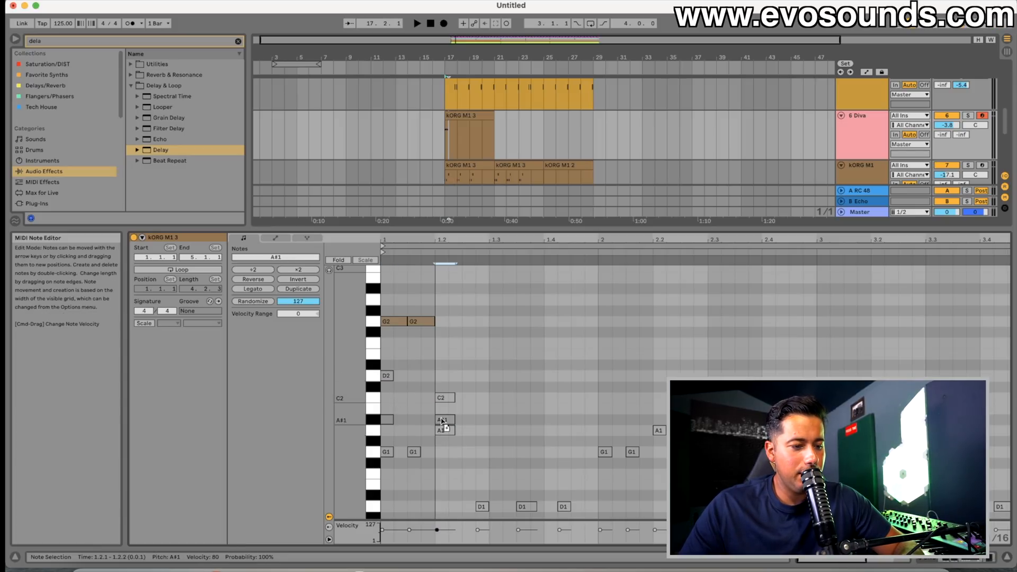
scroll(486, 444, "down", 2)
double_click(482, 467)
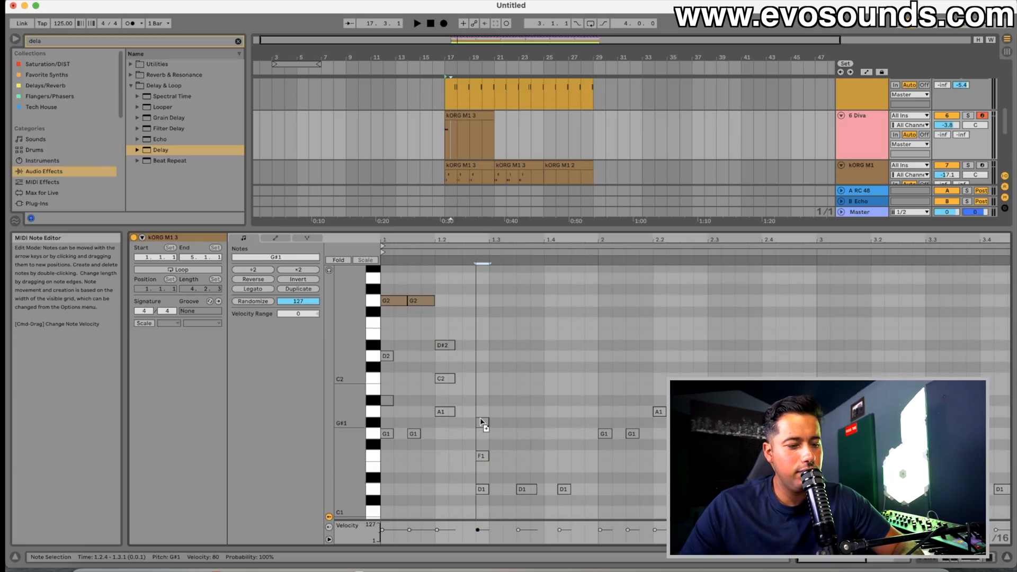
left_click_drag(482, 418, 483, 420)
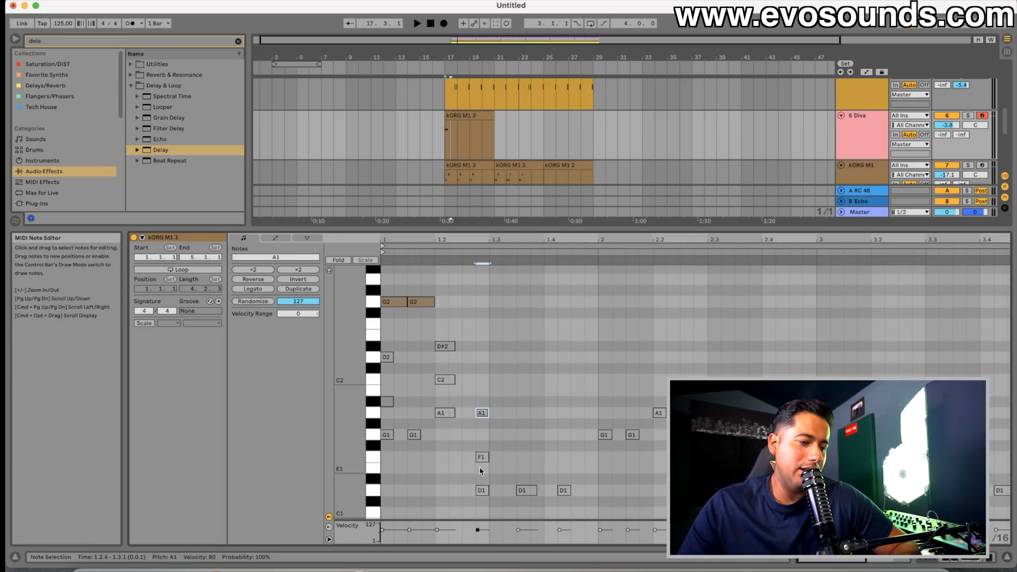
Step: Delete the added chord tones above D1 at 1.2.4 and above A1 at 1.2.1
left_click_drag(497, 364, 482, 463)
key("Delete")
left_click_drag(468, 381, 440, 347)
key("Delete")
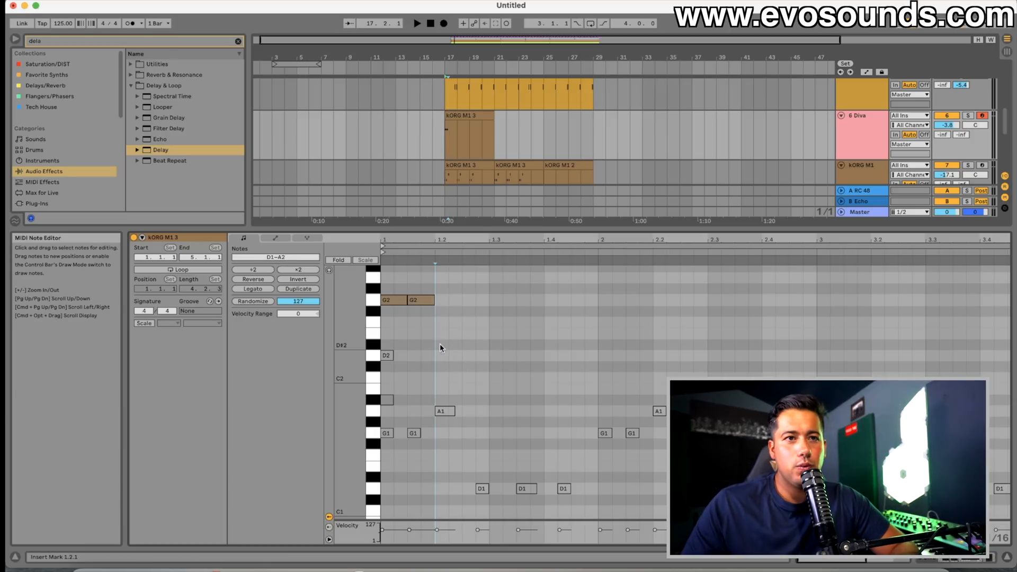
Step: Lower the first G2 at 1.1.1 to D2 and audition the bassline
scroll(401, 371, "up", 2)
left_click_drag(399, 329, 403, 385)
key("space")
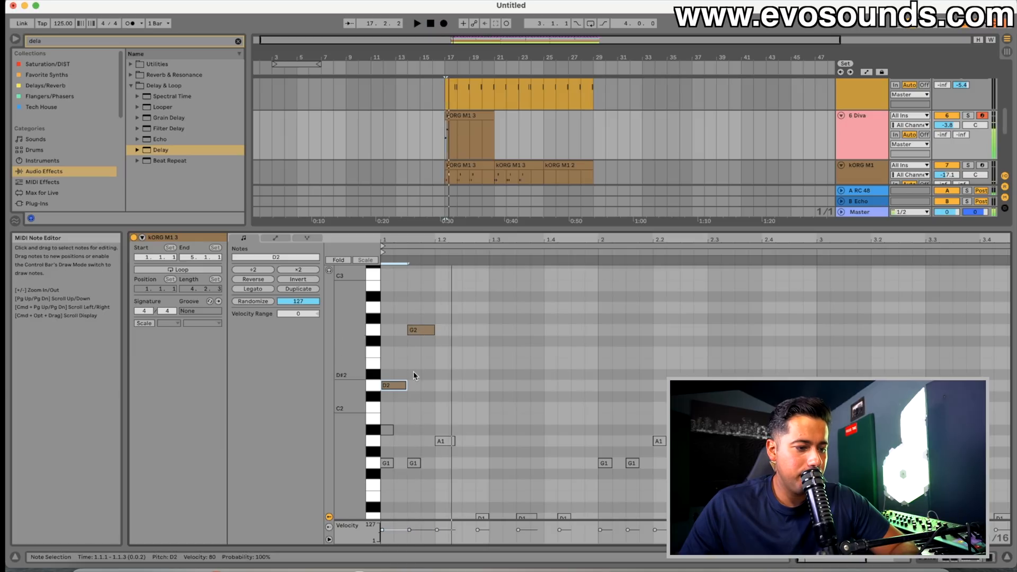
Step: Add an eighth-note A2 at 1.2.1 and eighth-note D2 notes at 1.2.4, 1.3.3 and 1.4.2, and play the line
double_click(449, 308)
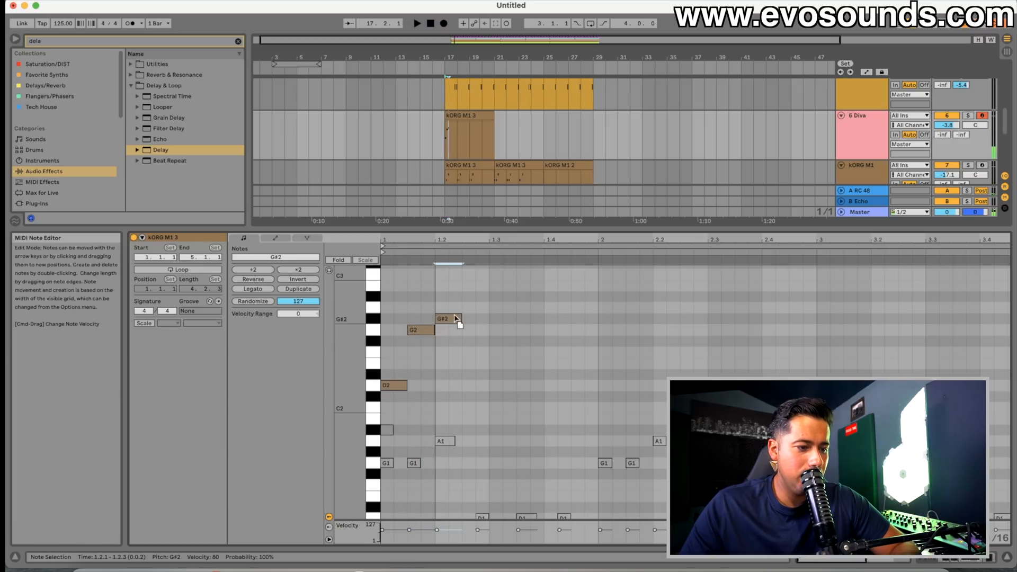
double_click(475, 309)
left_click_drag(475, 309, 531, 389)
double_click(513, 390)
double_click(572, 388)
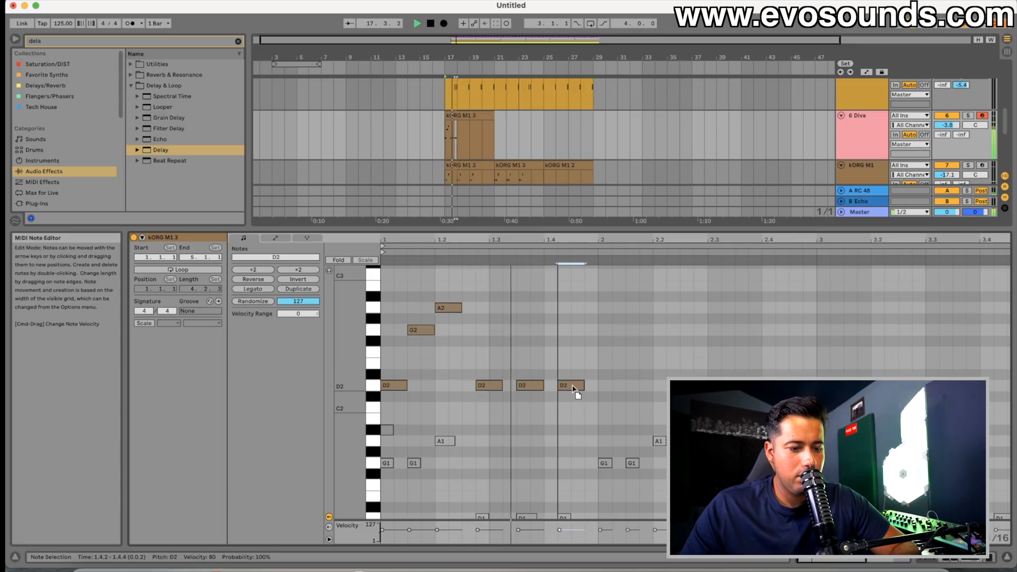
key("space")
Step: Try moving the D2 at 1.3.3 down to A#1 and an octave up to A#2, auditioning each version
left_click(393, 386)
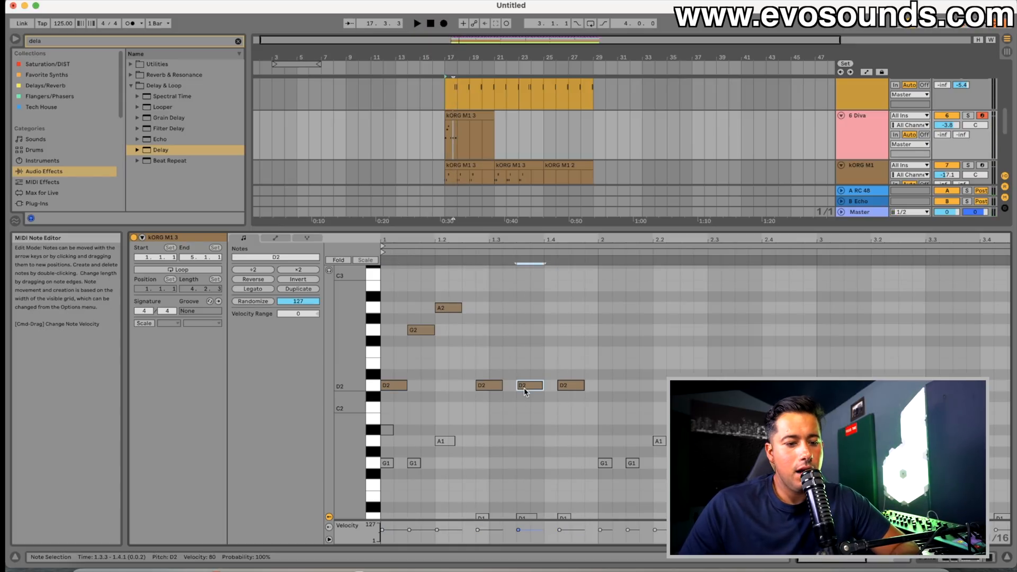
scroll(523, 388, "down", 1)
left_click_drag(526, 375, 527, 420)
key("space")
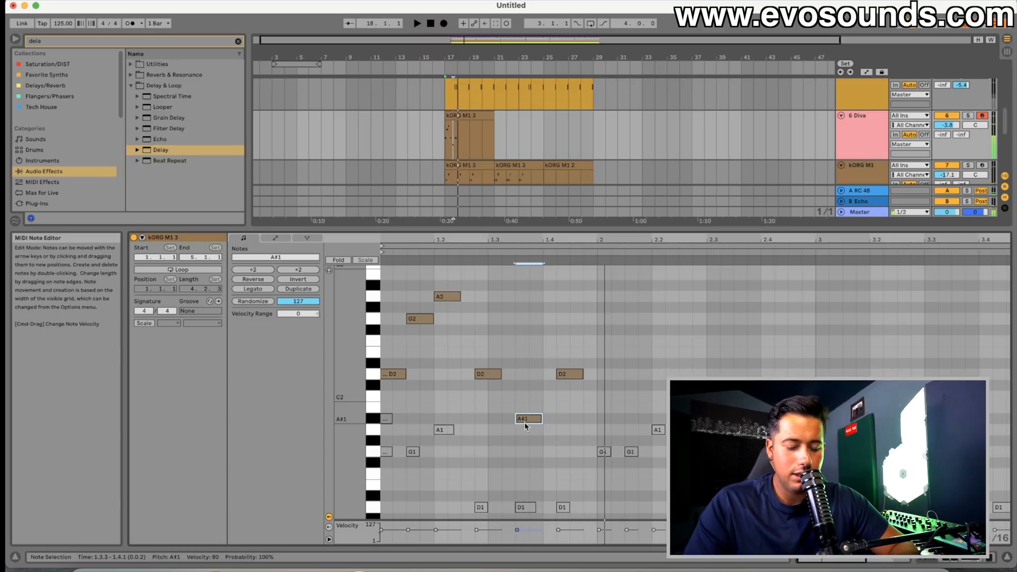
key("shift+Up")
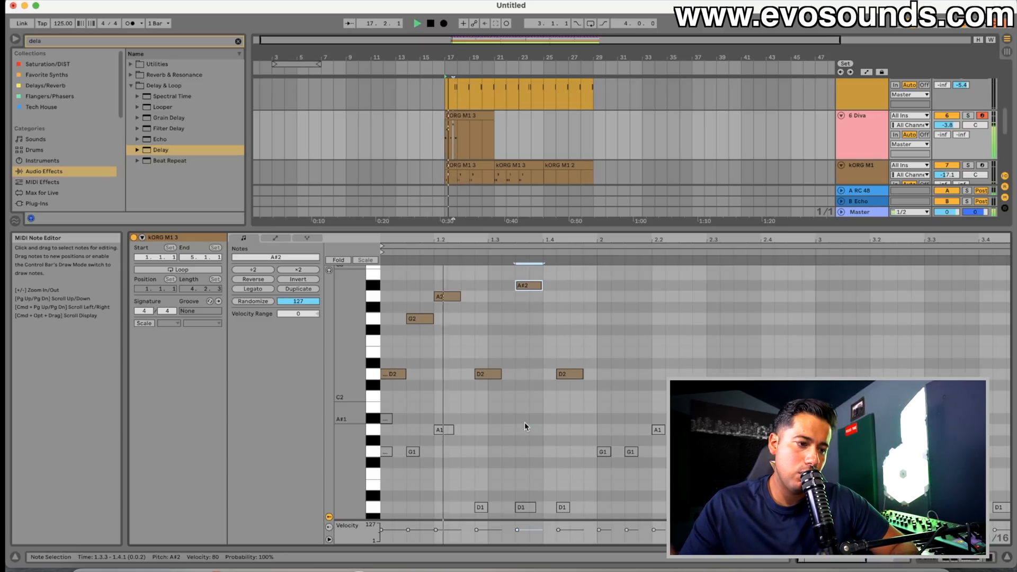
key("space")
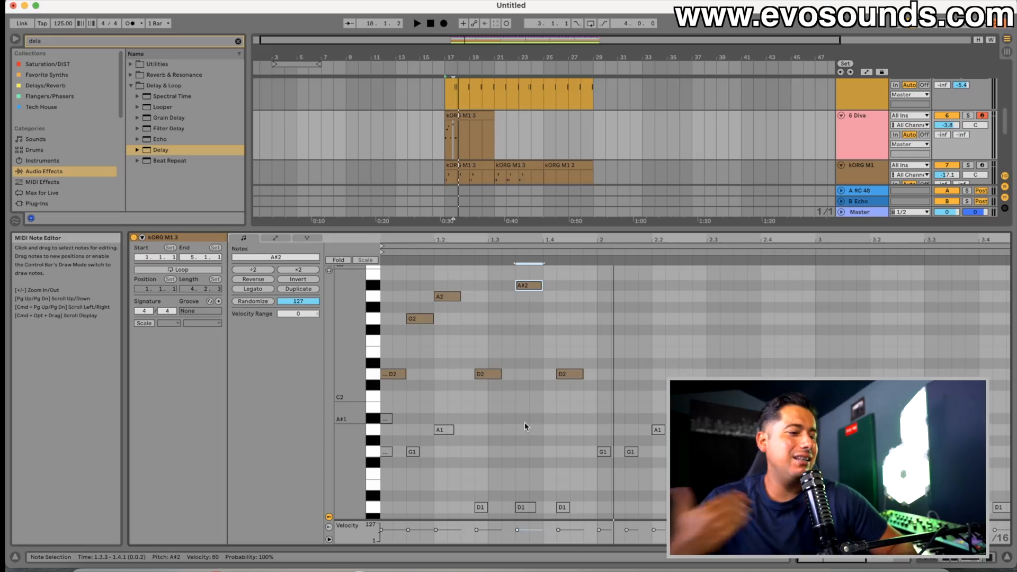
Step: Play the clip, move the A#2 at 1.3.3 to F2 and the D2 at 1.4.2 to A2, and audition the result
left_click(395, 374)
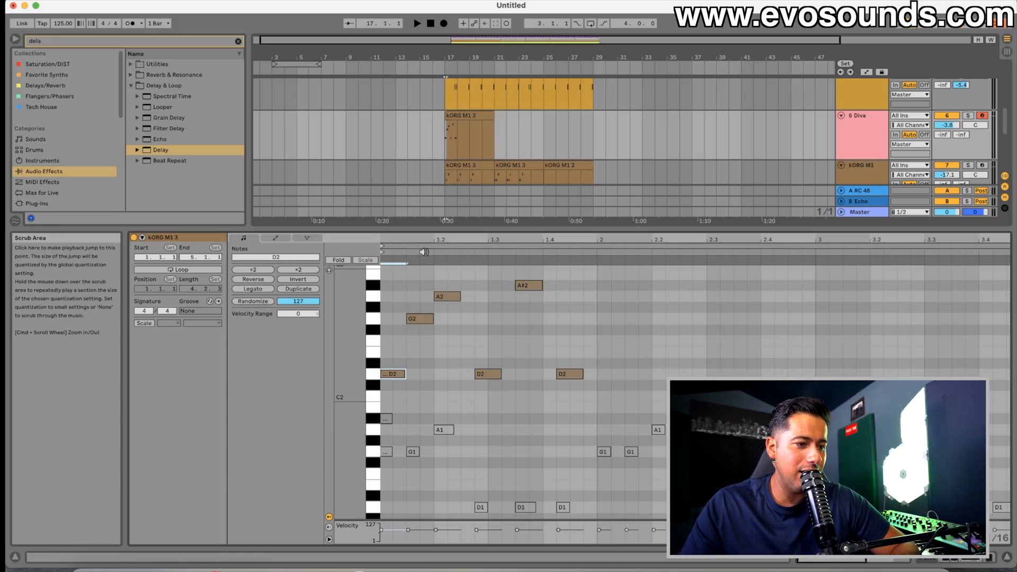
left_click(400, 245)
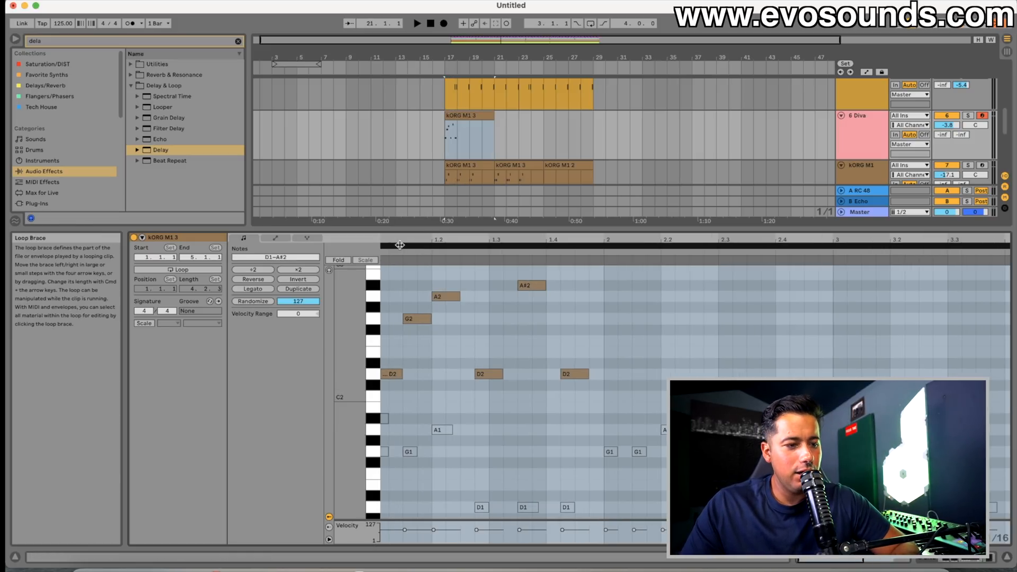
key("minus")
key("space")
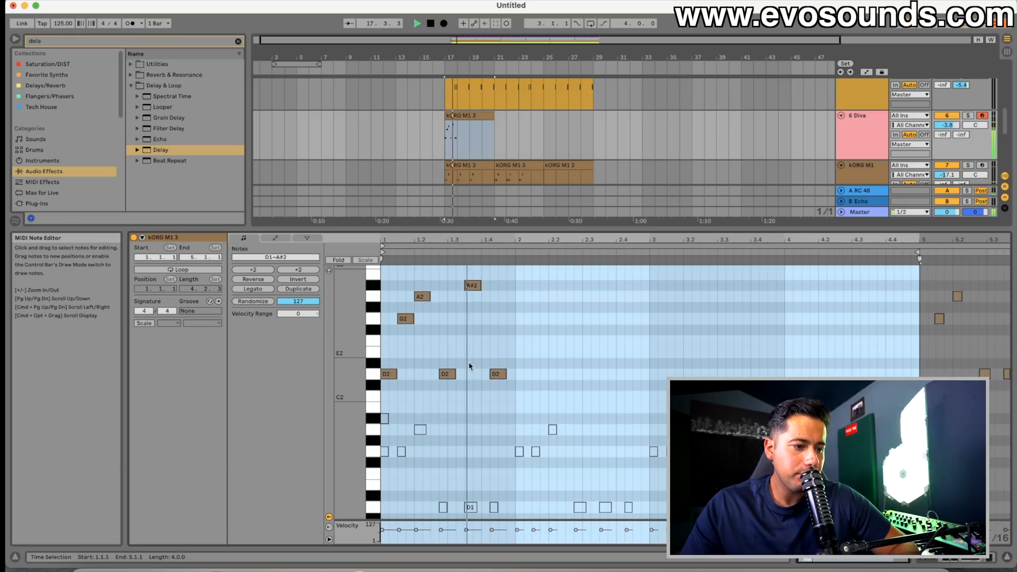
left_click_drag(473, 285, 476, 342)
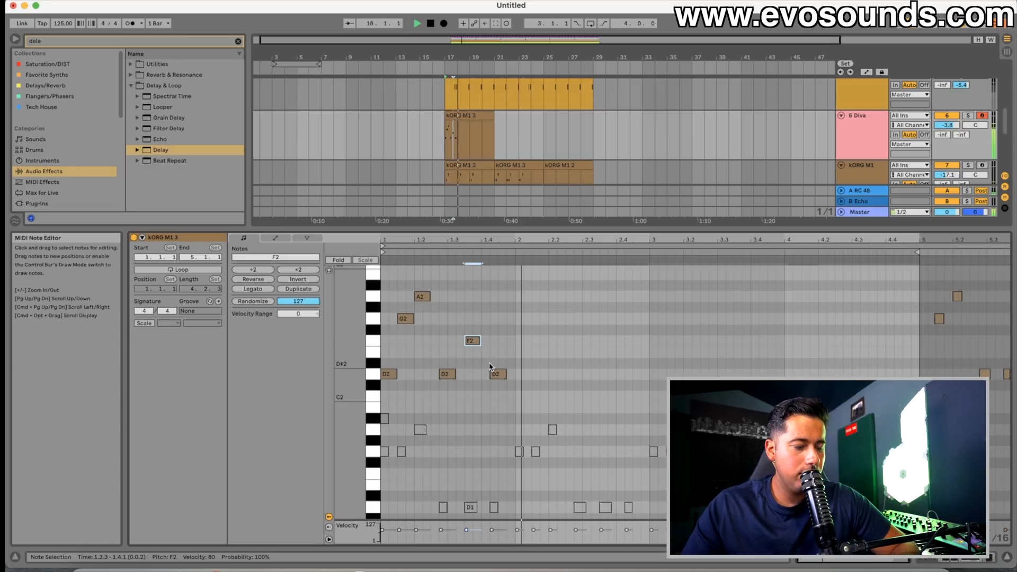
left_click_drag(496, 375, 495, 309)
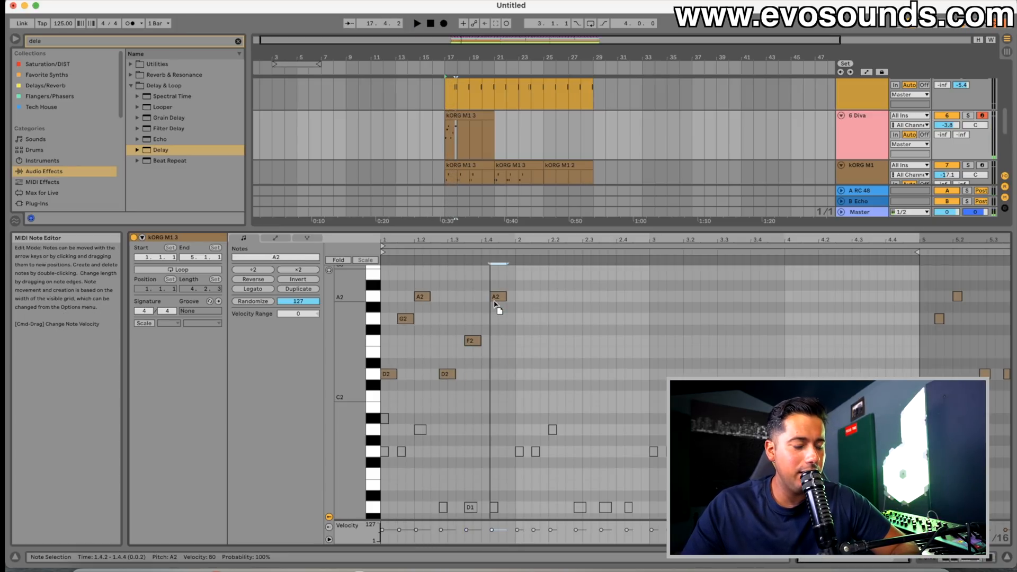
key("space")
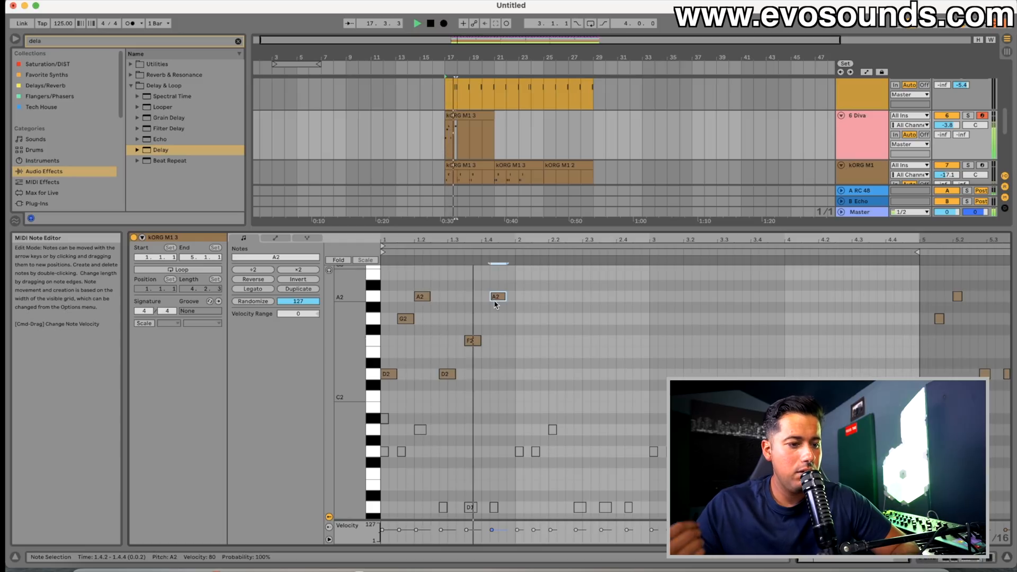
Step: Duplicate all active bass notes of the first bar into the following bar
left_click_drag(514, 391, 379, 287)
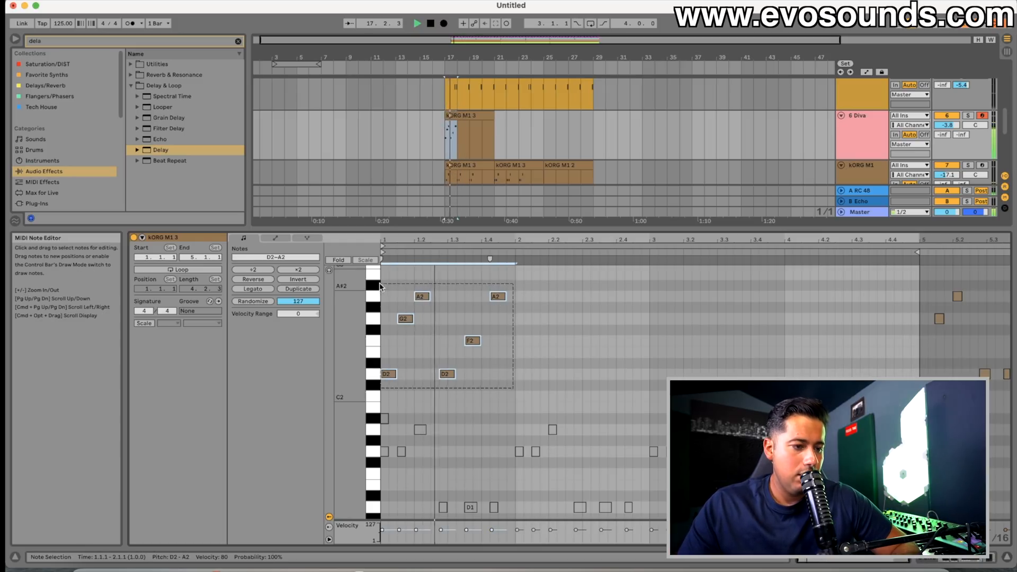
key("super+d")
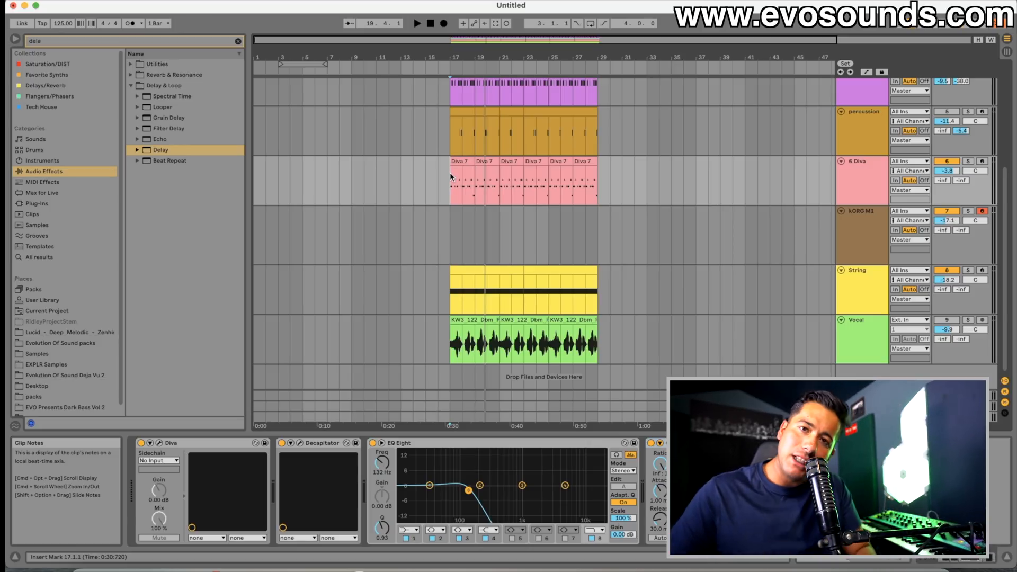
Step: Listen to the arrangement from bar 17 and display the kORG M1 track's device chain
key("space")
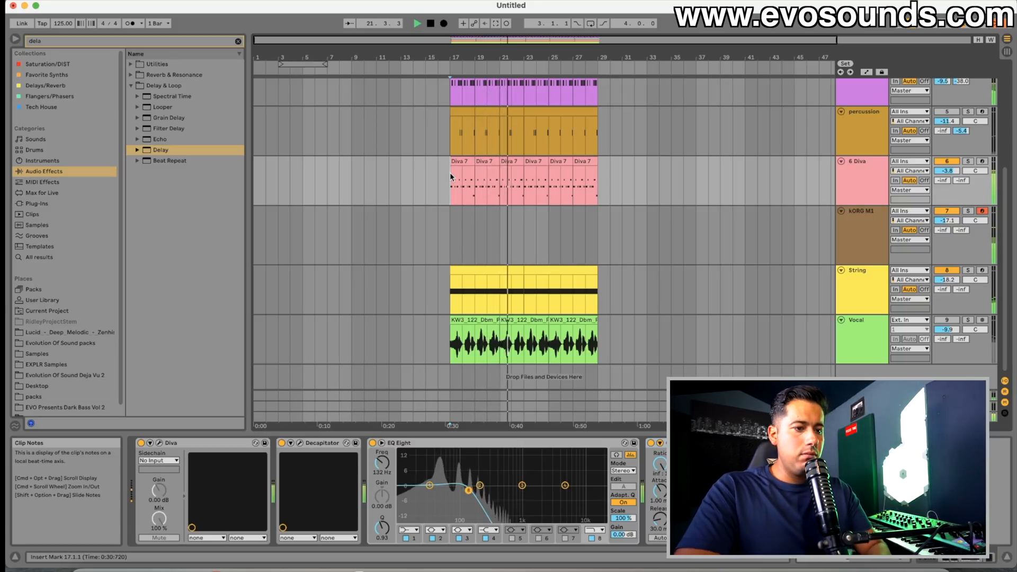
key("space")
left_click(526, 236)
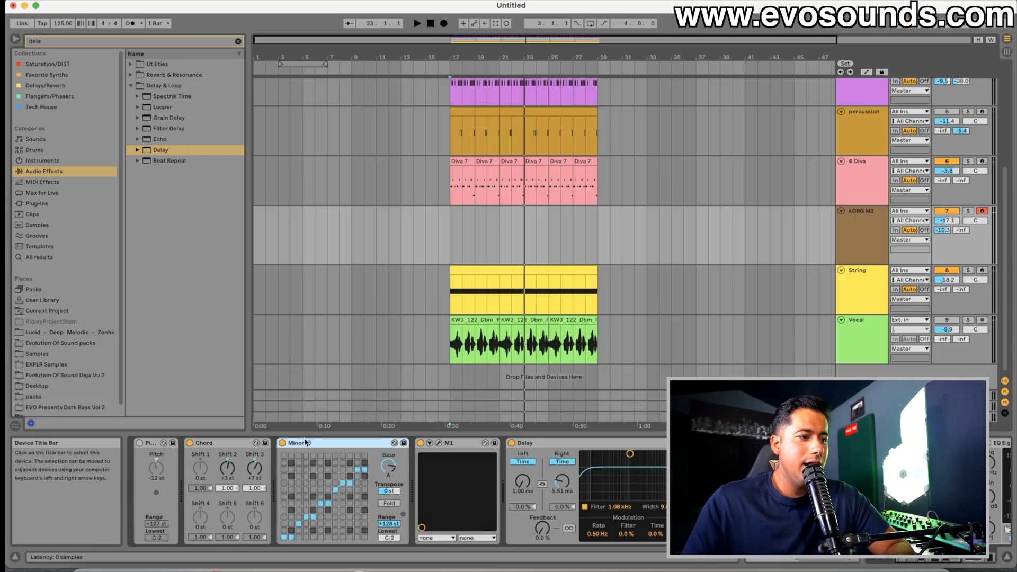
Step: Locate the Minor.adv preset of the Scale MIDI effect and set the Minor device's base to G on the kORG M1 track
left_click(56, 193)
left_click(52, 182)
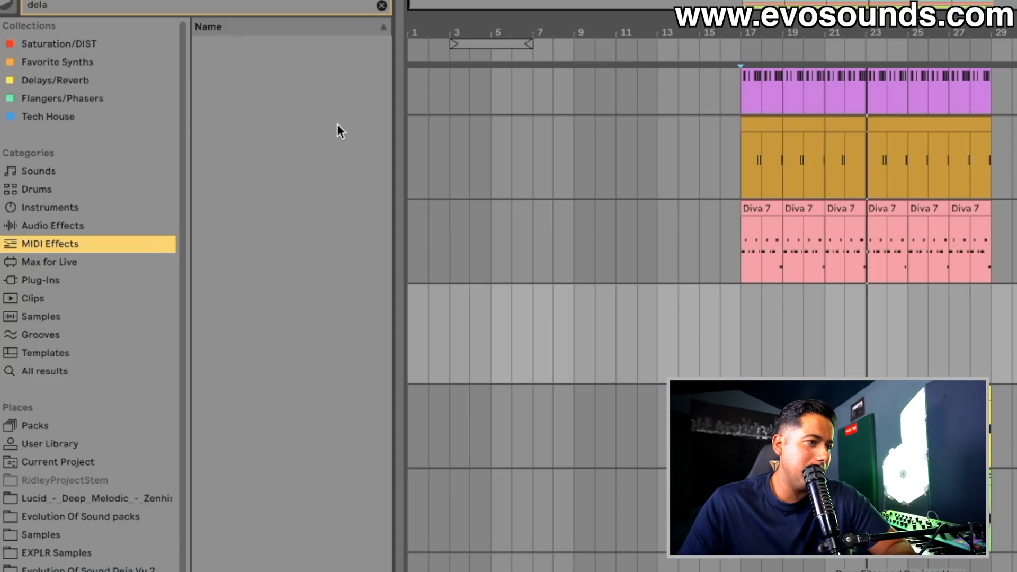
left_click(381, 6)
left_click(212, 244)
scroll(246, 264, "down", 5)
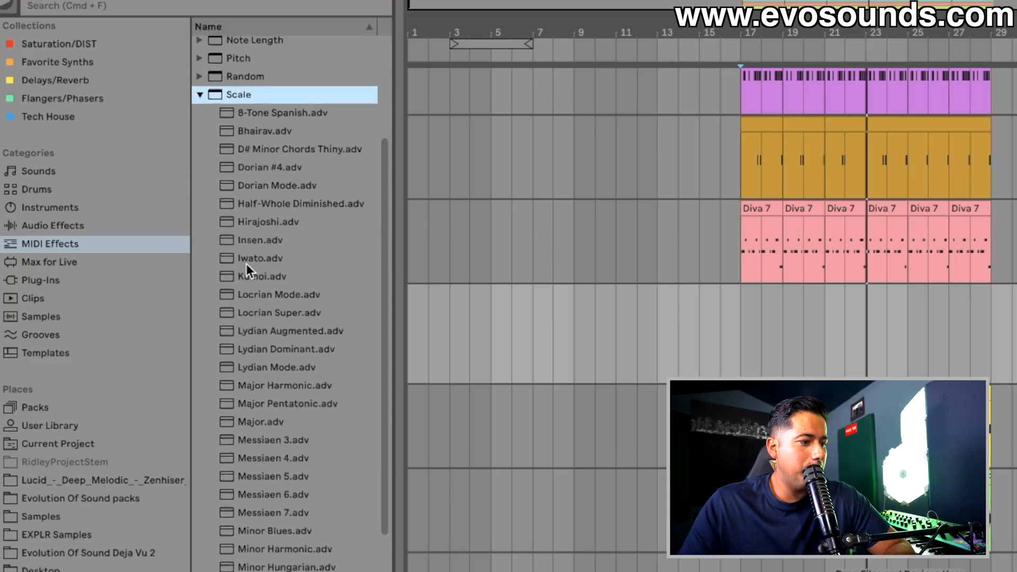
scroll(272, 467, "down", 1)
left_click(261, 563)
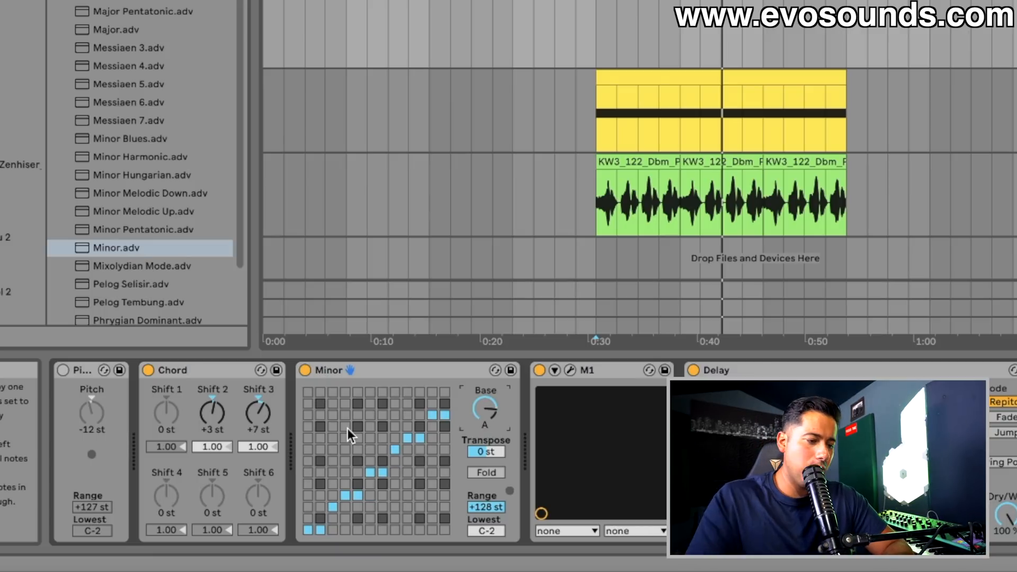
left_click_drag(480, 413, 480, 424)
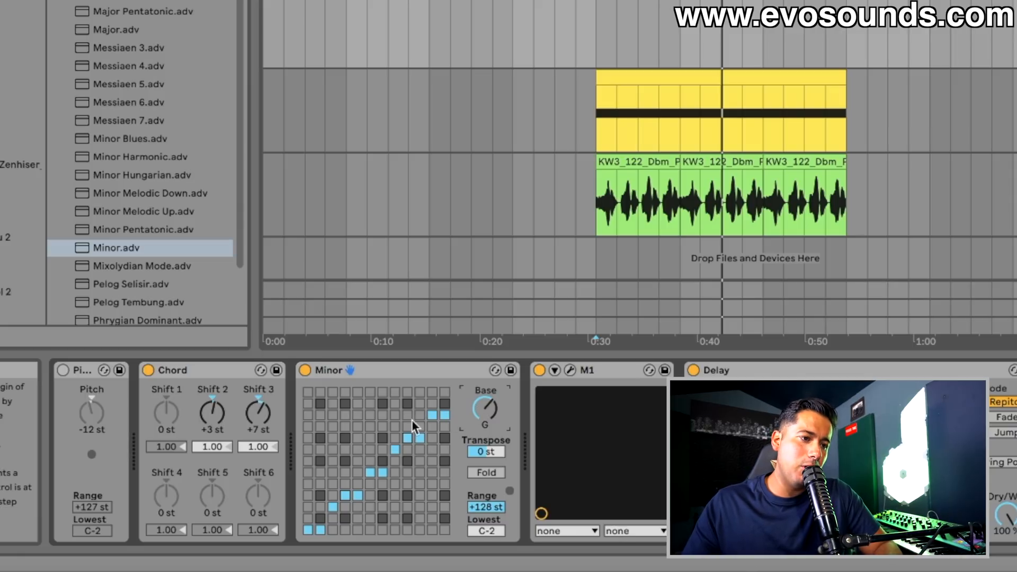
Step: Play the arrangement from bar 17 with the 6 Diva and kORG M1 tracks empty
left_click_drag(597, 43, 846, 337)
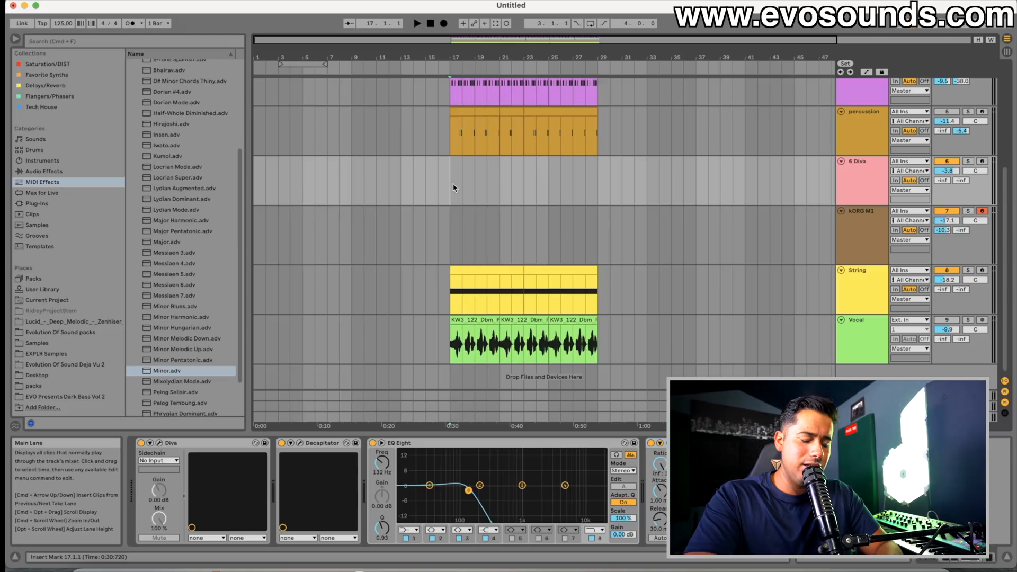
key("space")
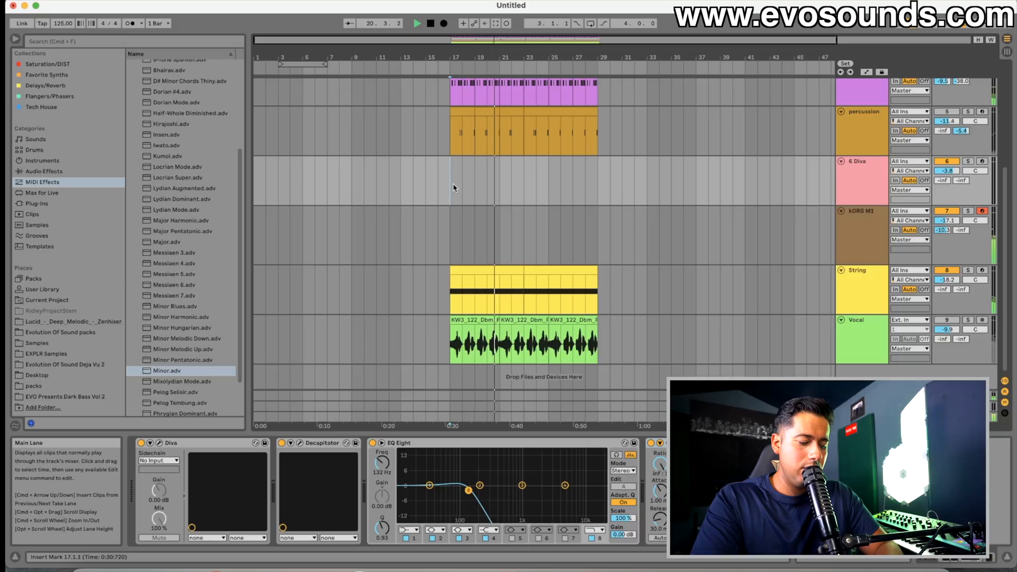
key("space")
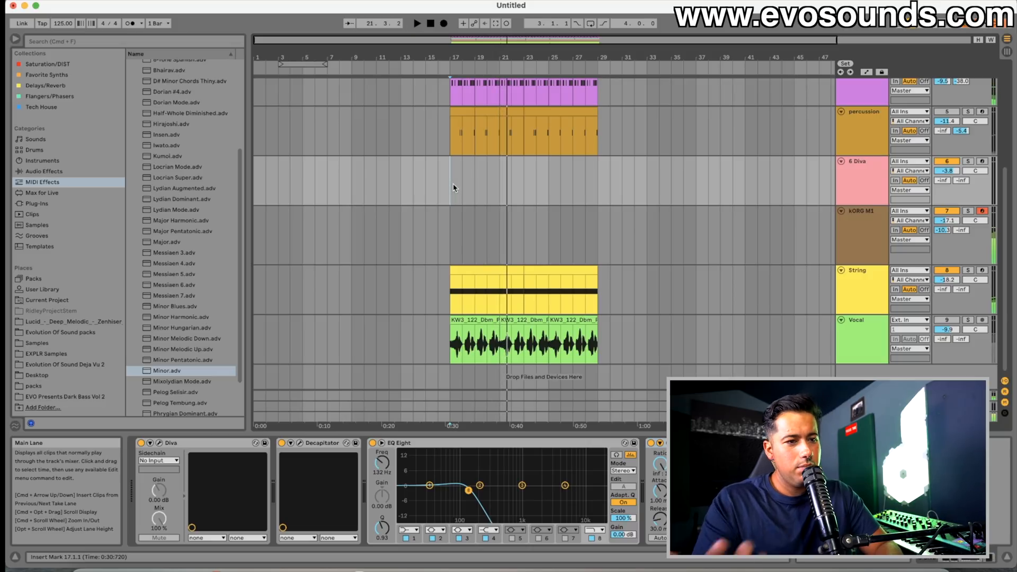
Step: Record a four-bar chord pattern on the kORG M1 track from bar 17, replacing the first take with a second one
left_click(443, 24)
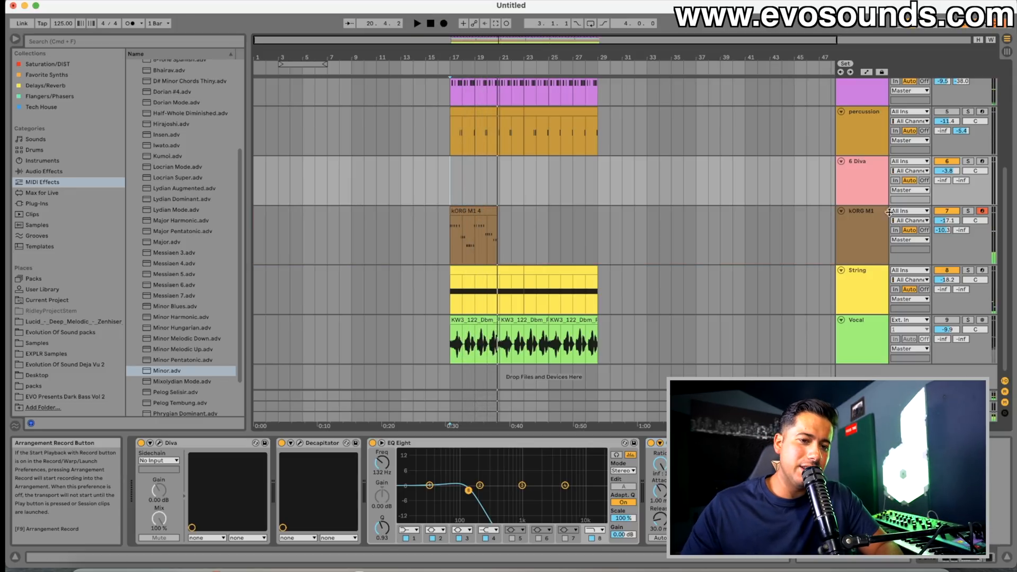
left_click(862, 230)
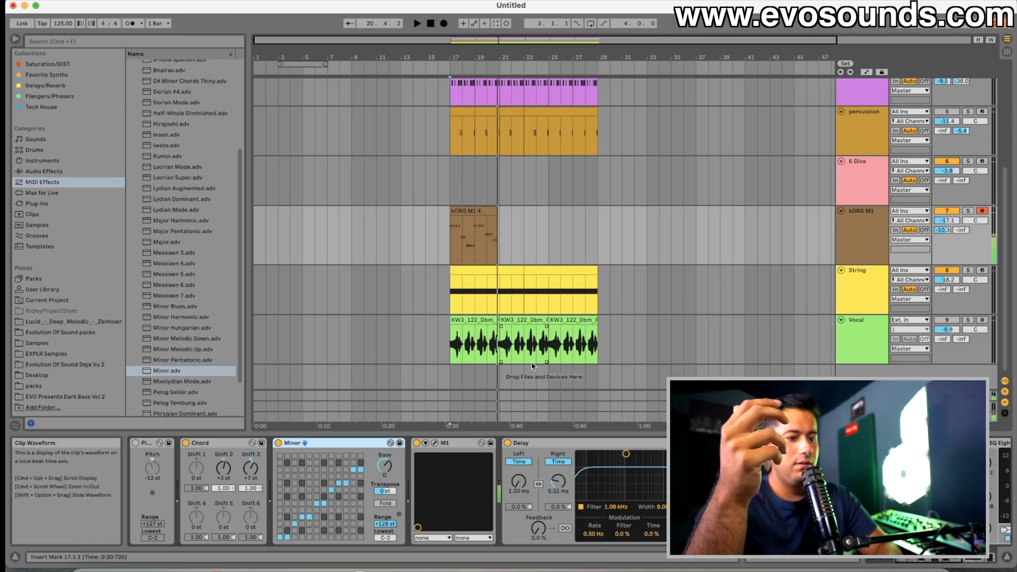
left_click(443, 23)
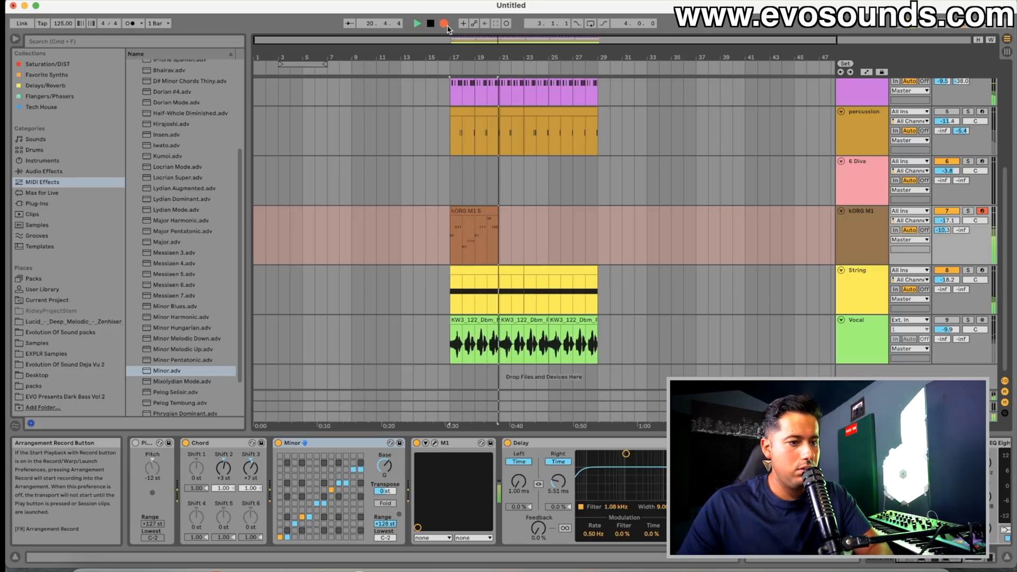
key("space")
Step: Duplicate the recorded four-bar kORG M1 clip to fill bars 17 to 29 and fold the tracks
double_click(471, 211)
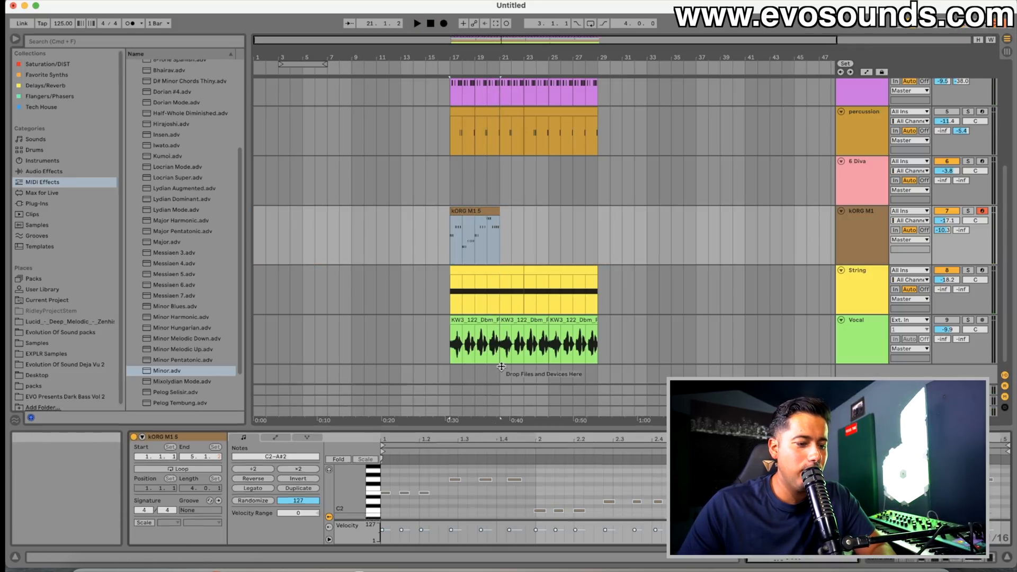
left_click_drag(496, 433, 496, 309)
left_click(475, 227)
scroll(311, 262, "down", 1)
key("alt+u")
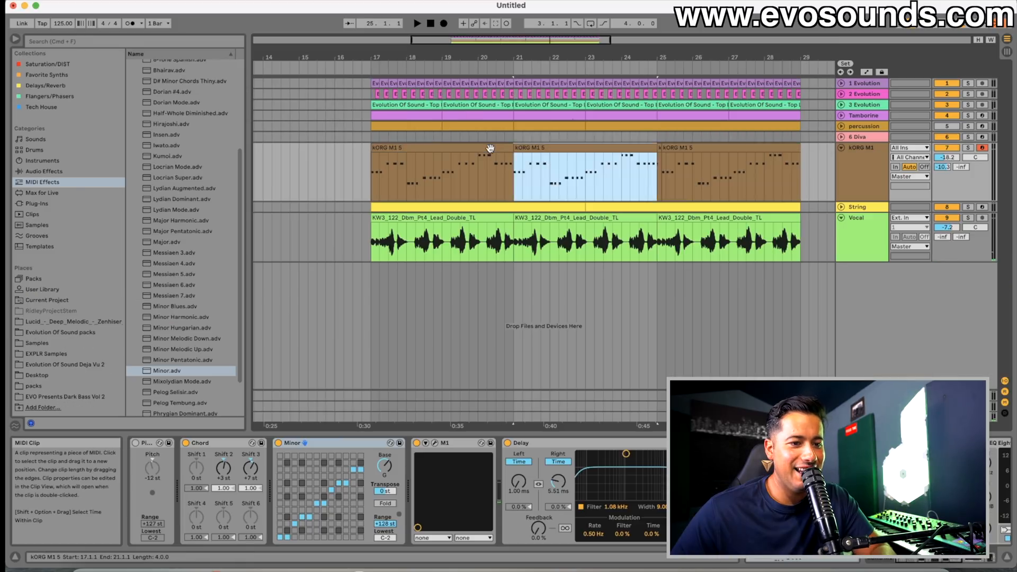
Step: Copy the first kORG M1 clip onto the 6 Diva track at bar 17, repeat it up to bar 25, and play it
left_click(475, 149)
left_click(842, 138)
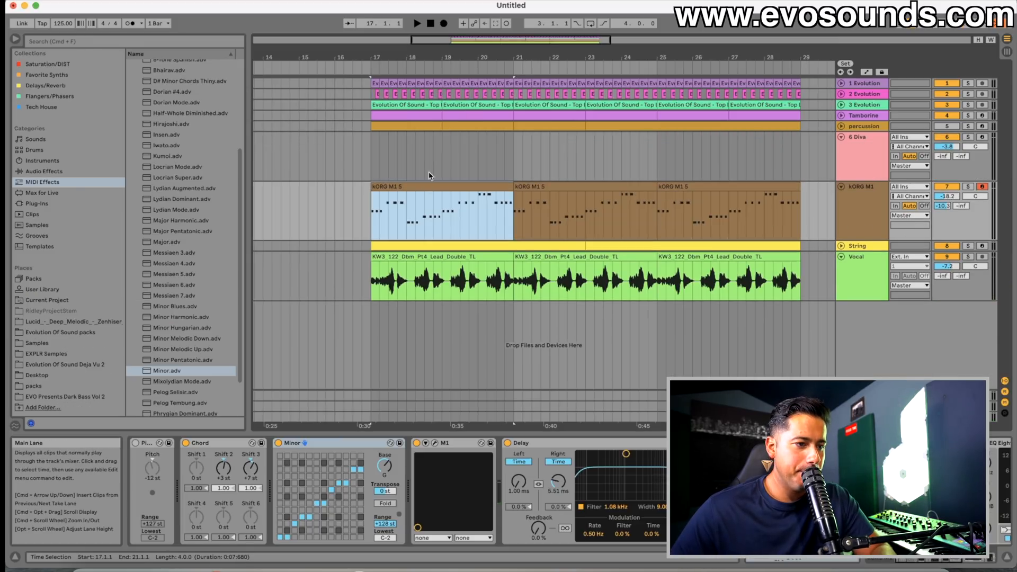
left_click(375, 154)
key("cmd+v")
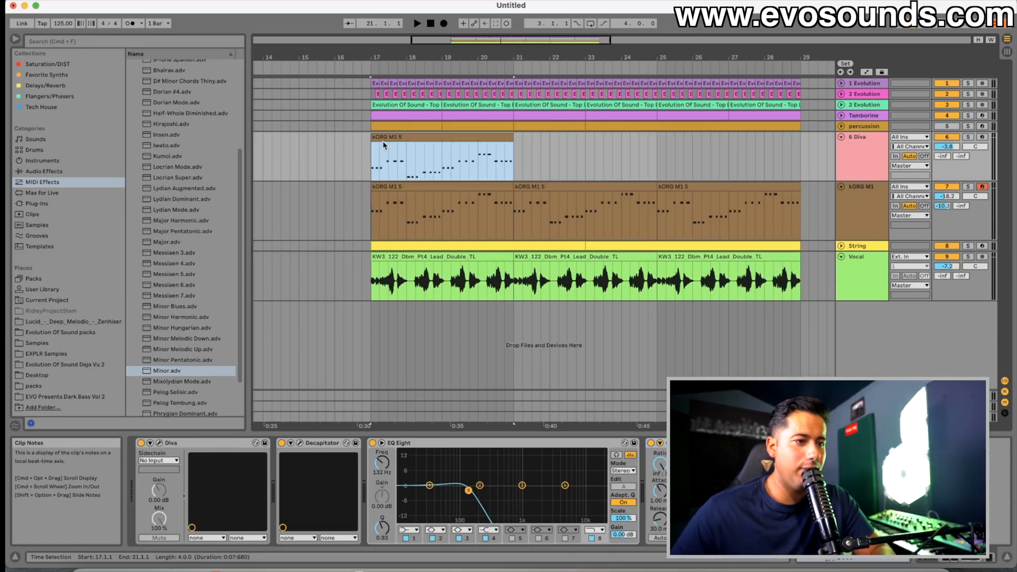
left_click(386, 136)
key("space")
Step: Set the kORG M1 track volume to -15.0 while listening, and display the 6 Diva track's device chain
double_click(446, 138)
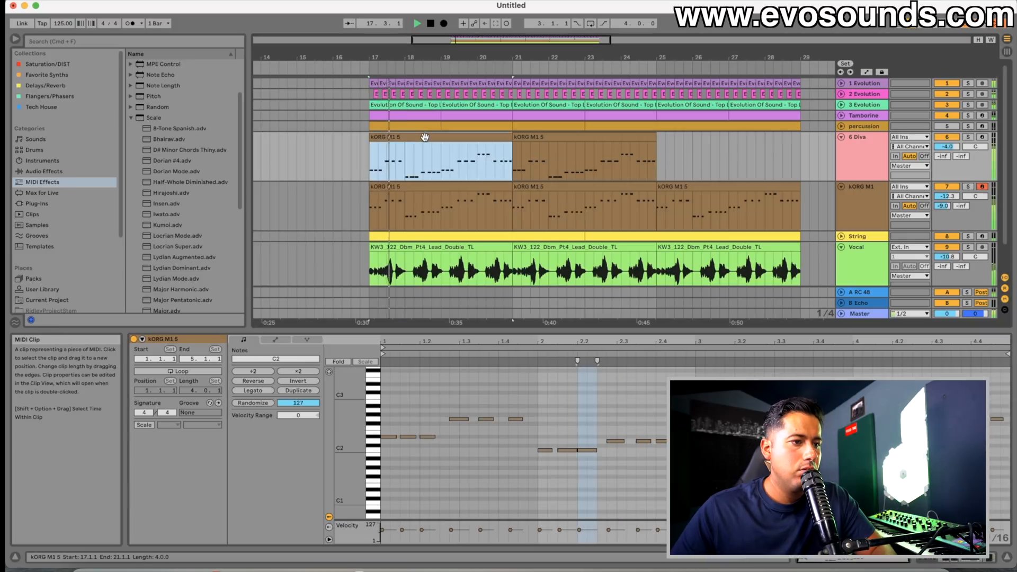
left_click(596, 450)
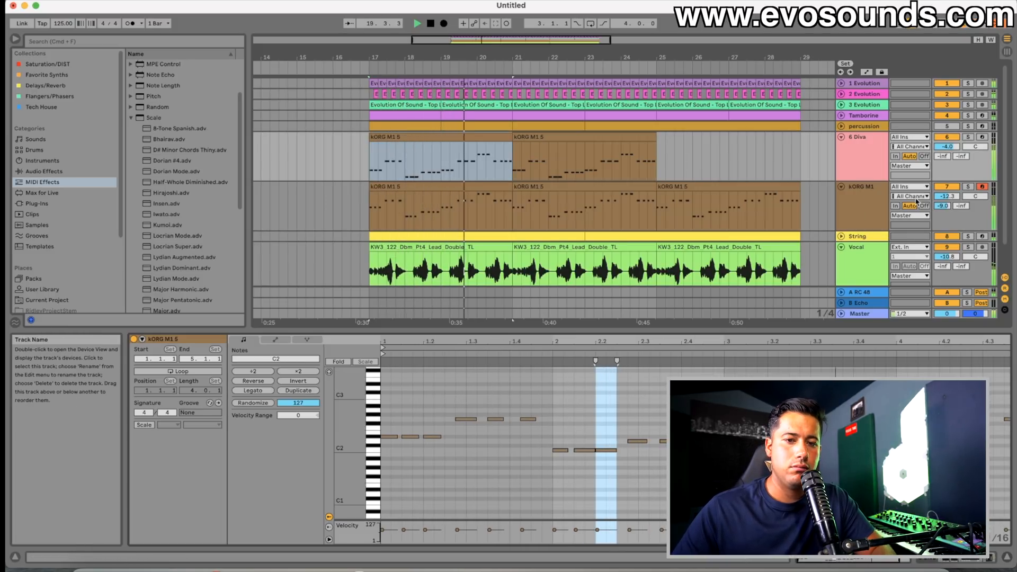
left_click_drag(948, 196, 947, 201)
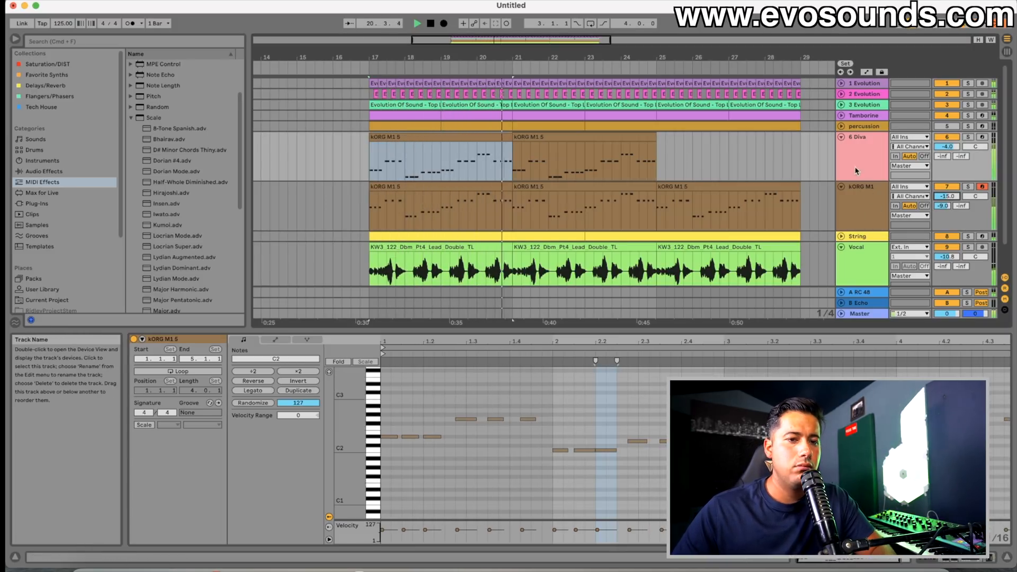
double_click(858, 136)
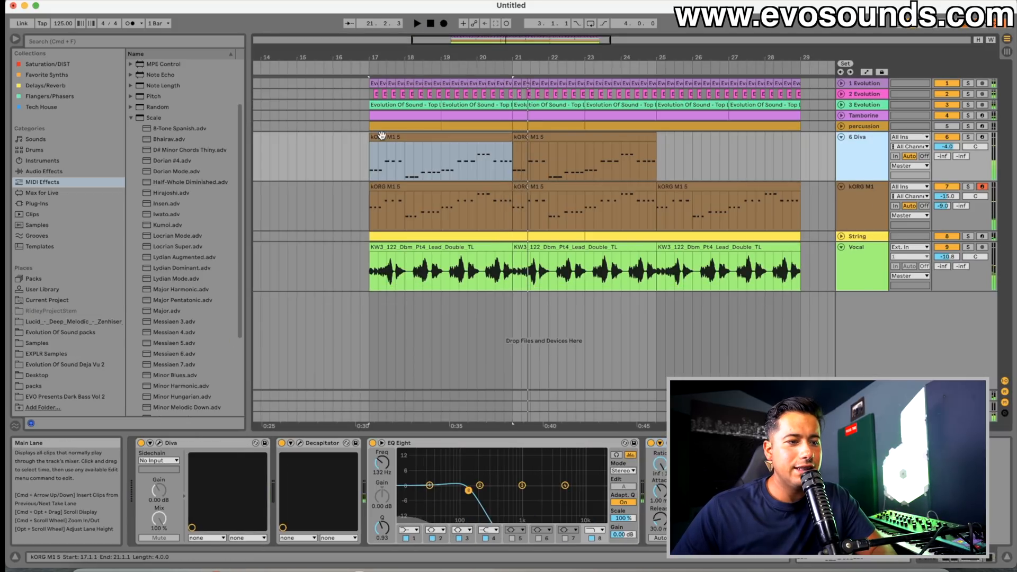
Step: Open the first 6 Diva clip in an enlarged note editor, move its D#2 note at 1.2.1 to C2, and audition it
double_click(415, 149)
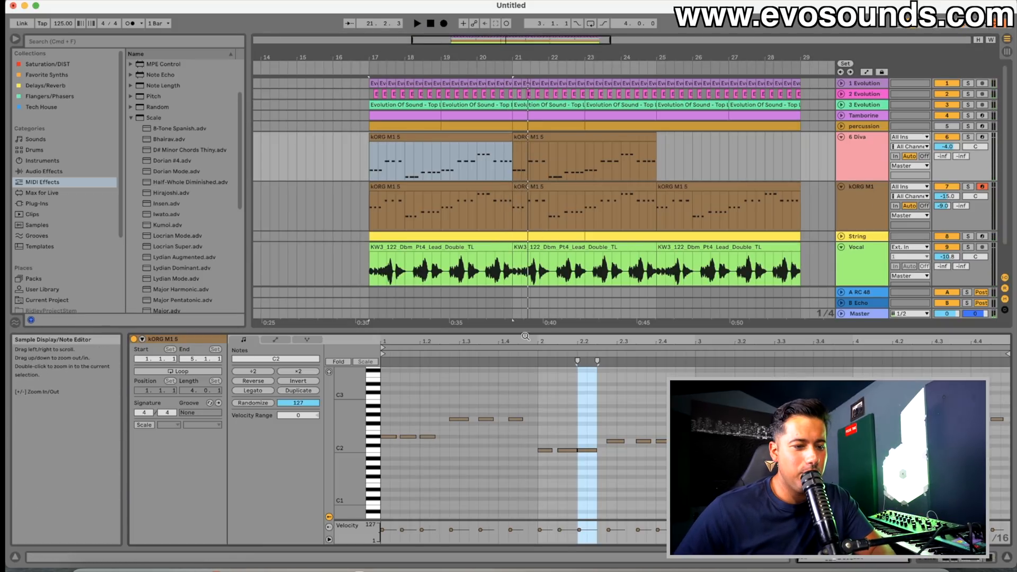
left_click_drag(527, 332, 528, 280)
key("plus")
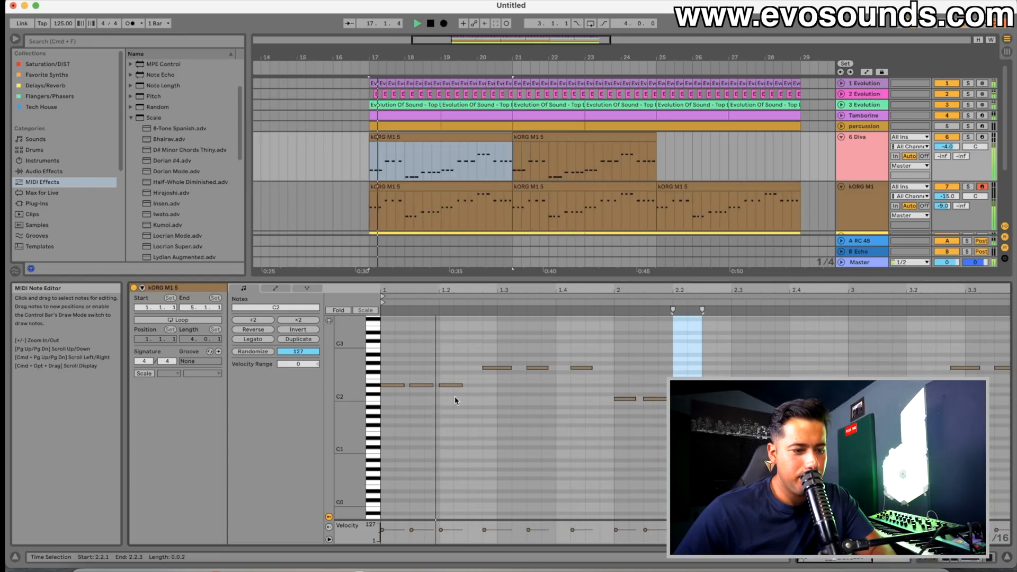
left_click(417, 386)
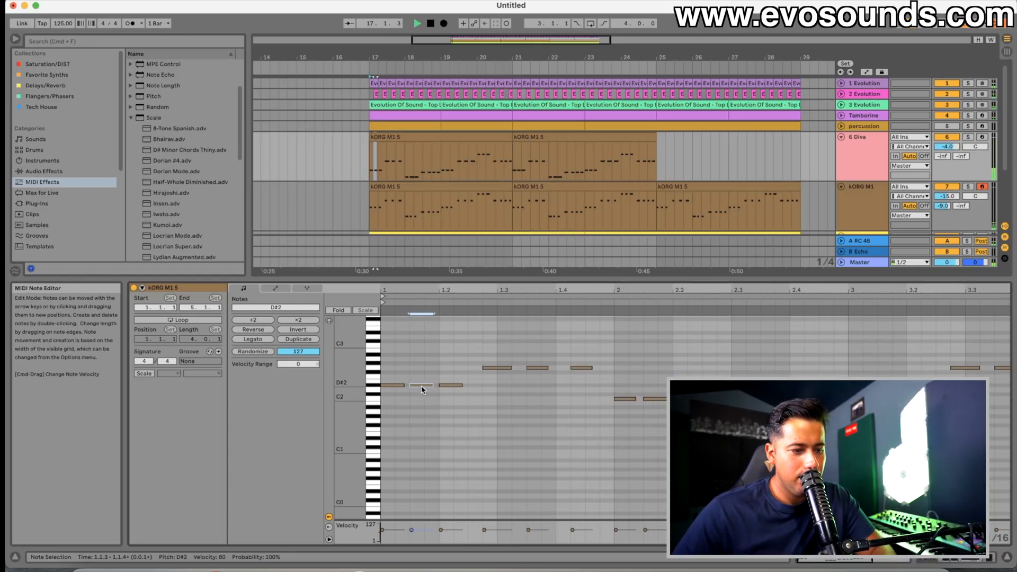
left_click_drag(452, 386, 456, 377)
key("space")
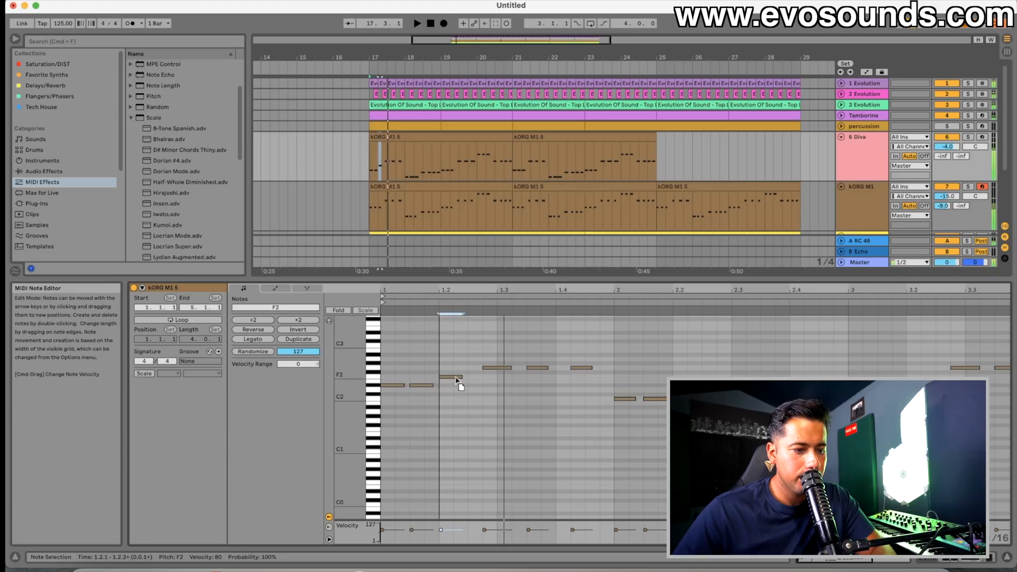
left_click_drag(457, 378, 459, 387)
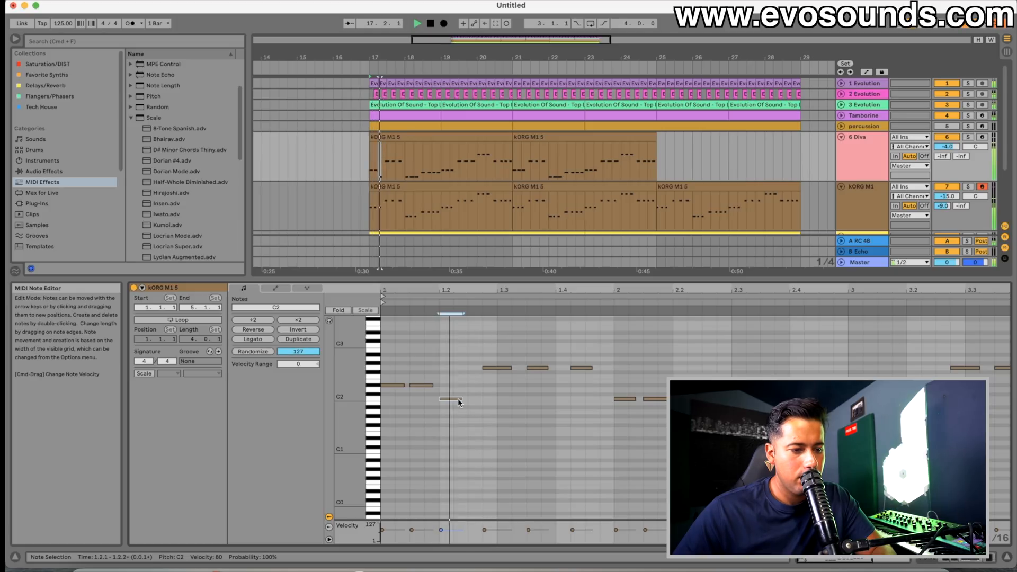
Step: Add a note at 1.4.3 in the bass clip, raise it to G3, and play the result
mouse_move(532, 370)
left_mouse_down()
mouse_move(534, 387)
mouse_move(536, 371)
left_mouse_up()
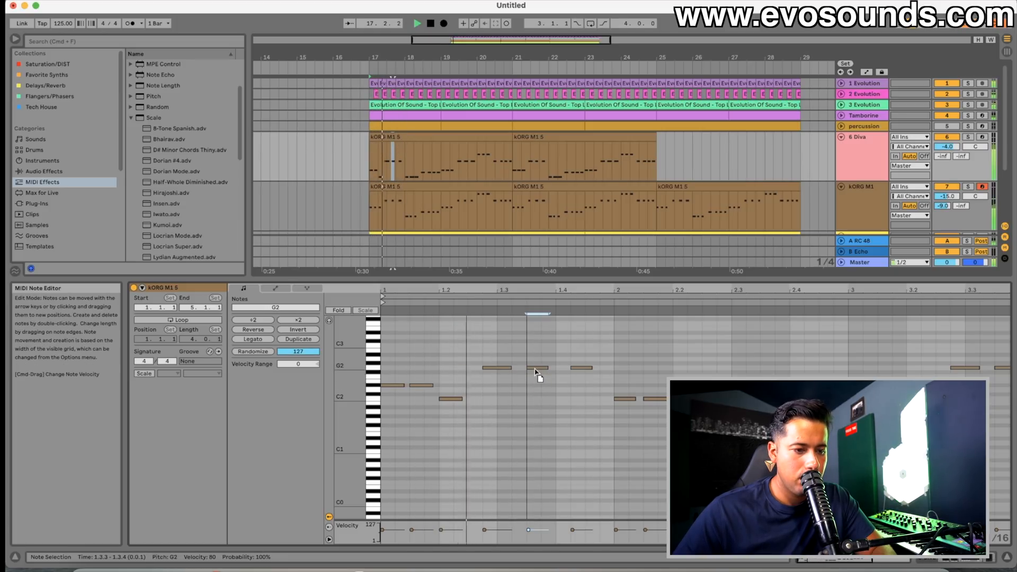
key("space")
double_click(605, 367)
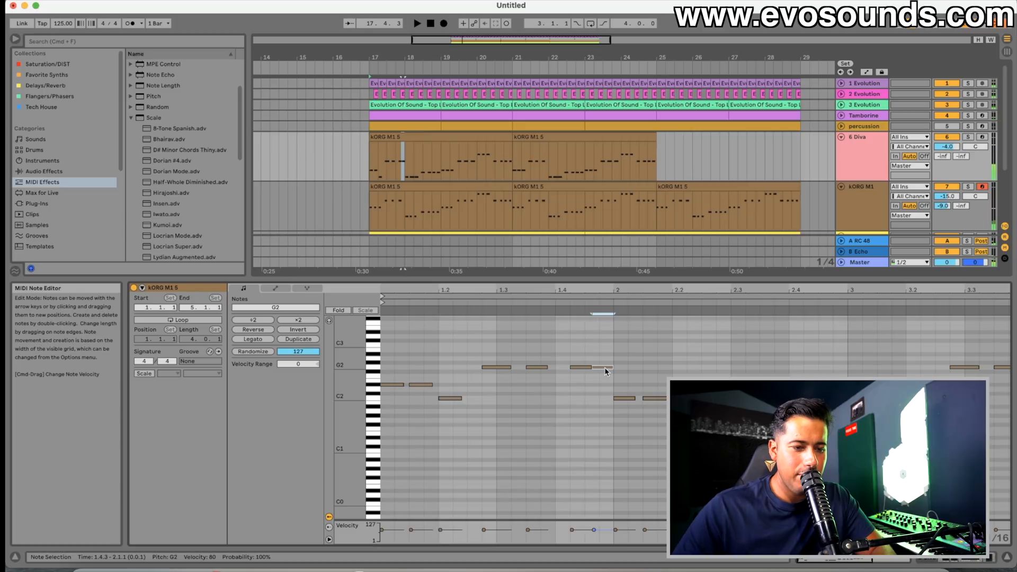
key("shift+Up")
key("space")
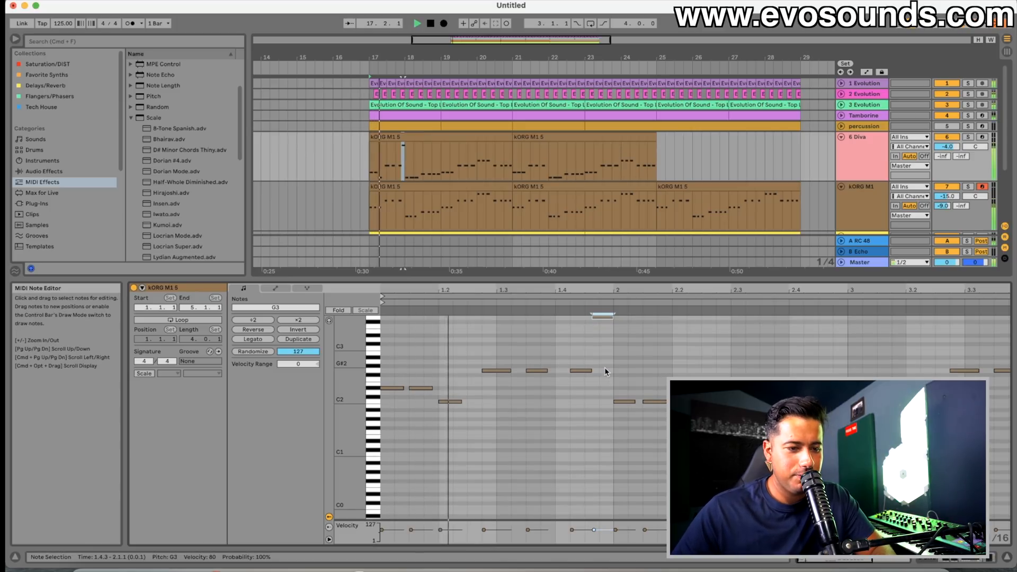
Step: Move the G3 note to 1.4.4, shorten it to end at 2.1.1, and audition the phrase
left_click_drag(603, 282, 602, 287)
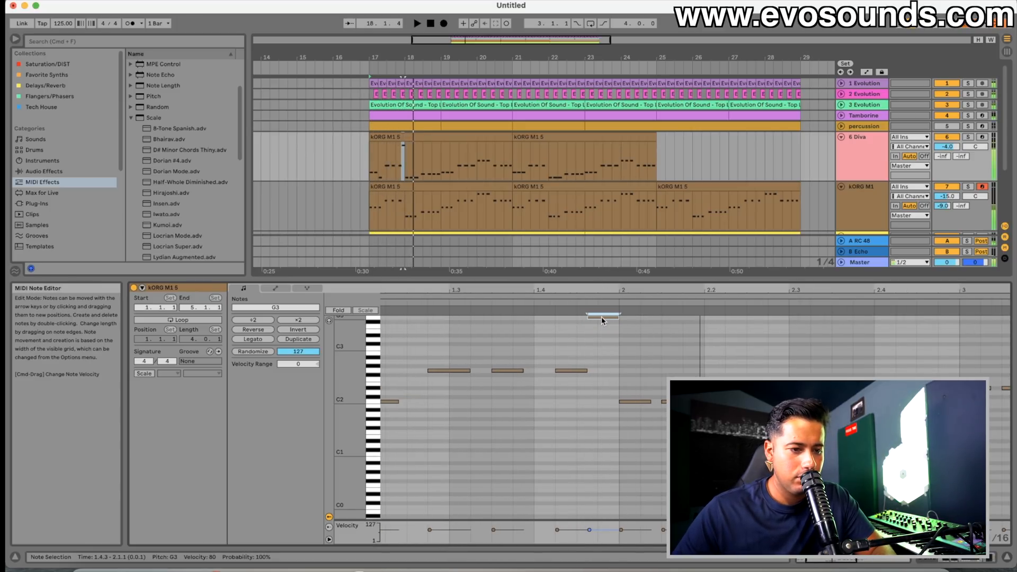
key("space")
key("Right")
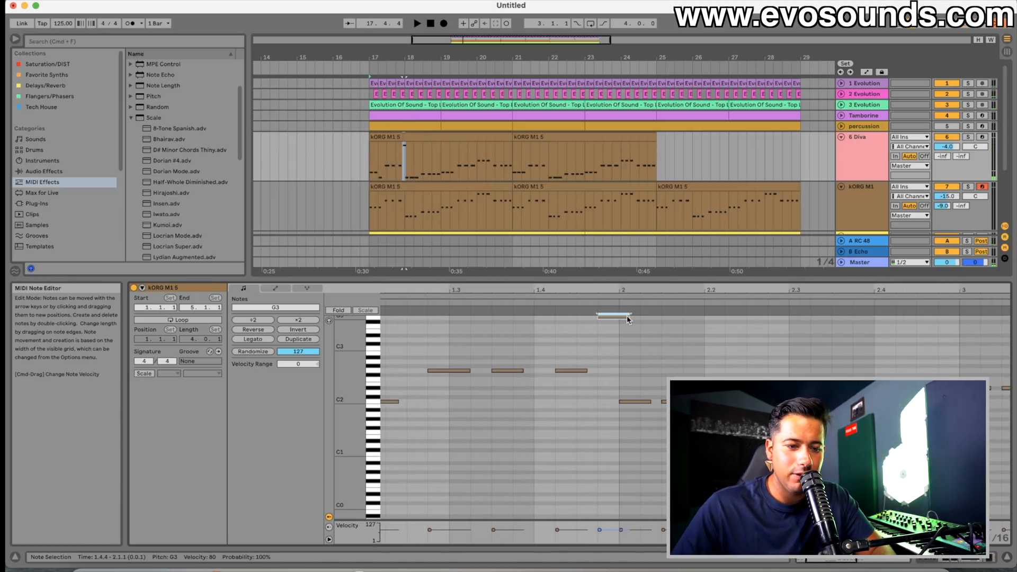
key("space")
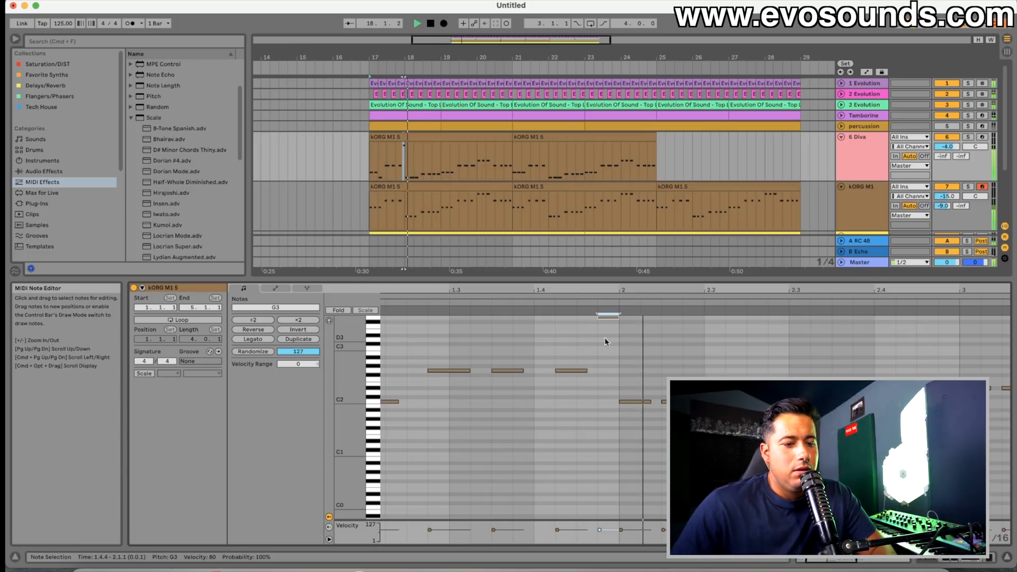
key("space")
key("space")
key("plus")
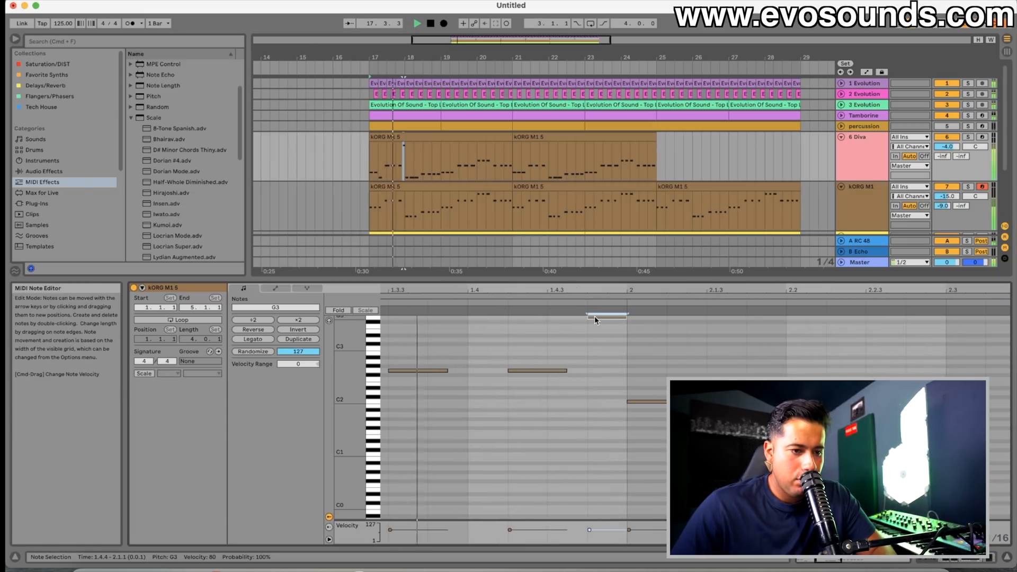
key("space")
key("space")
Step: Try extending the G2 note at 1.4.2 to end at 1.4.4 and audition it
key("minus")
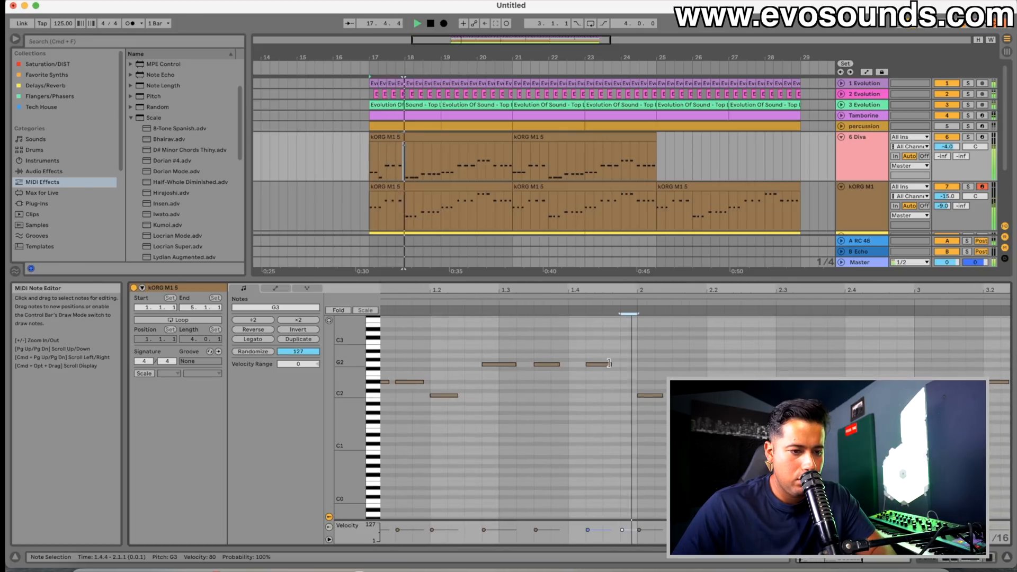
left_click_drag(611, 366, 627, 364)
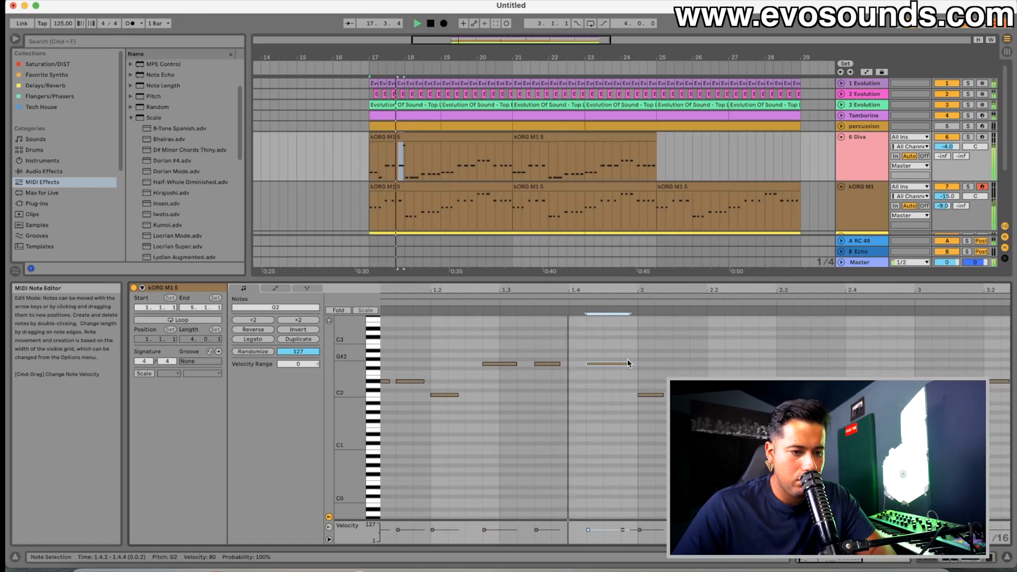
scroll(635, 371, "right", 2)
scroll(635, 373, "up", 3)
key("space")
key("space")
key("shift+Left")
Step: Shorten the C2 note at 2.1.3 so it ends before the C2 at 2.2.1, and audition the bassline
scroll(586, 421, "up", 1)
scroll(585, 410, "down", 3)
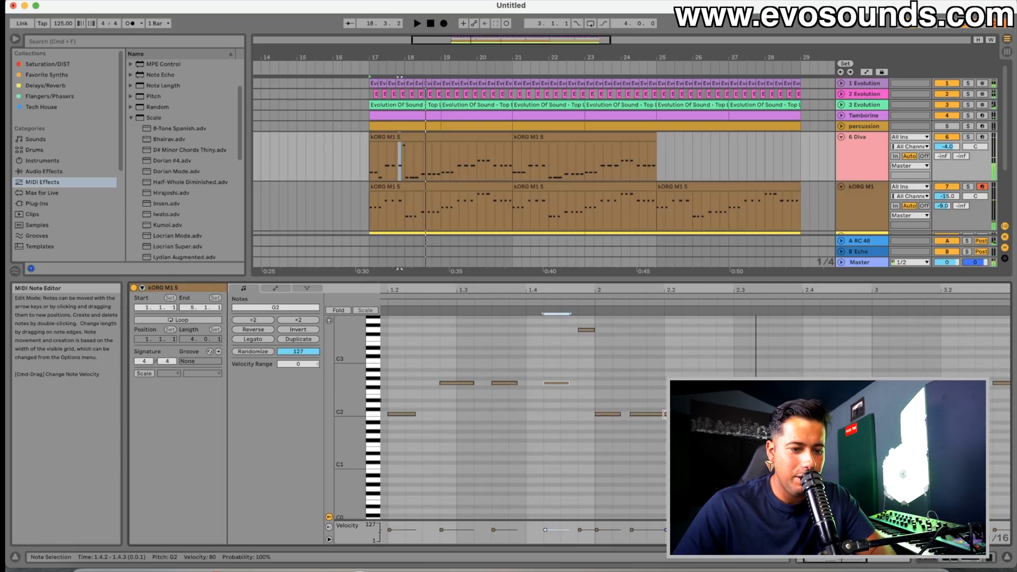
left_click_drag(665, 414, 662, 414)
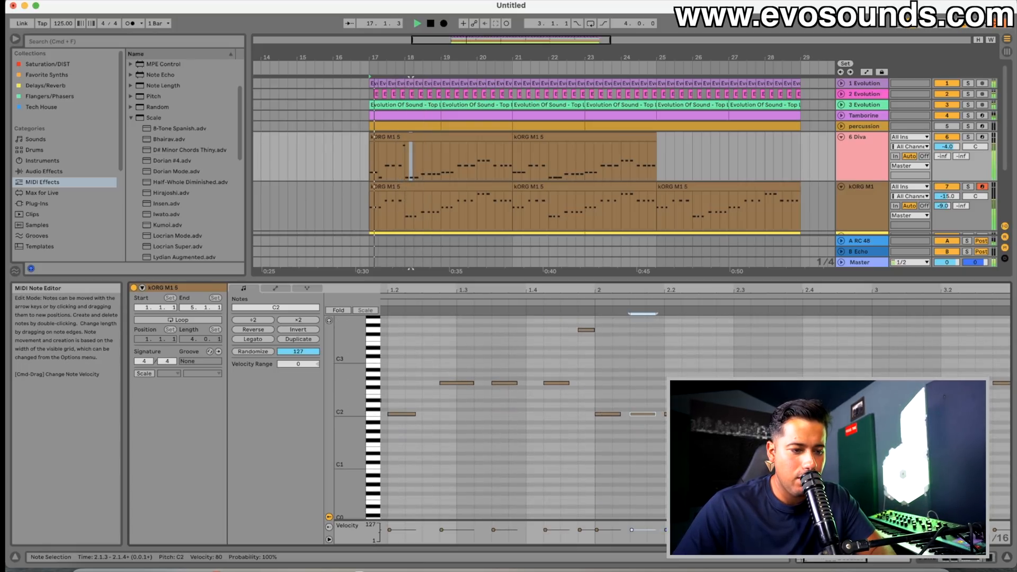
key("space")
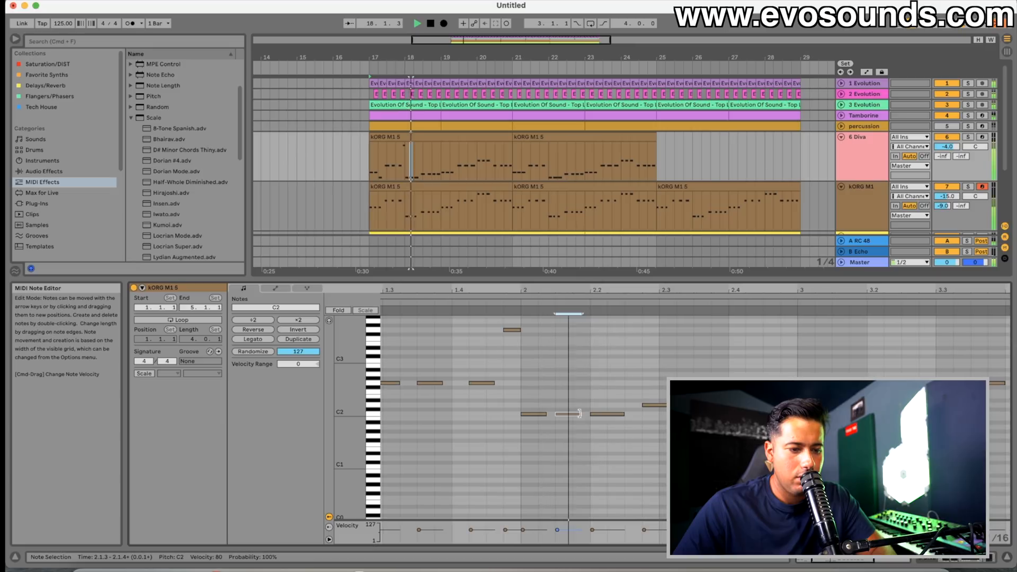
key("space")
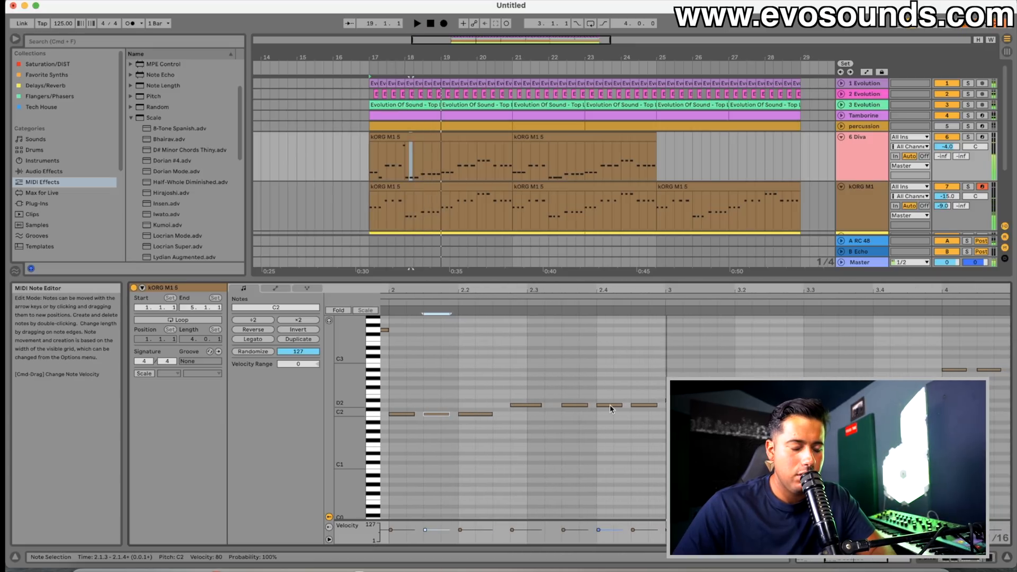
Step: Lower the D2 note at 2.4.3 to A#1 and play back the change
left_click(635, 406)
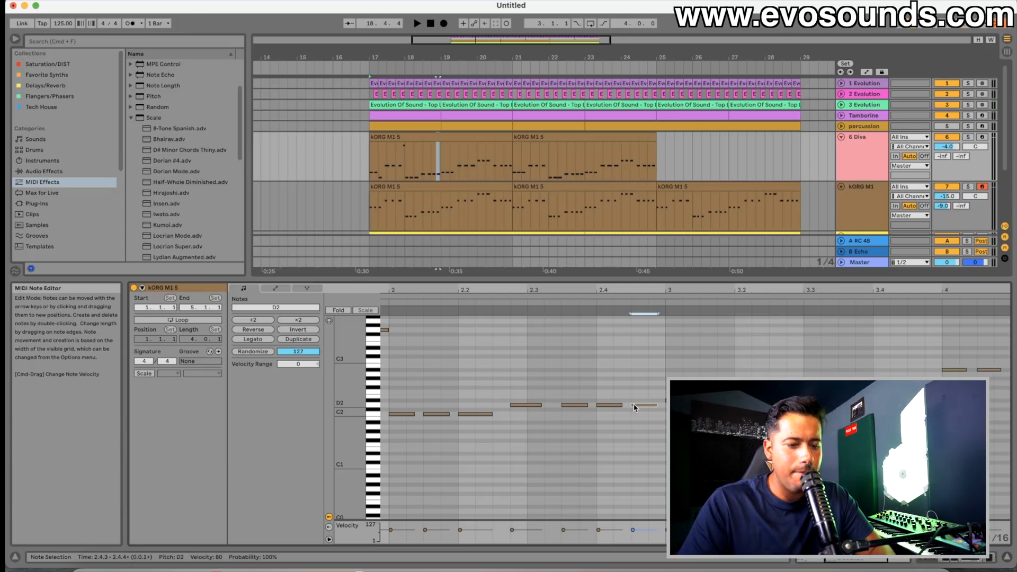
key("Down")
key("Down")
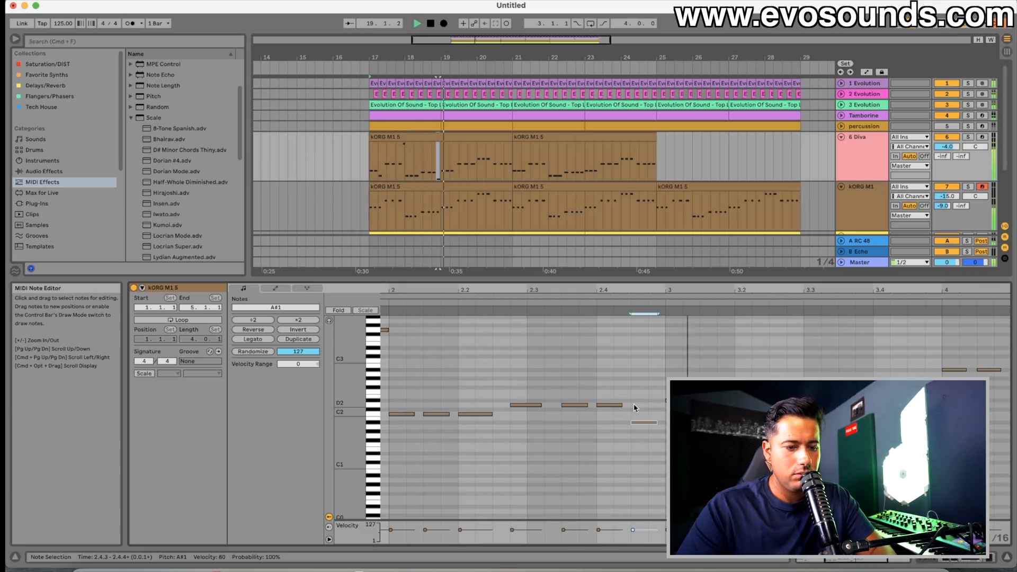
key("space")
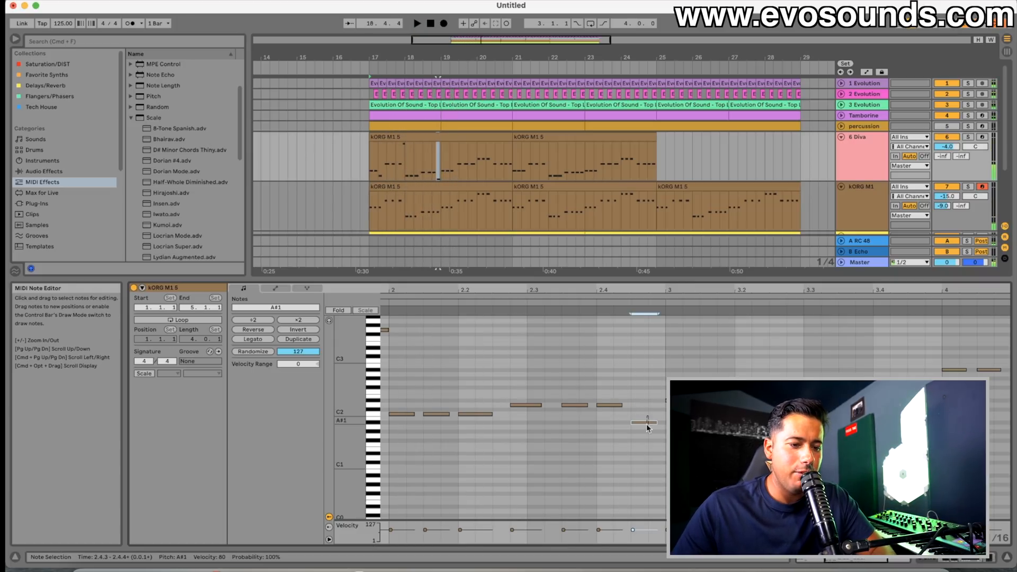
Step: Try a copy of the A#1 note at 2.4.3 on D2 and F2, and delete the copy
double_click(363, 420)
right_click(643, 435)
left_click(643, 440)
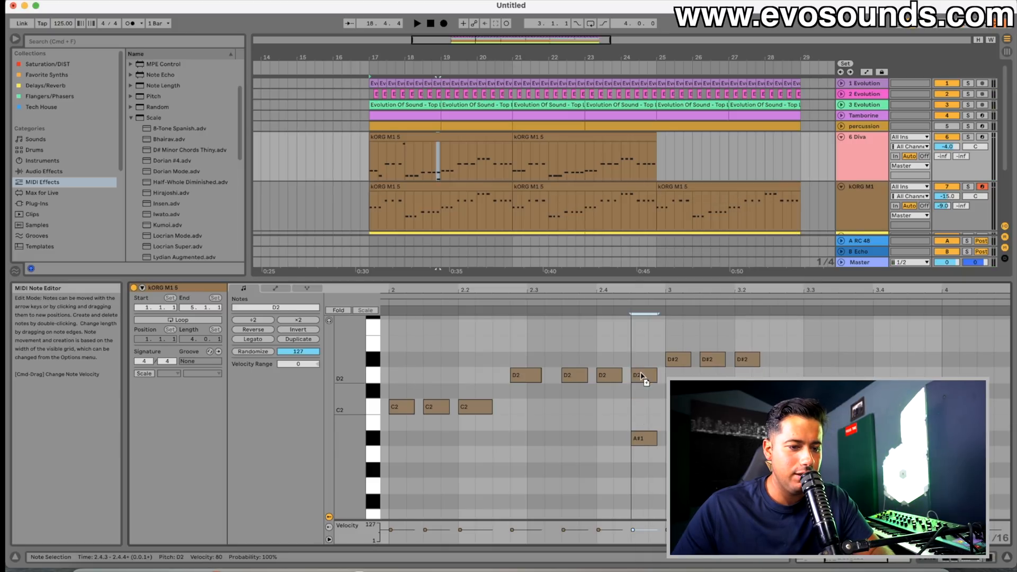
left_click_drag(642, 375, 647, 341)
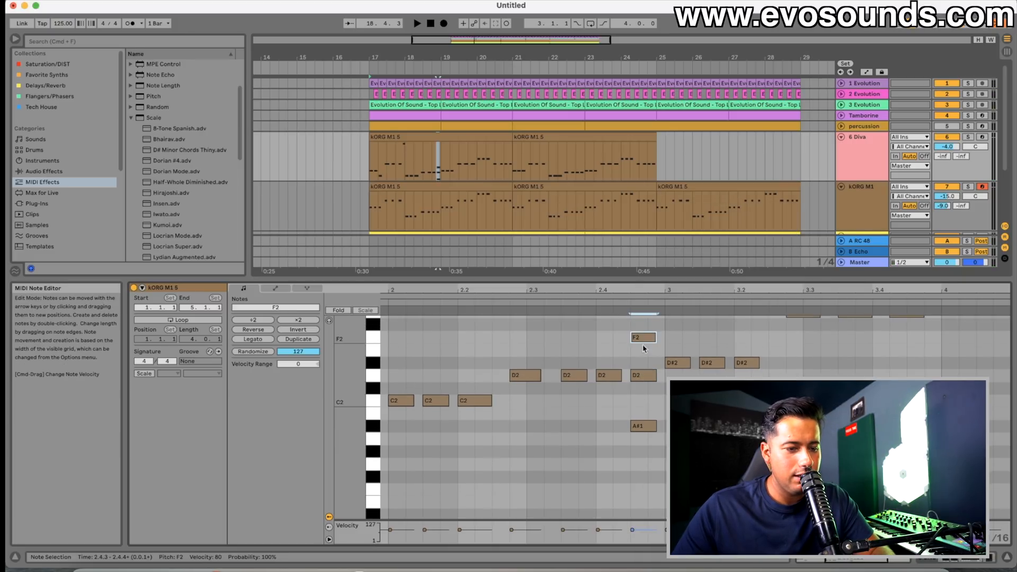
key("Delete")
Step: Play back the Diva bassline from the start and select the high G3 note at 1.4.4
key("space")
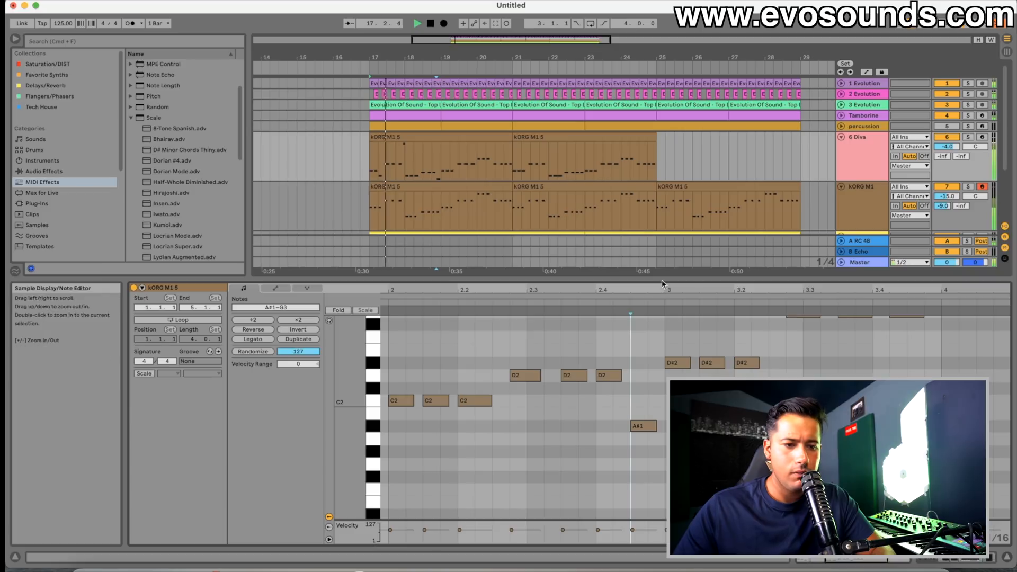
key("minus")
scroll(687, 364, "up", 3)
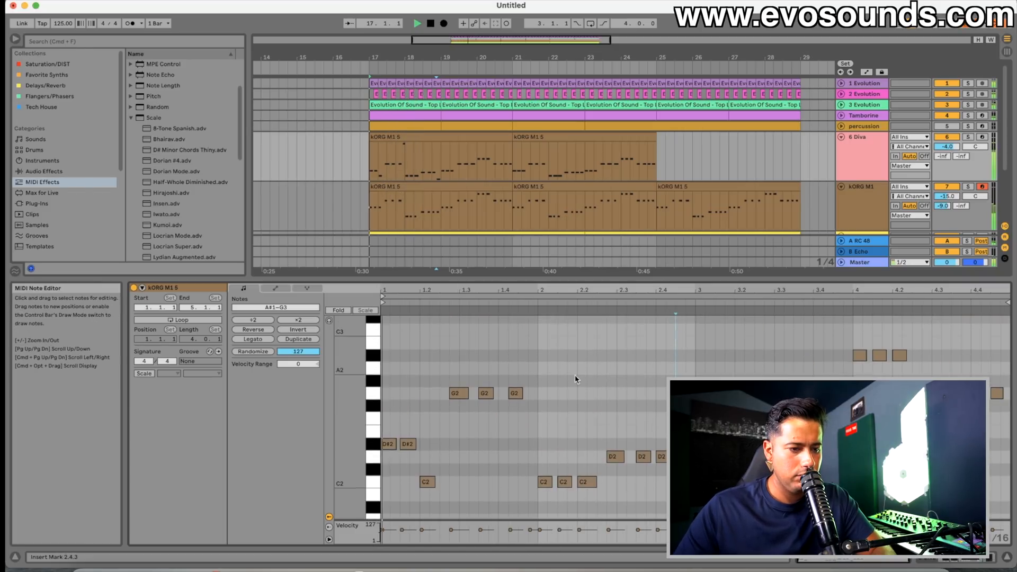
scroll(542, 378, "up", 6)
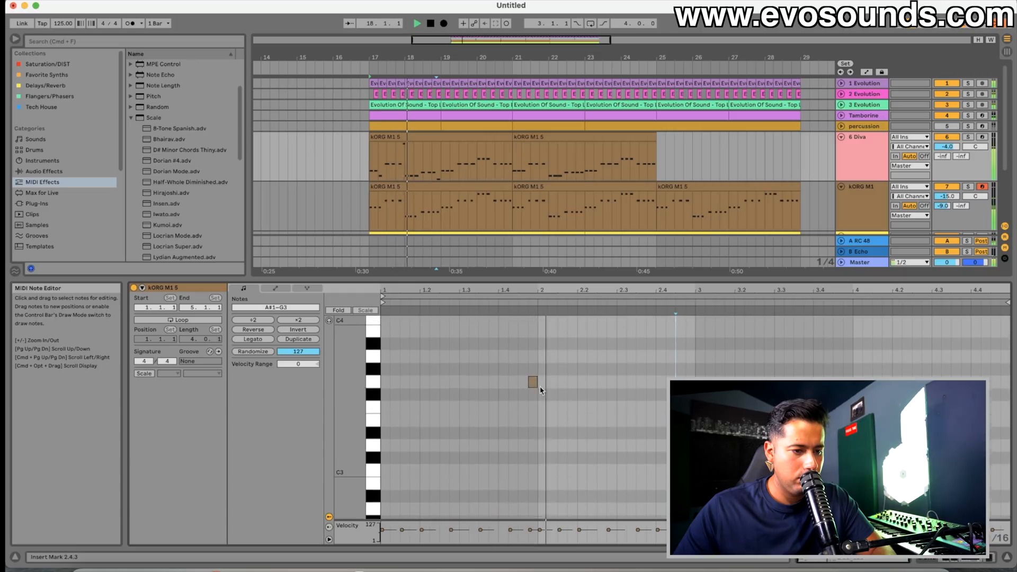
scroll(542, 380, "up", 1)
left_click(533, 391)
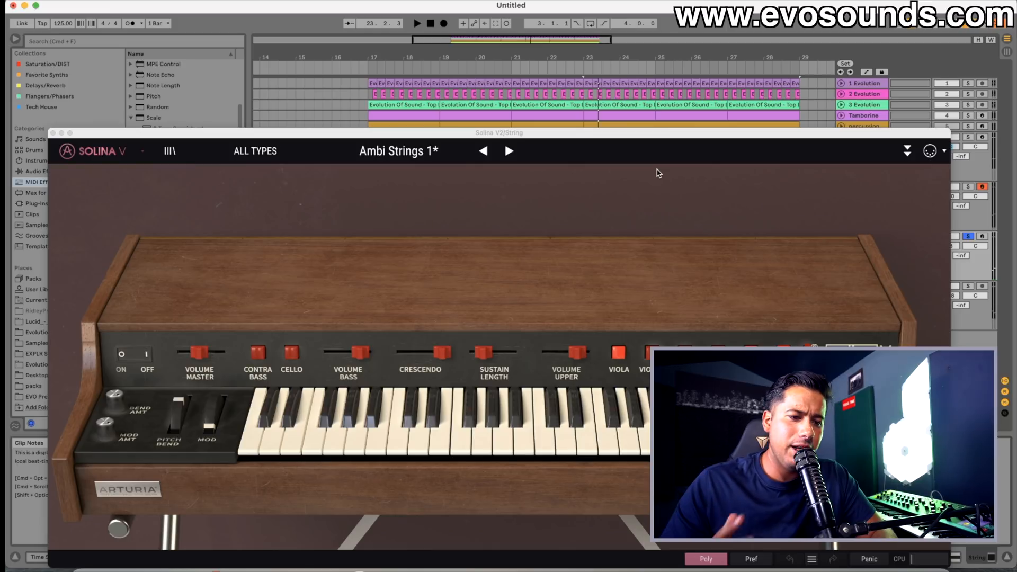
Step: Play the soloed strings, reload Solina V's Ambi Strings 1 preset, and close the plugin window
key("space")
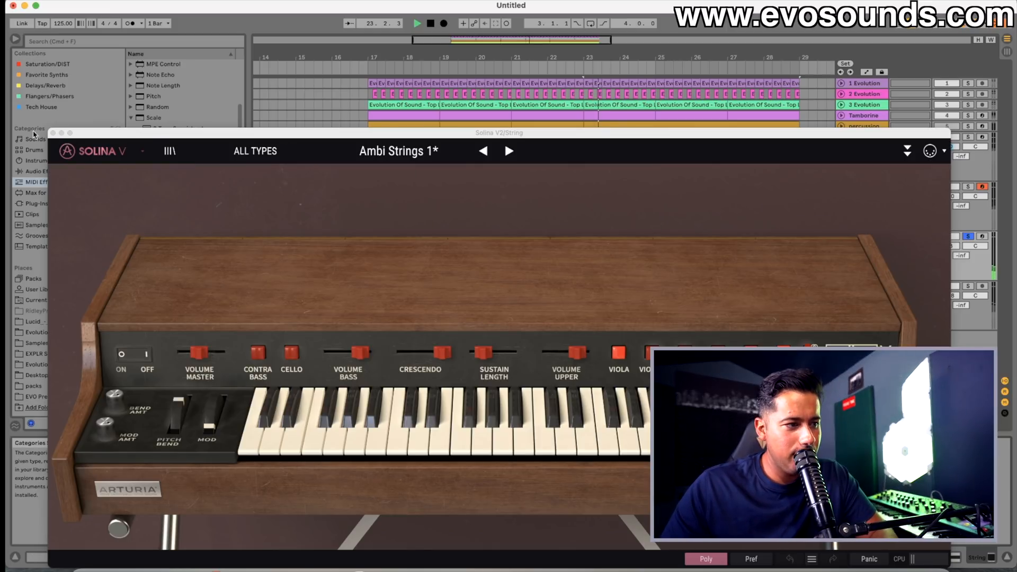
left_click_drag(59, 136, 48, 78)
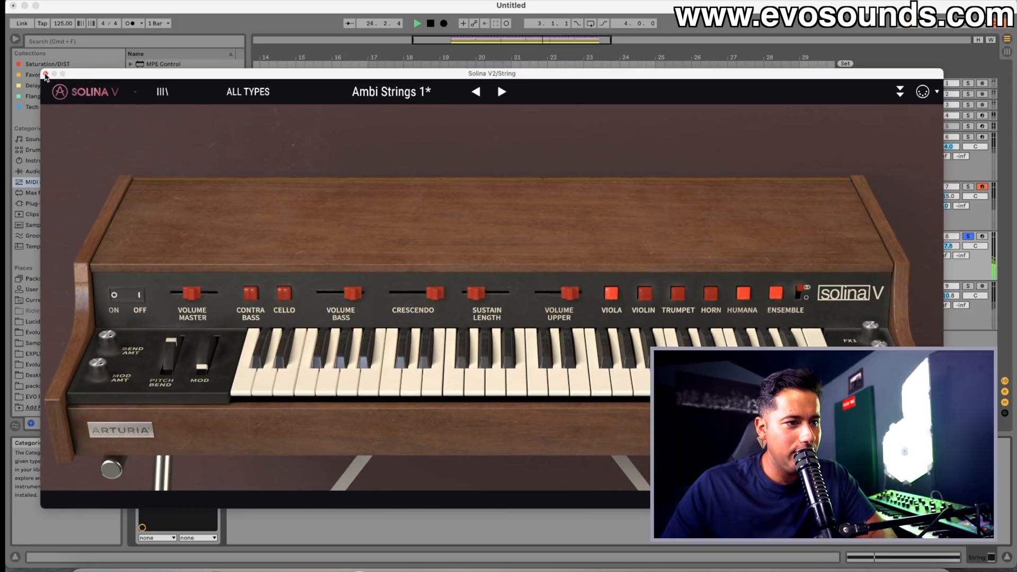
left_click(502, 91)
left_click(476, 91)
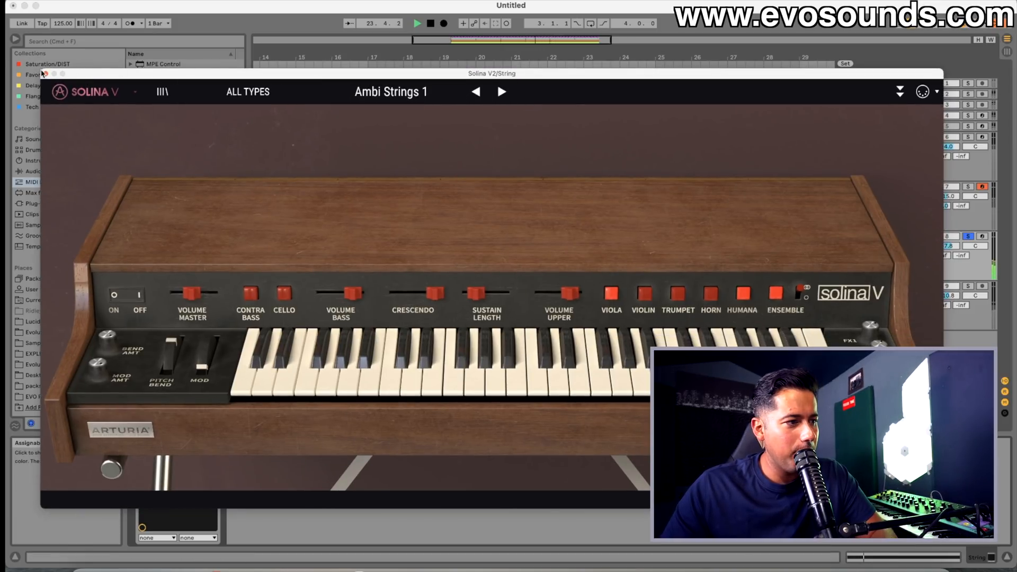
left_click(26, 75)
left_click(45, 73)
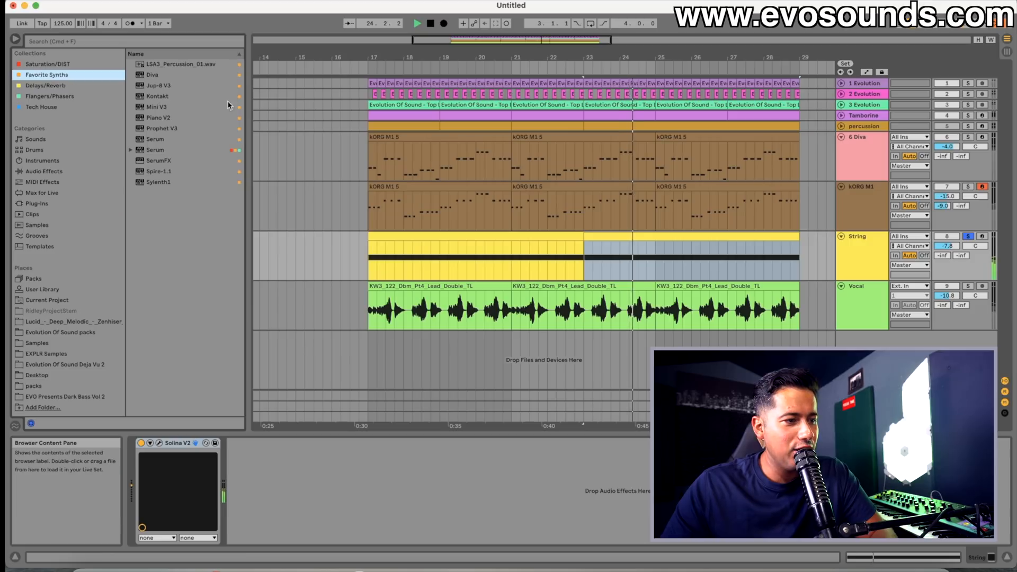
Step: Unsolo the String track and play the full arrangement from its first clip at bar 17
right_click(967, 237)
key("Escape")
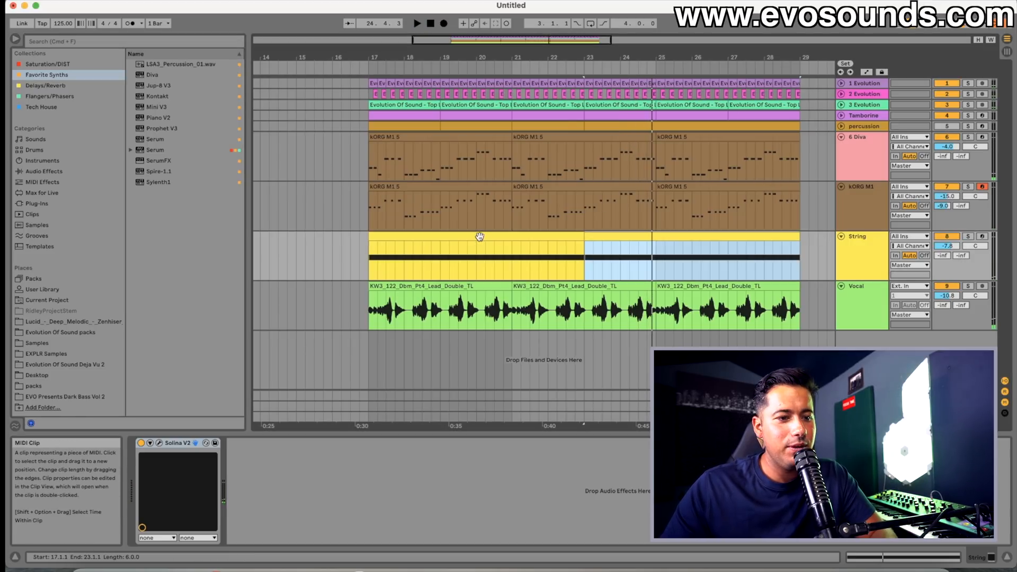
left_click(480, 237)
key("space")
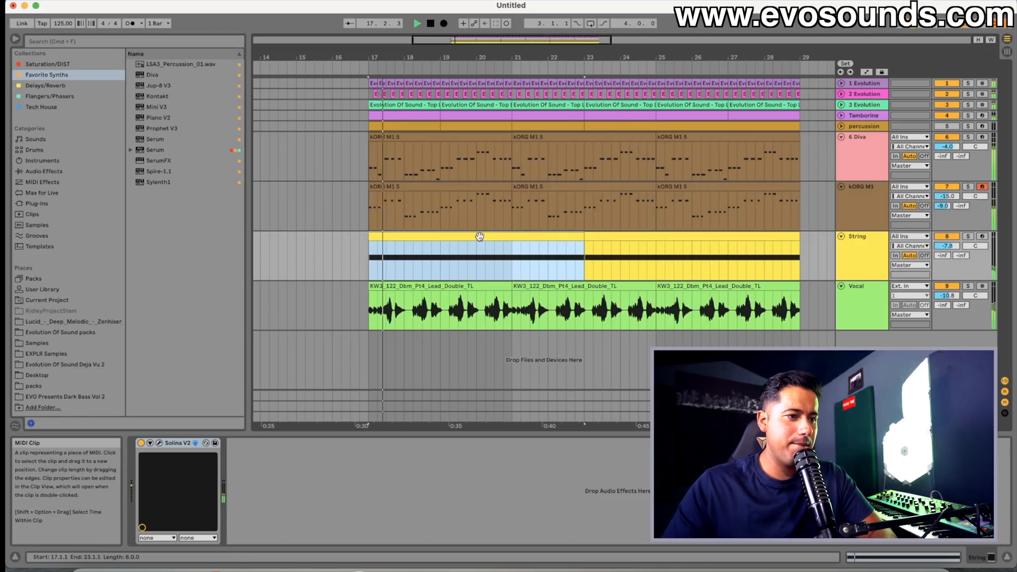
Step: Examine the notes of the first Diva bassline clip while the arrangement plays
left_click(397, 137)
double_click(397, 137)
scroll(498, 383, "down", 3)
scroll(514, 424, "up", 1)
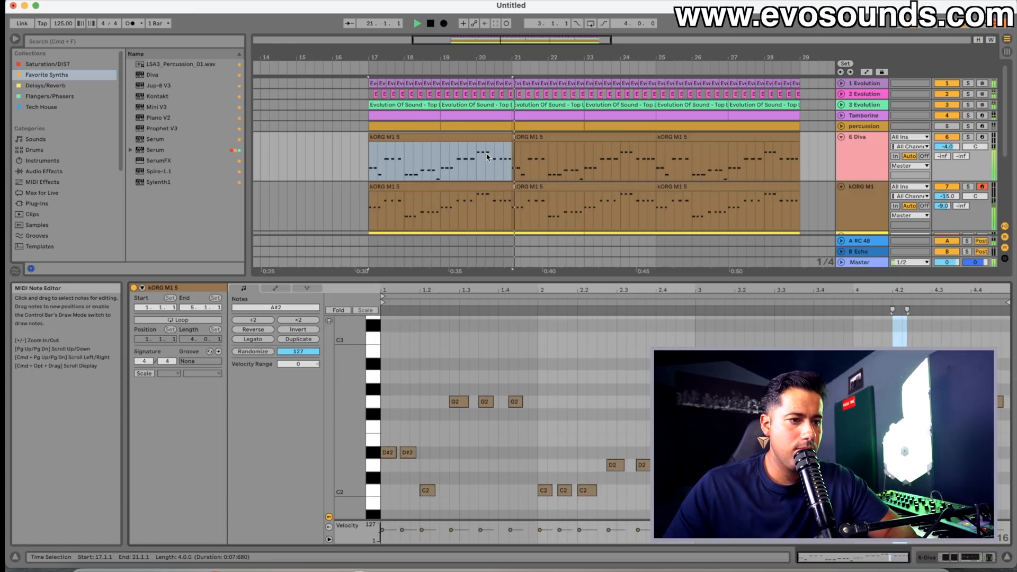
left_click(497, 139)
key("Right")
key("Right")
left_click(497, 139)
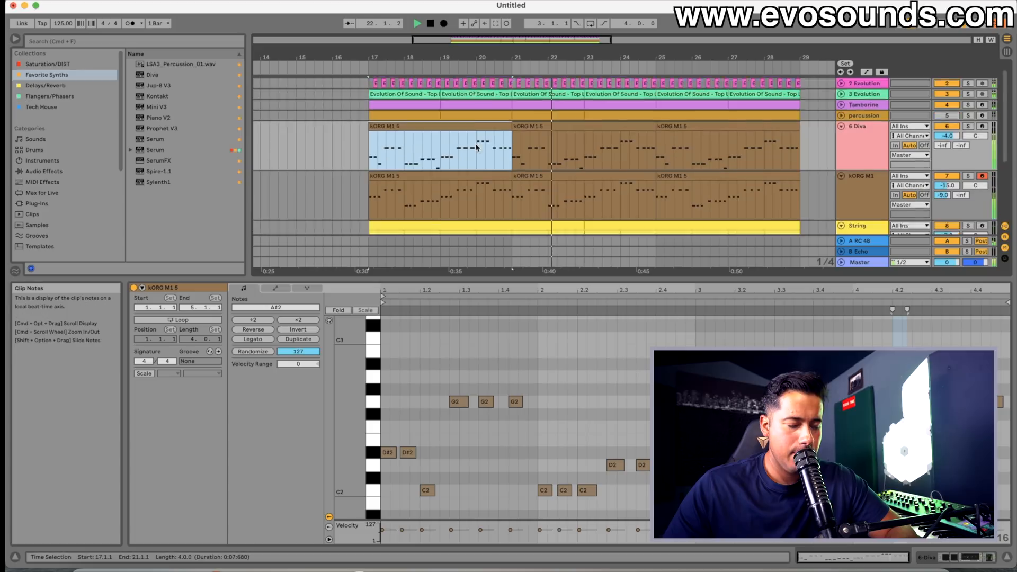
scroll(524, 159, "down", 1)
scroll(549, 156, "up", 1)
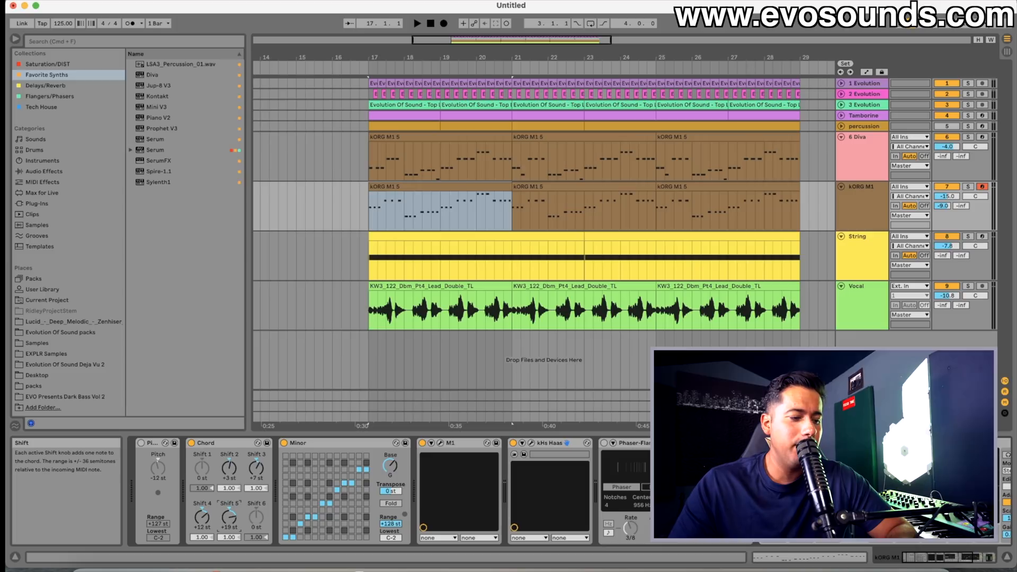
Step: Solo the Korg M1 track, set the Chord effect's Shift 1 to -12 st, and play the chords
key("space")
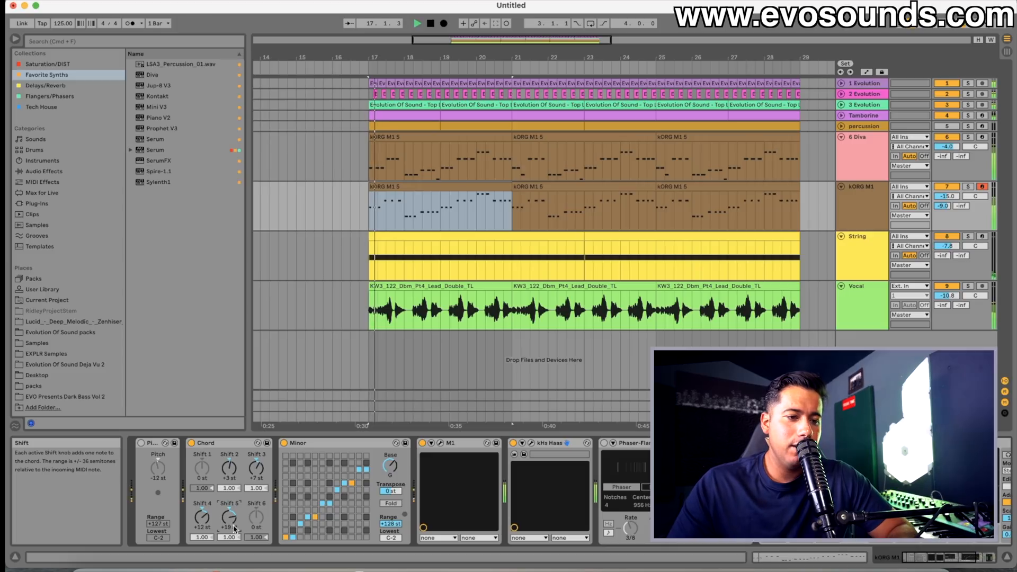
left_click(968, 187)
left_click_drag(201, 468, 202, 477)
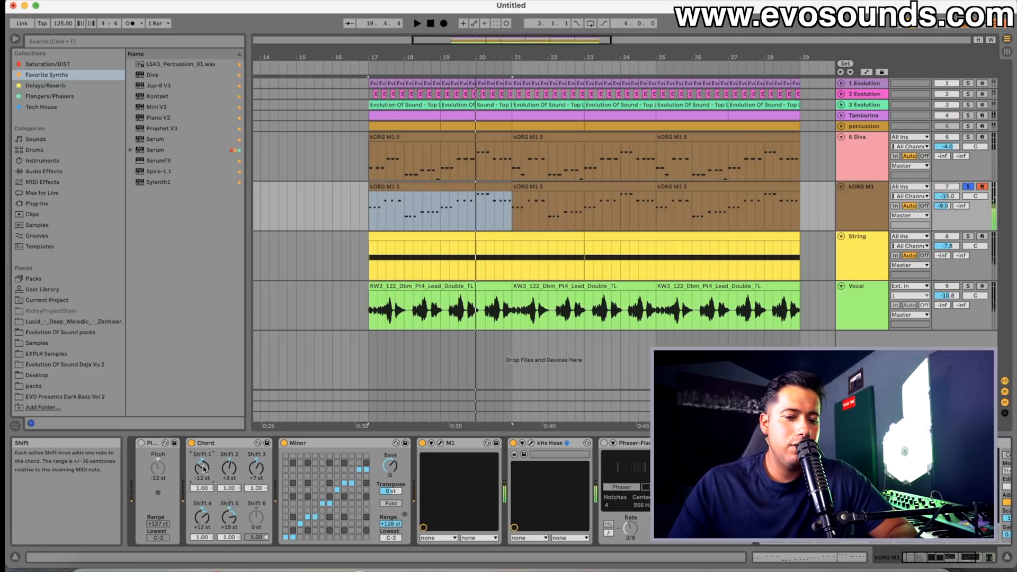
key("space")
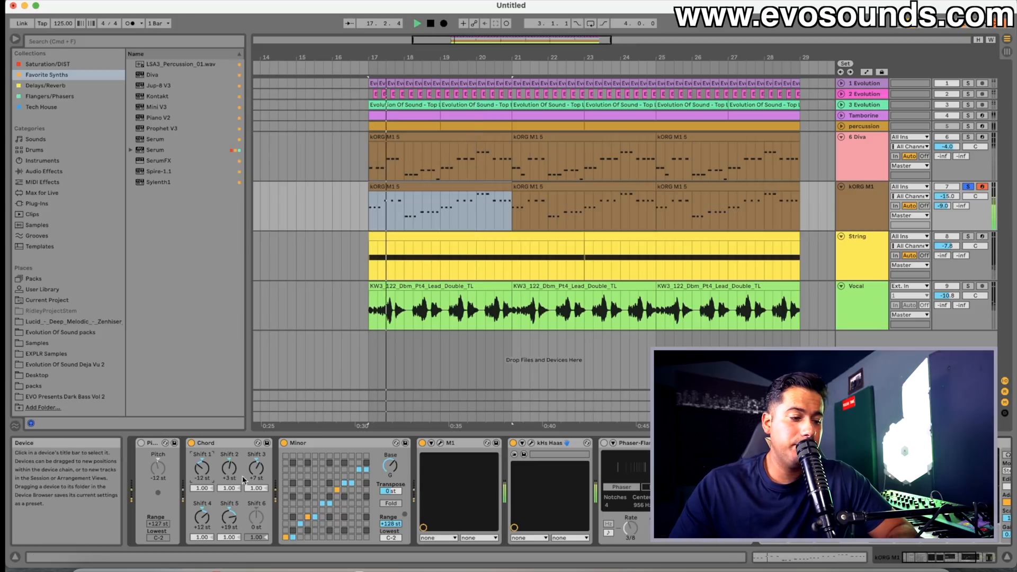
Step: Audition the chords with the Diva bass soloed too, clear both solos, mute the Vocal track, and play the mix
left_click(968, 137)
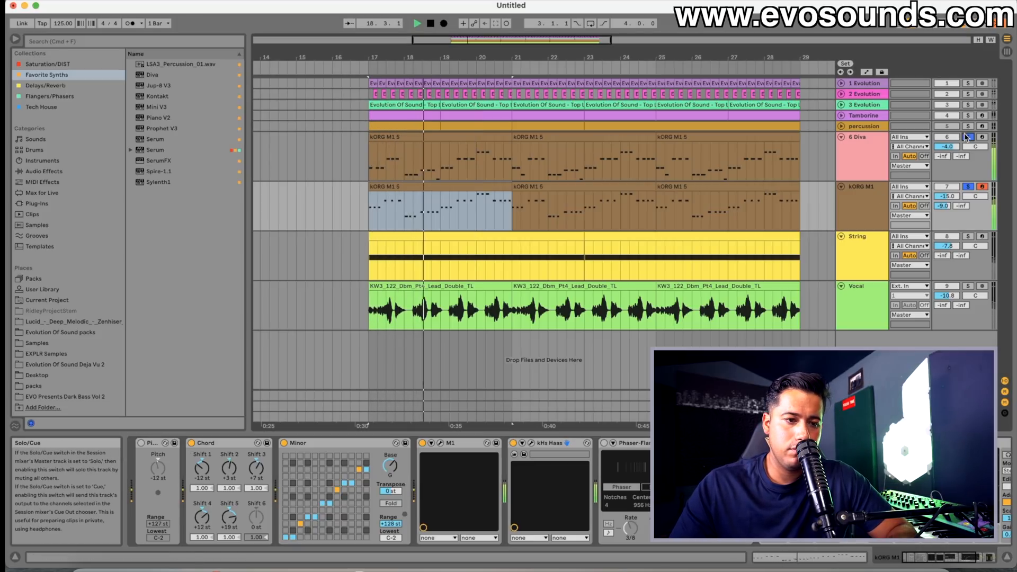
key("space")
left_click(968, 286)
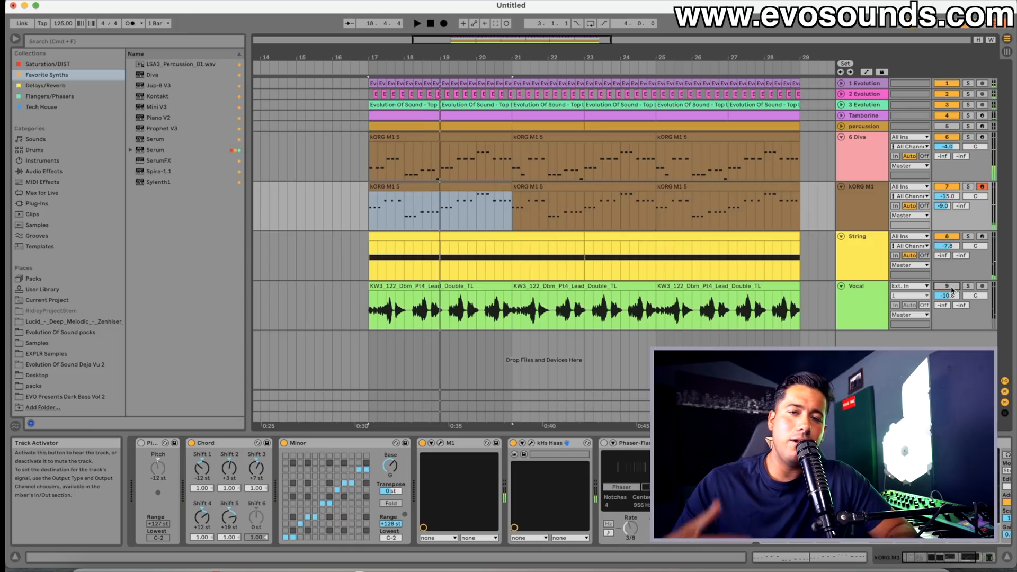
key("space")
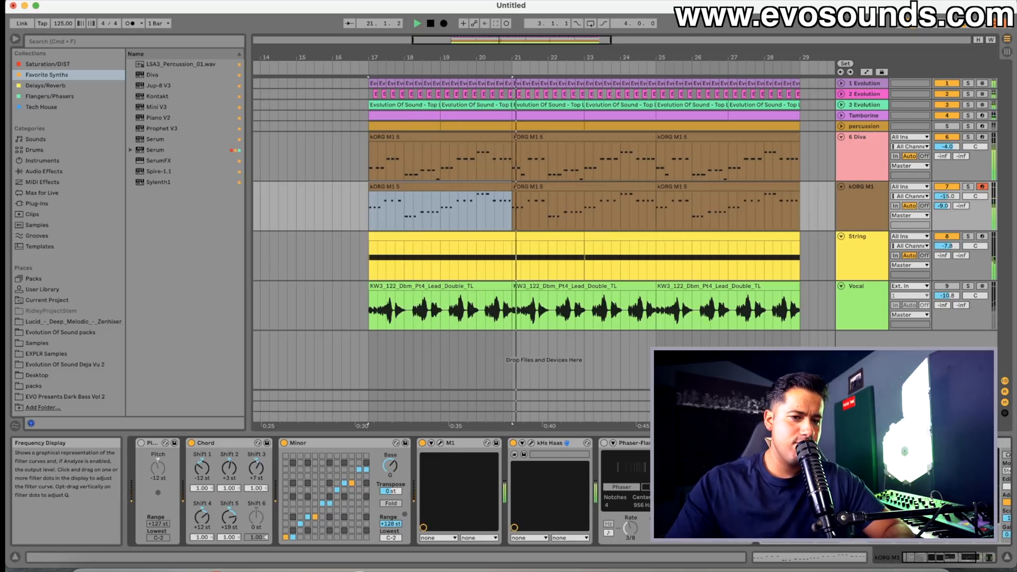
Step: Find EQ Eight among the audio effects and add it after Solina V on the String track
left_click(877, 268)
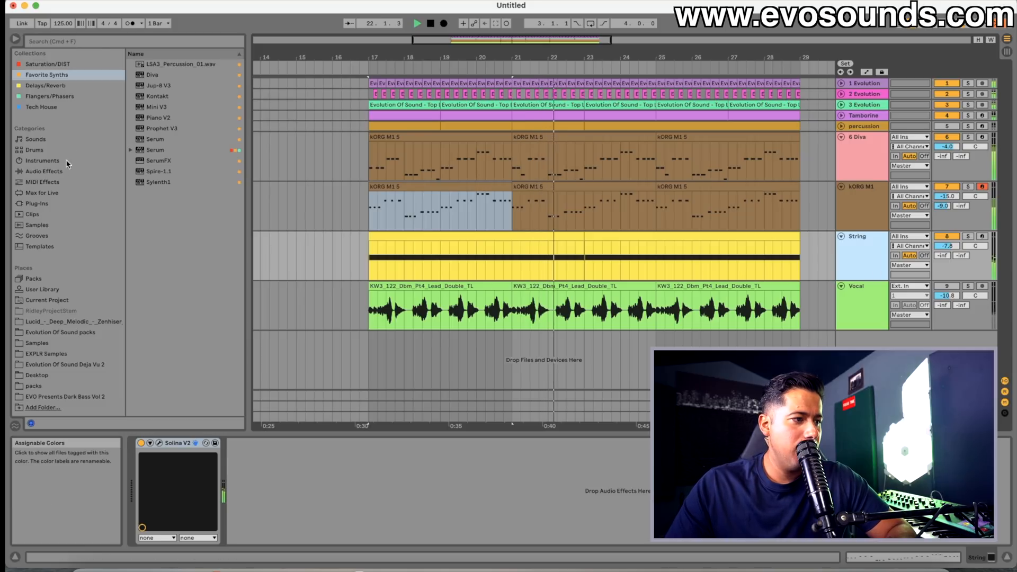
left_click(45, 171)
left_click(172, 43)
type("EQ")
key("Down")
key("Down")
key("Down")
key("Down")
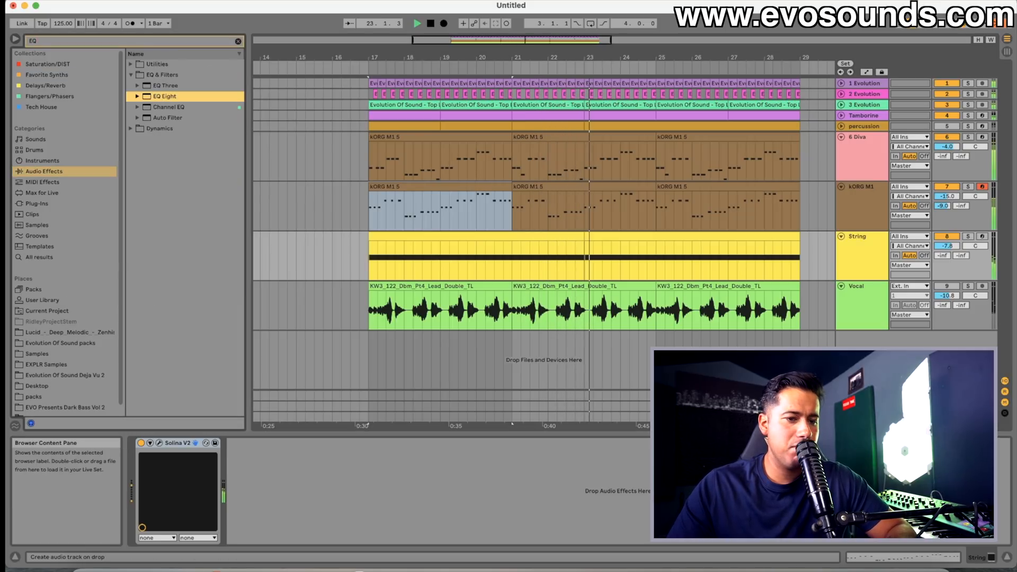
key("Return")
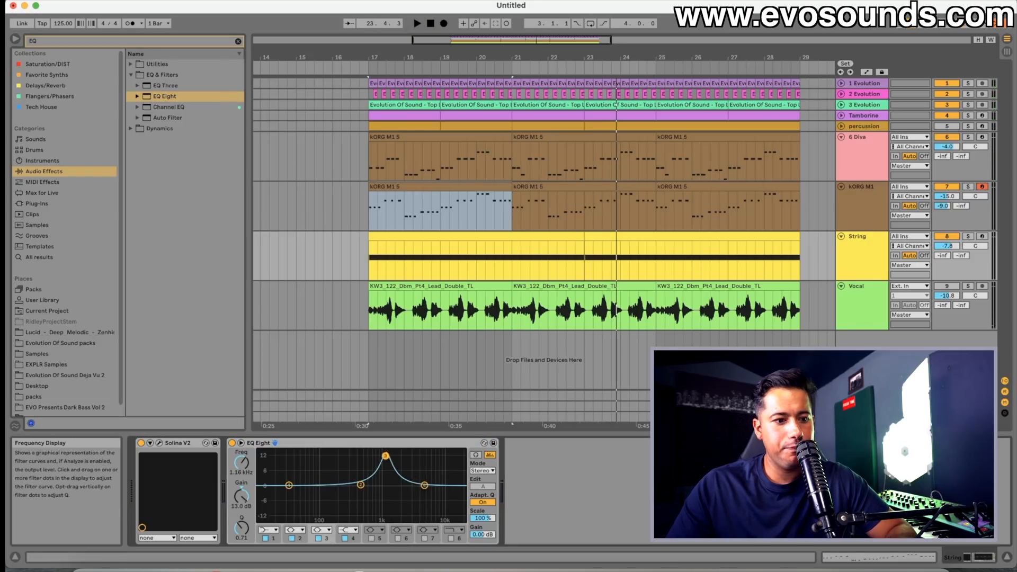
Step: Sweep a boosted EQ Eight band on the strings, and cut it by 6.32 dB at 791 Hz
key("space")
left_click_drag(387, 479, 377, 452)
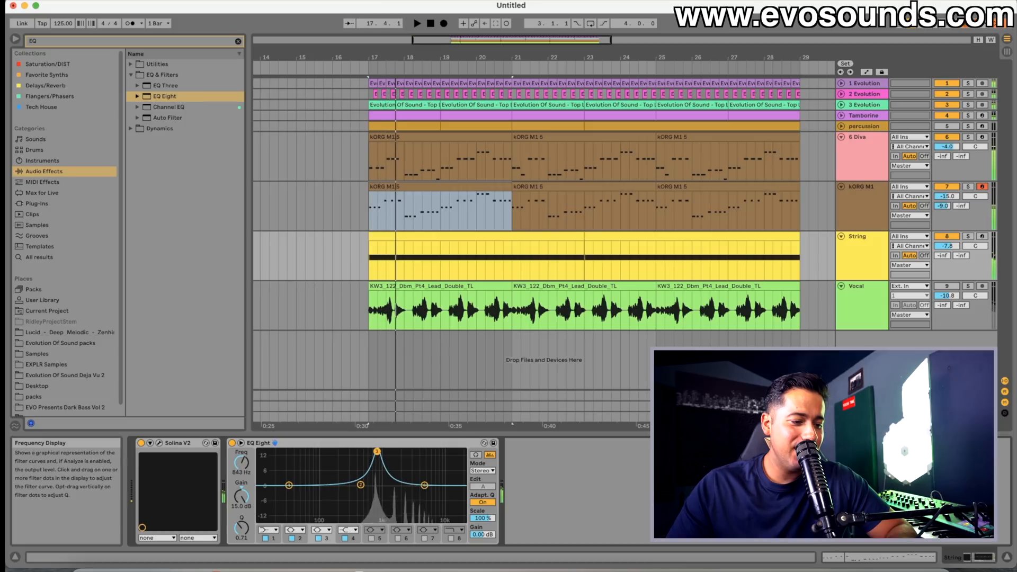
left_click_drag(376, 499, 374, 502)
key("space")
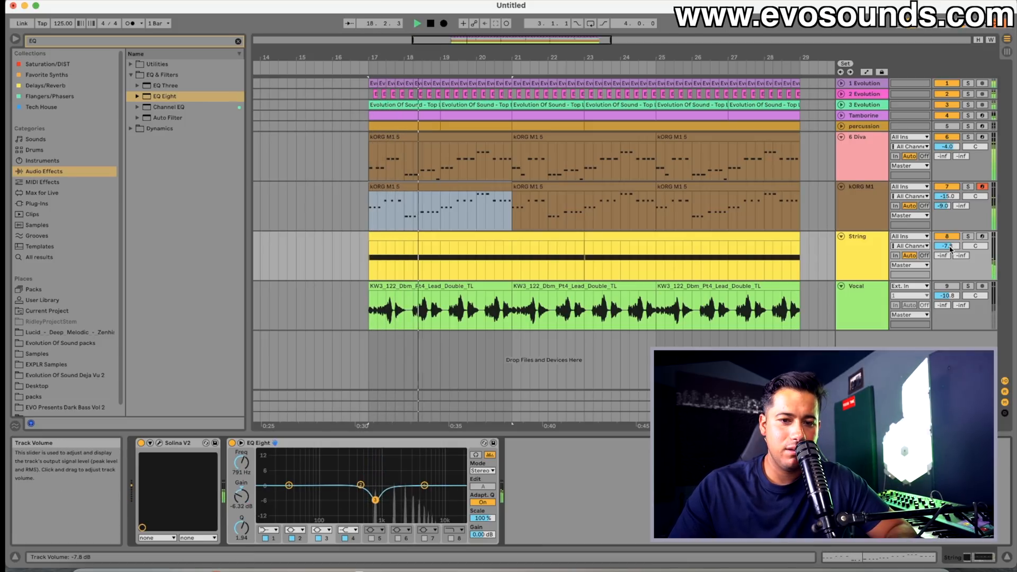
Step: Lower the String track to -10.5 dB, unmute the Vocal track at -6.1 dB, and show the vocal's effects
left_click(738, 285)
left_click_drag(948, 296, 947, 291)
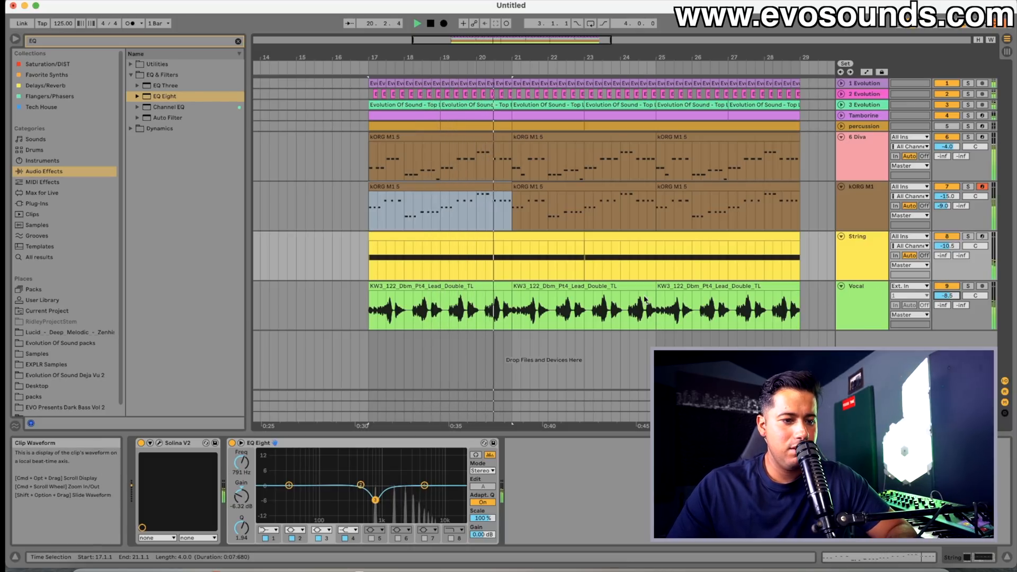
left_click(537, 286)
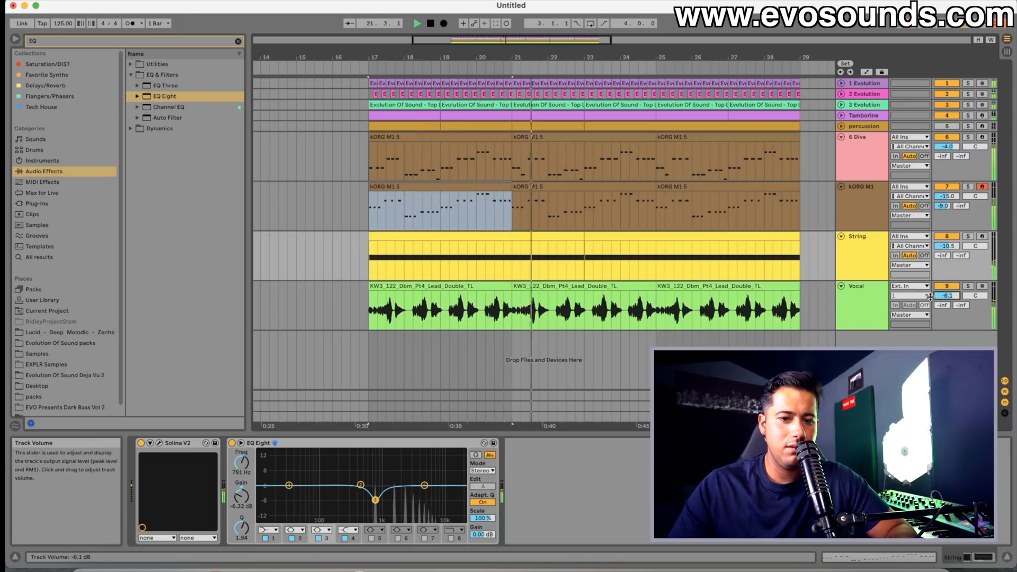
left_click(866, 296)
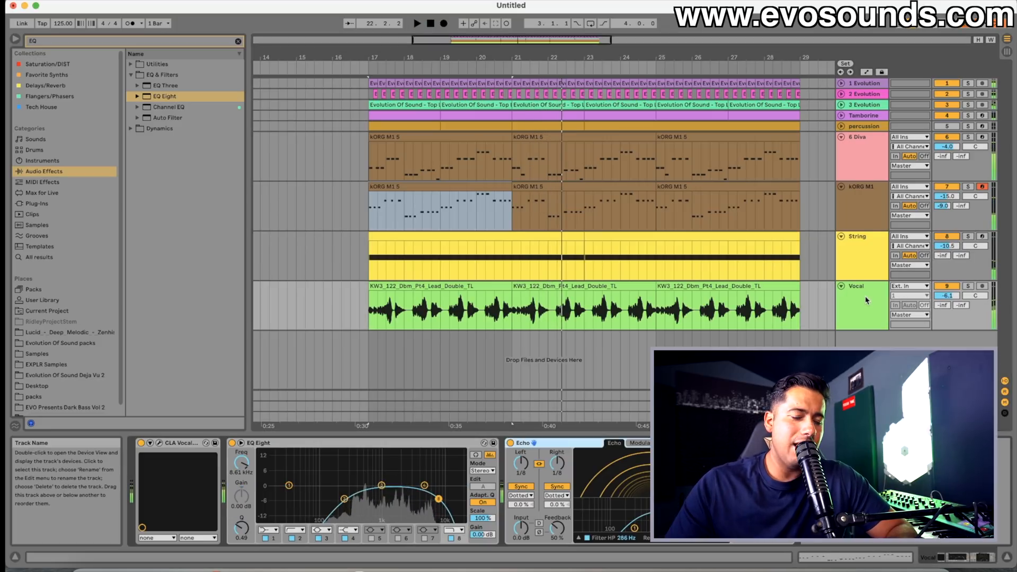
Step: Enable Phaser-Flanger on the soloed Korg M1 track, audition its Dry/Wet at 85%, and set it to 0%
left_click(877, 190)
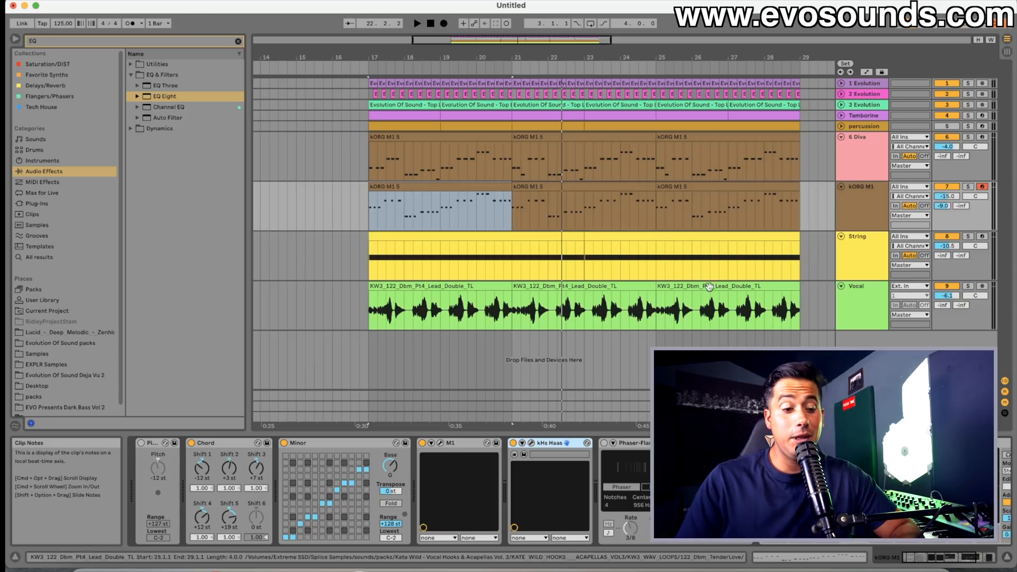
left_click(605, 444)
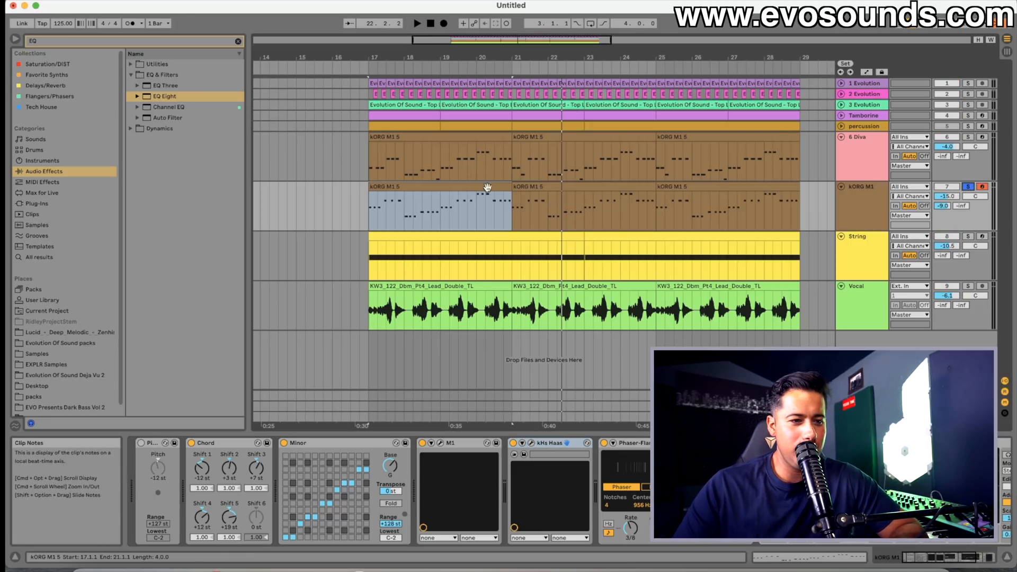
left_click(968, 187)
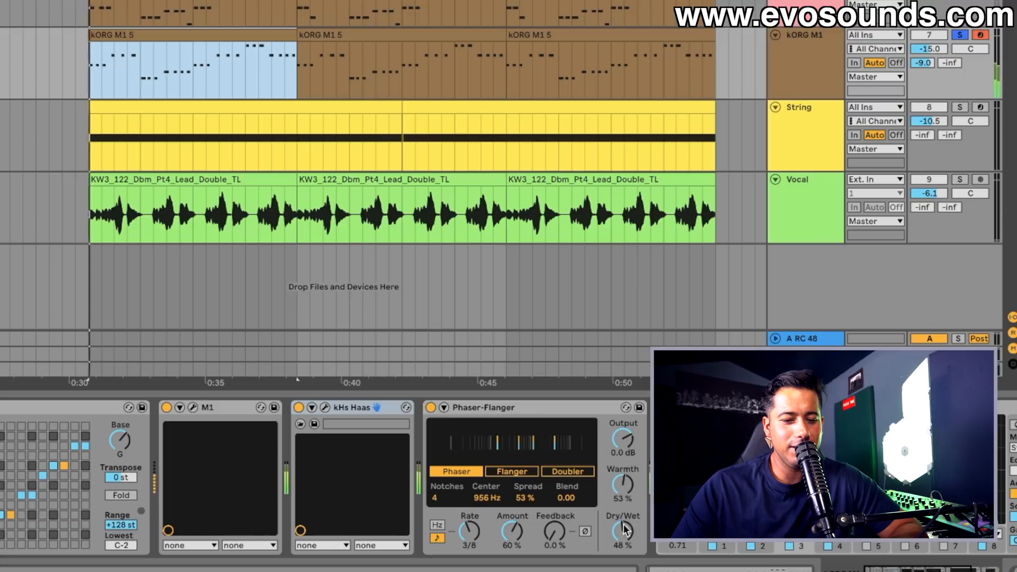
left_click_drag(624, 530, 624, 498)
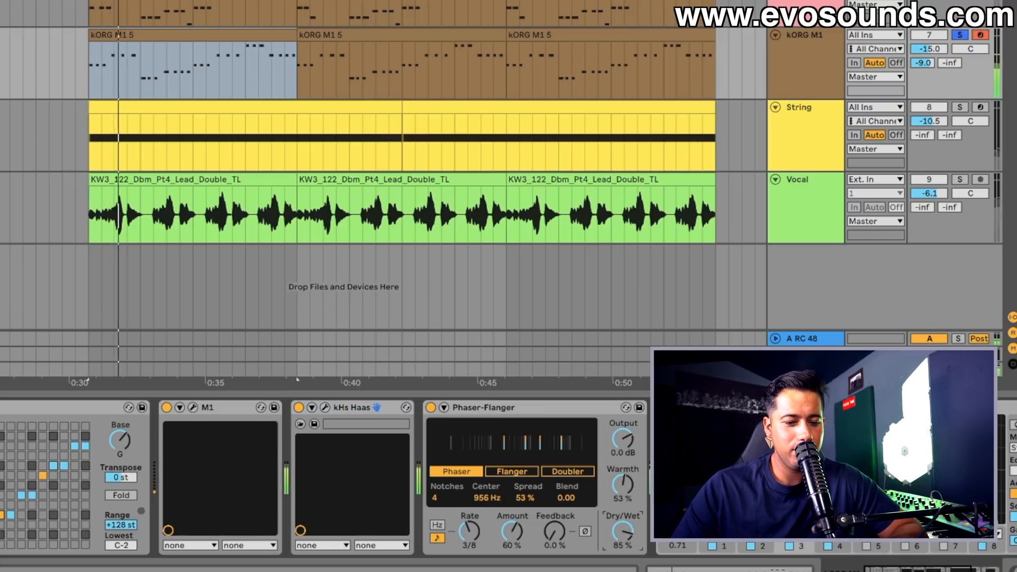
mouse_move(623, 530)
left_mouse_down()
mouse_move(624, 569)
mouse_move(625, 531)
left_mouse_up()
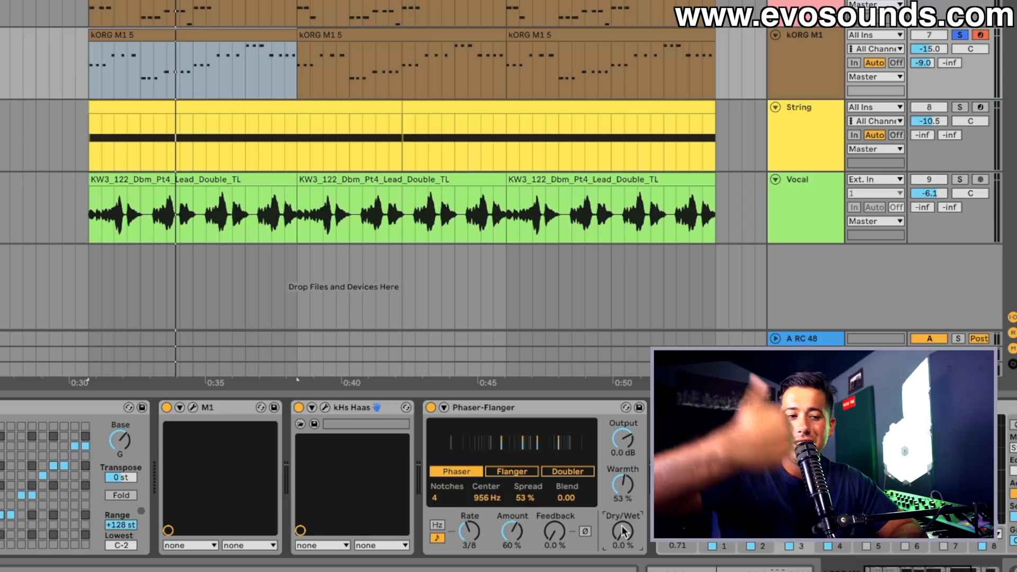
Step: Lower the velocities of the second, third and fifth notes in the first Korg M1 clip, and play it back
double_click(162, 35)
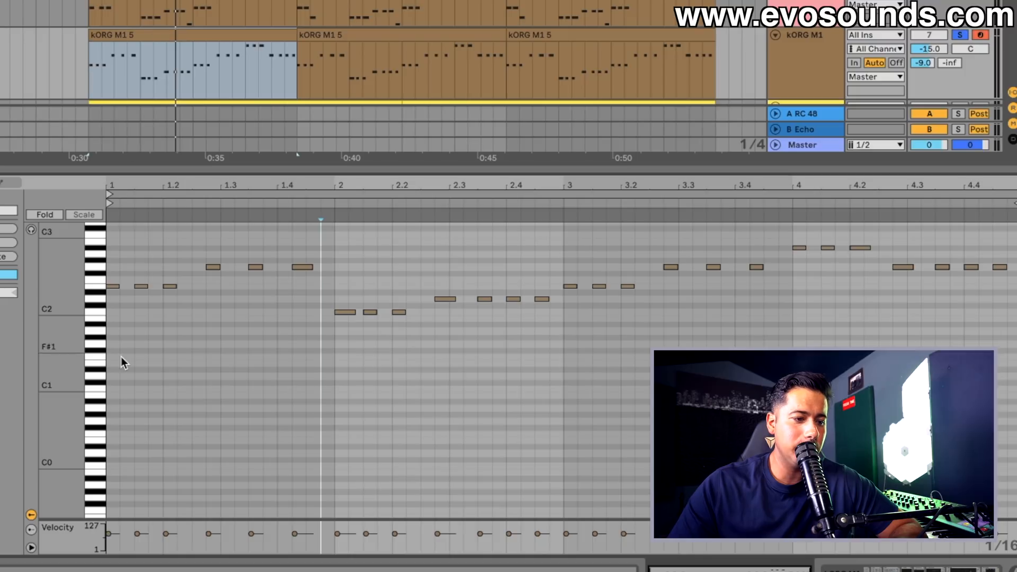
left_click_drag(138, 534, 166, 537)
key("space")
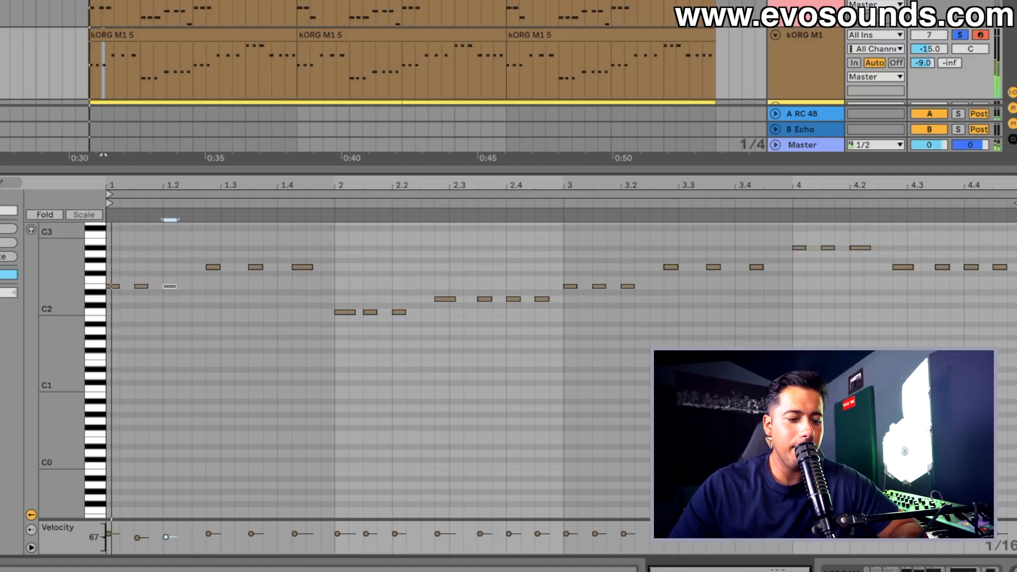
left_click(251, 533)
left_click_drag(251, 533, 295, 535)
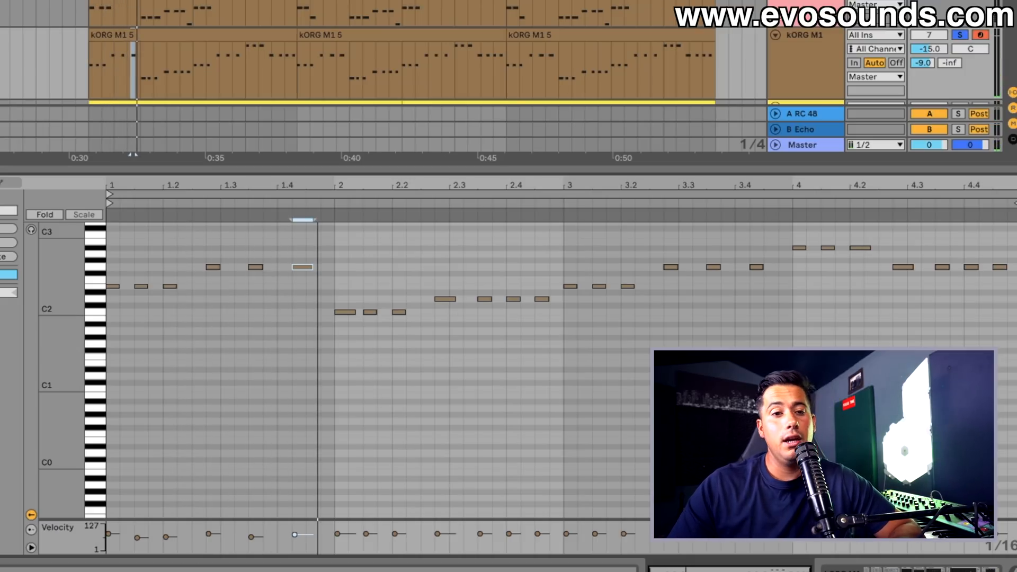
Step: Open the Korg M1 instrument, load the piano preset K01 29 M1HouseSplit, and play it
key("shift+Tab")
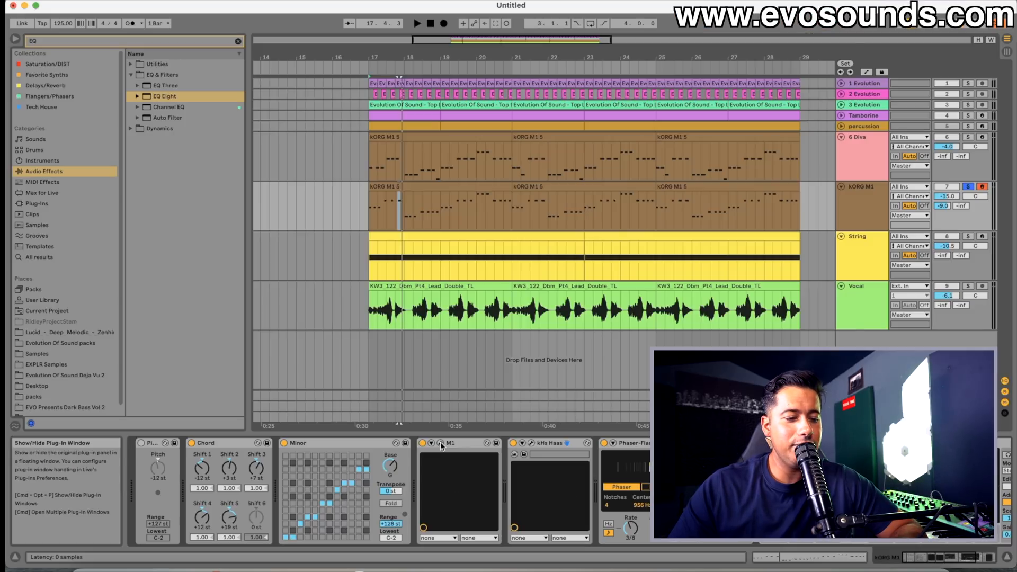
left_click(440, 445)
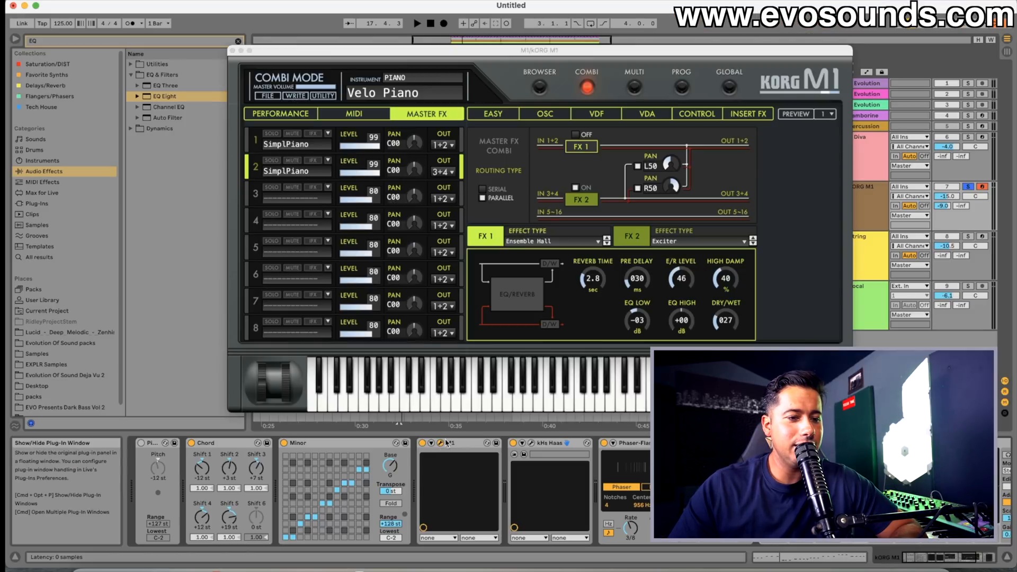
left_click(540, 88)
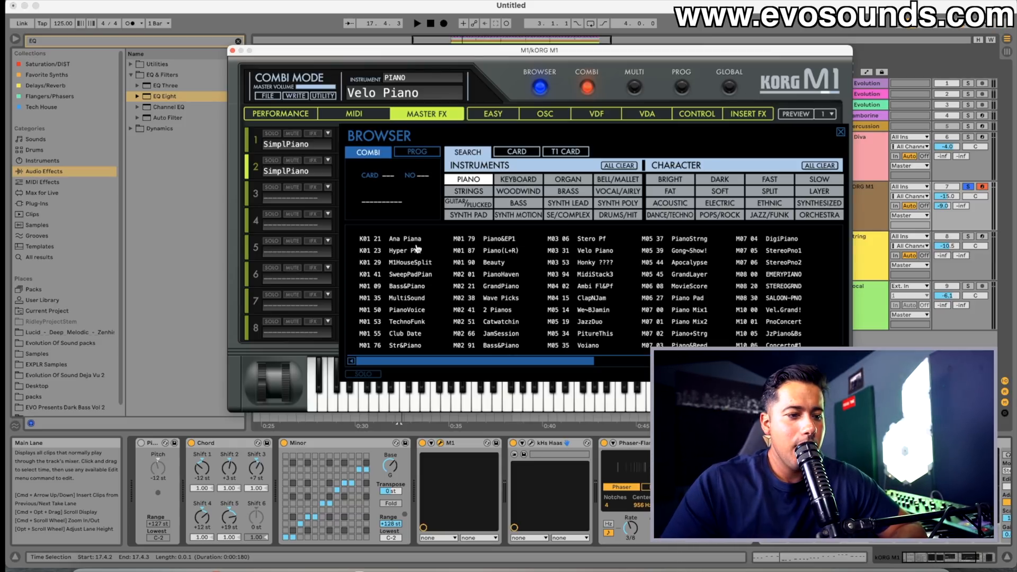
double_click(403, 263)
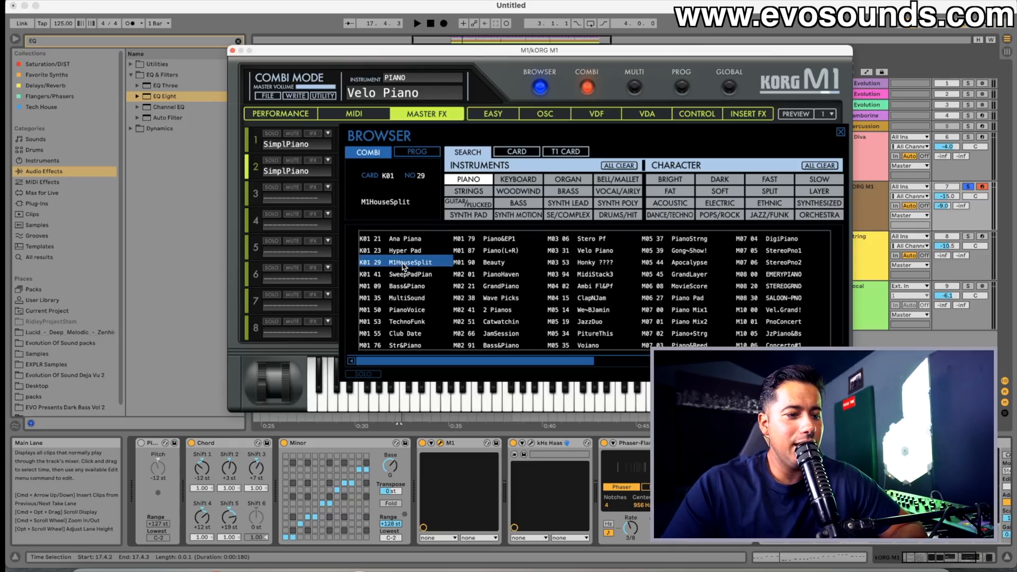
key("space")
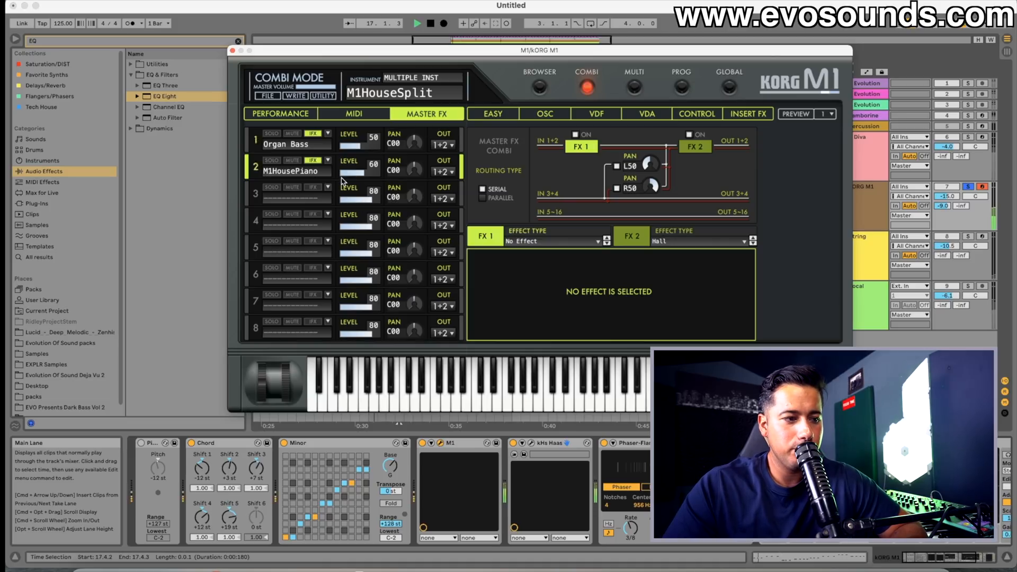
Step: Set the Organ Bass level to 00 and extend M1HousePiano's key zone down to C -1
left_click(254, 141)
left_click(251, 164)
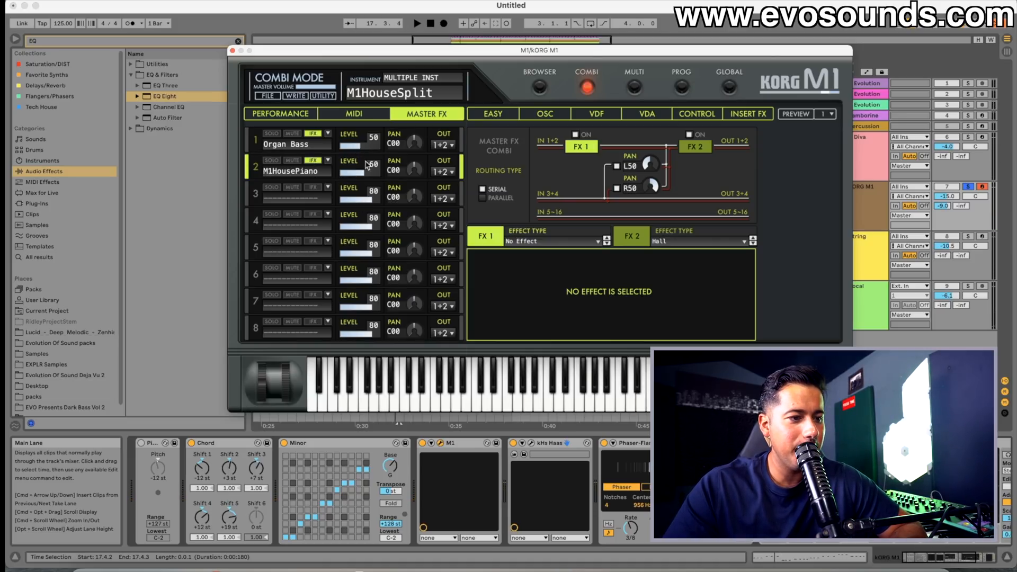
left_click(375, 117)
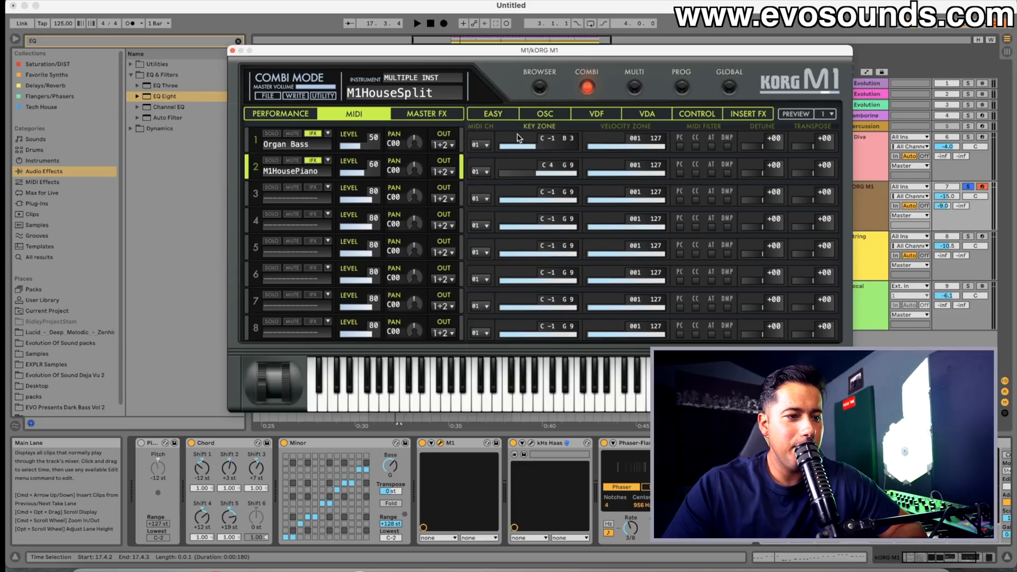
left_click_drag(541, 173, 531, 211)
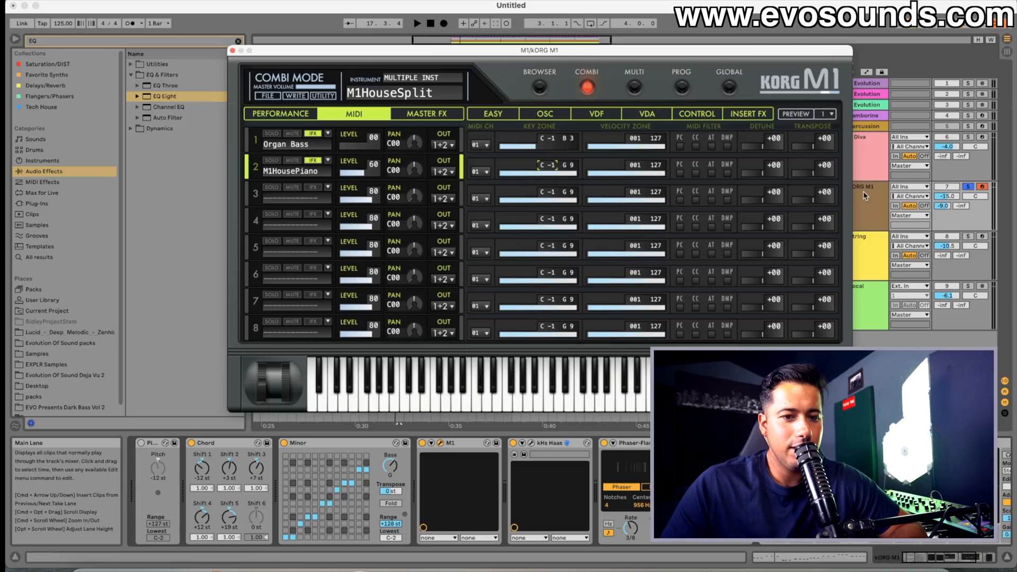
Step: Audition the piano with Phaser-Flanger switched off, and raise the Korg M1 track's volume to -0.3 dB
key("space")
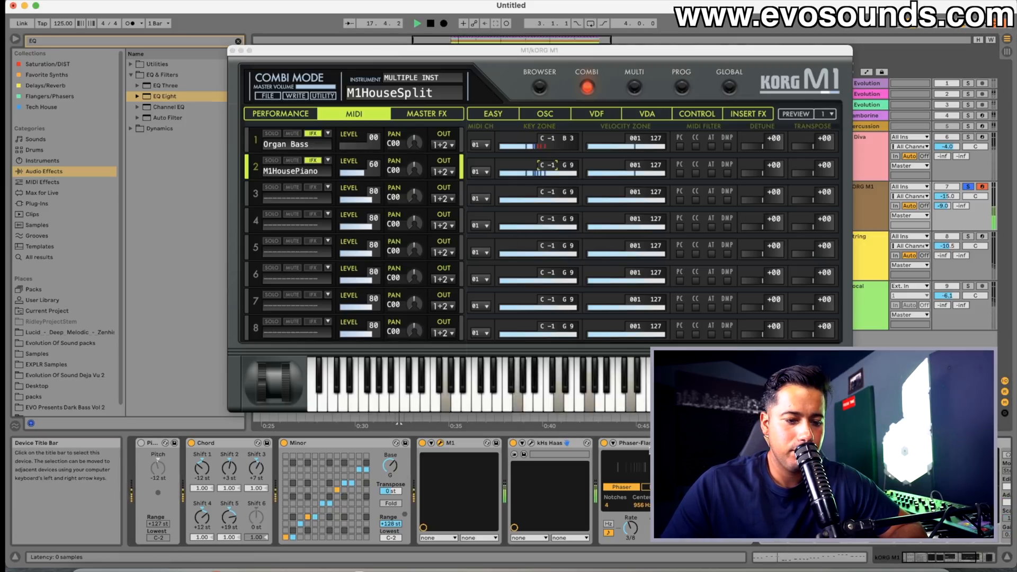
key("space")
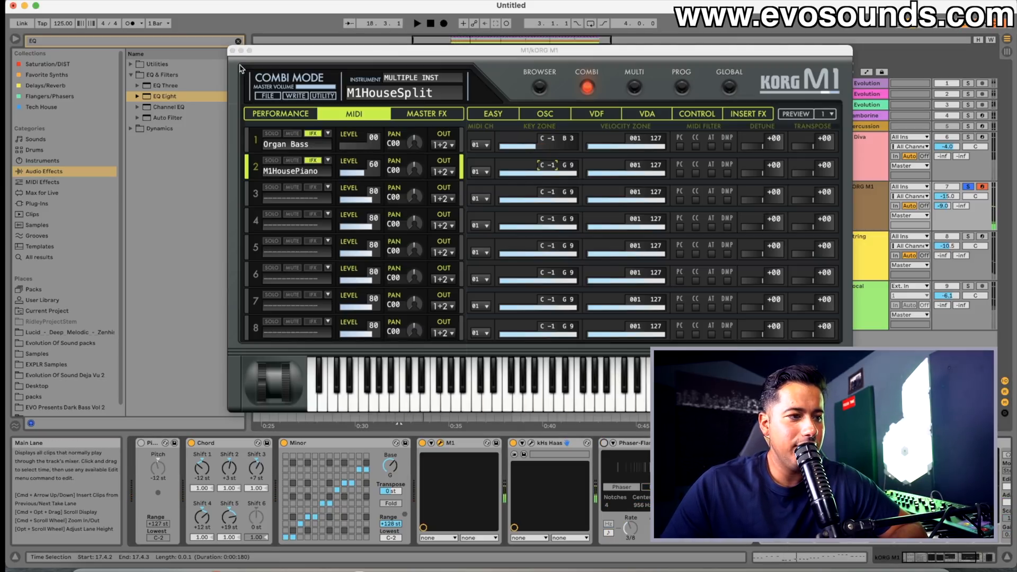
left_click(256, 90)
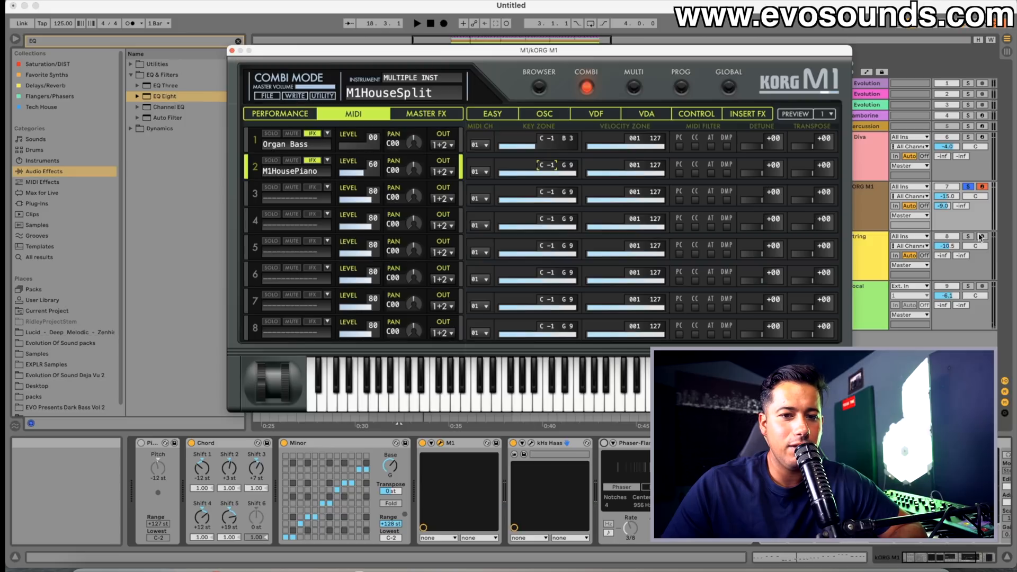
key("space")
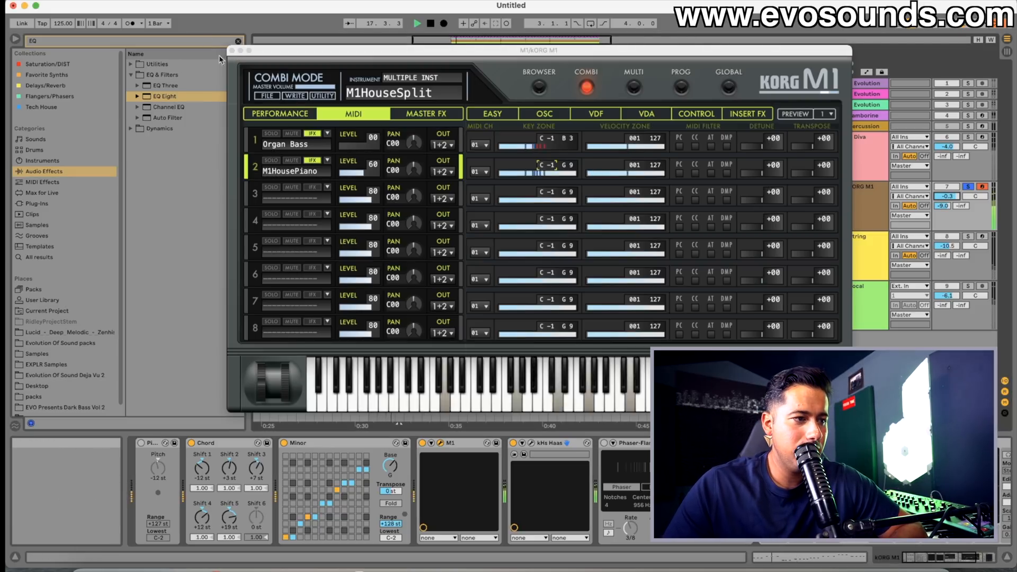
left_click(232, 51)
Step: Transpose all notes of the first Korg M1 clip up one octave and play it
double_click(420, 193)
key("space")
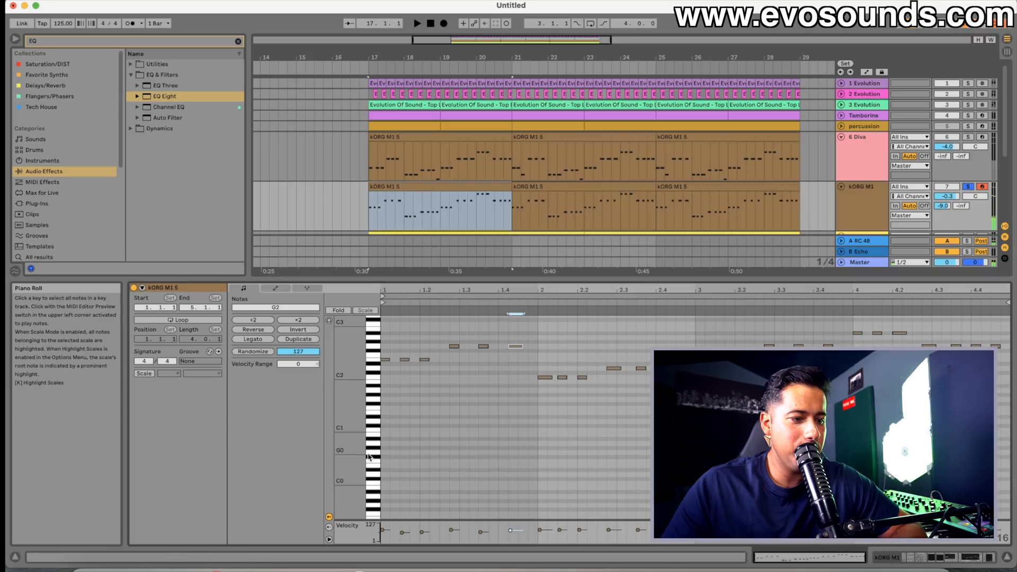
key("super+a")
key("shift+Up")
key("space")
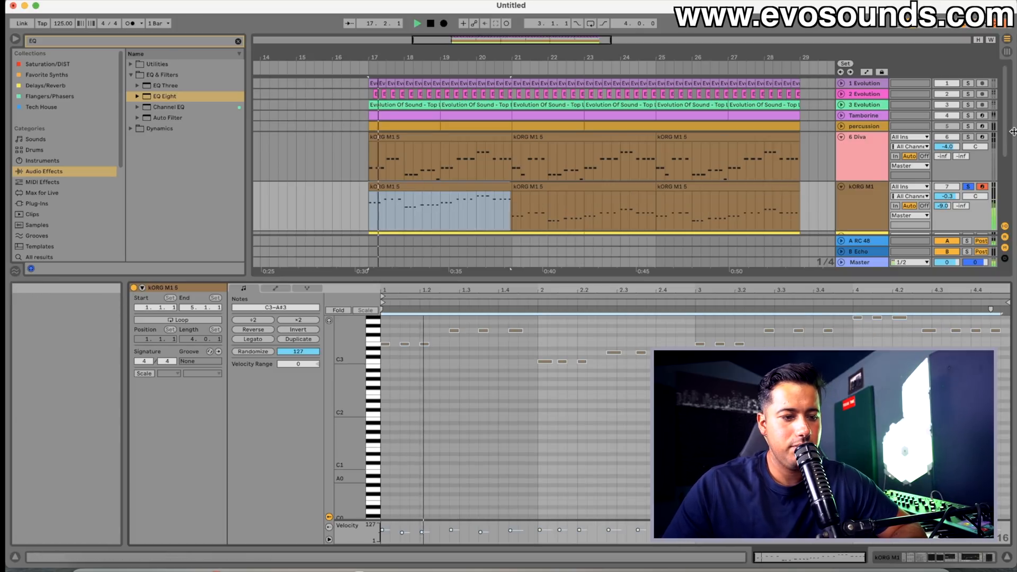
Step: Reopen the Korg M1 instrument and show its preset browser filtered to piano combis
key("shift+Tab")
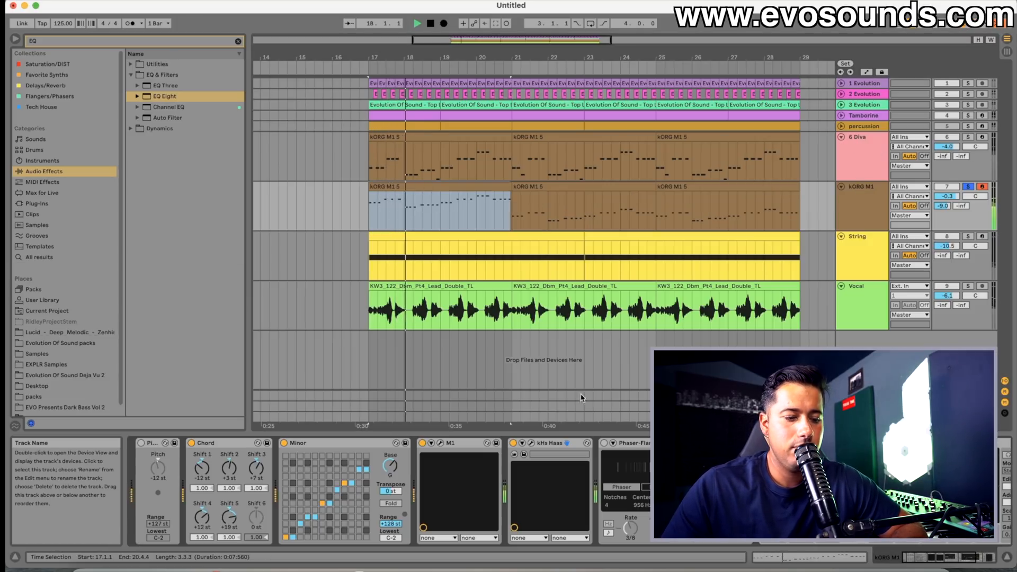
left_click(442, 444)
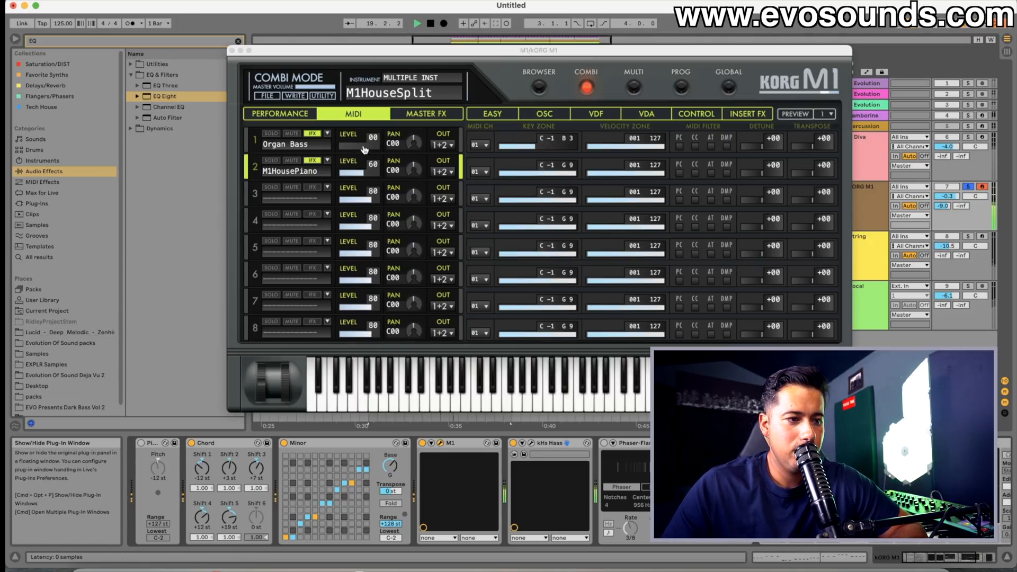
left_click(540, 89)
left_click(539, 89)
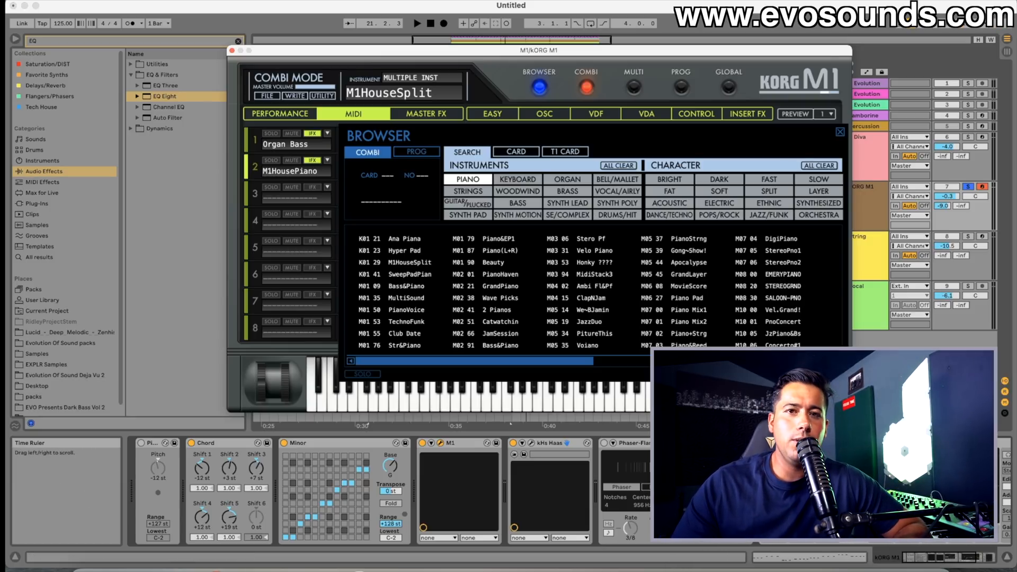
Step: Boost high-shelf band 4 of the Korg M1 track's EQ Eight at 4.95 kHz
scroll(371, 490, "right", 5)
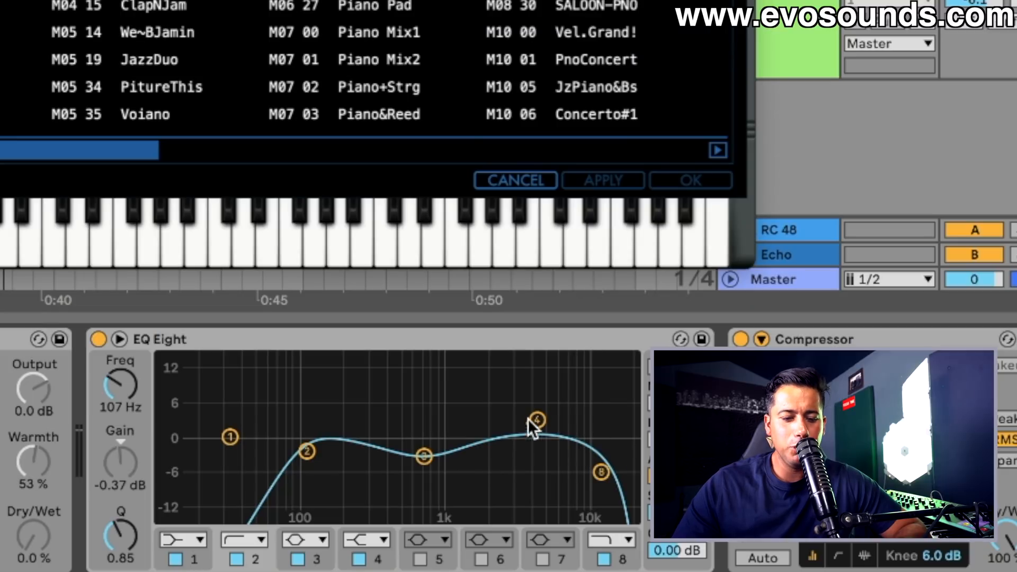
left_click_drag(529, 419, 533, 407)
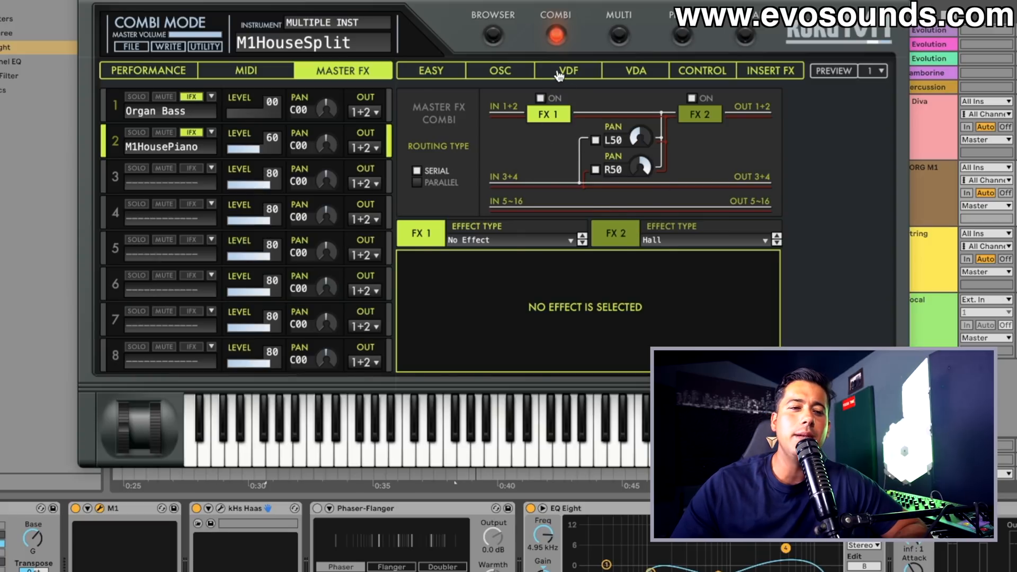
Step: Switch off both insert effects of M1HousePiano, Stereo Delay and Stereo Chorus 1
left_click(559, 75)
left_click(641, 73)
left_click(692, 73)
left_click(756, 74)
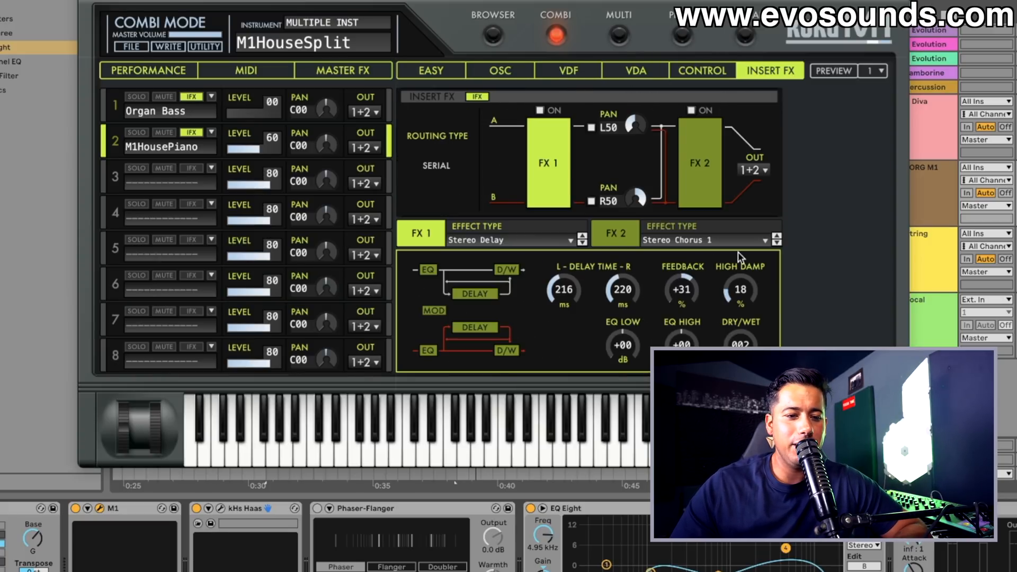
left_click(568, 126)
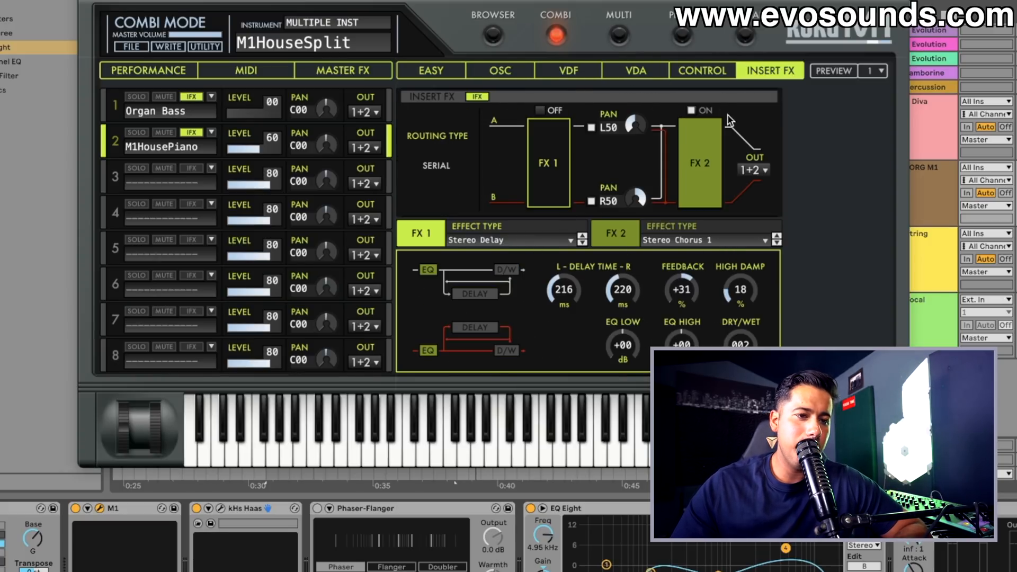
left_click(710, 121)
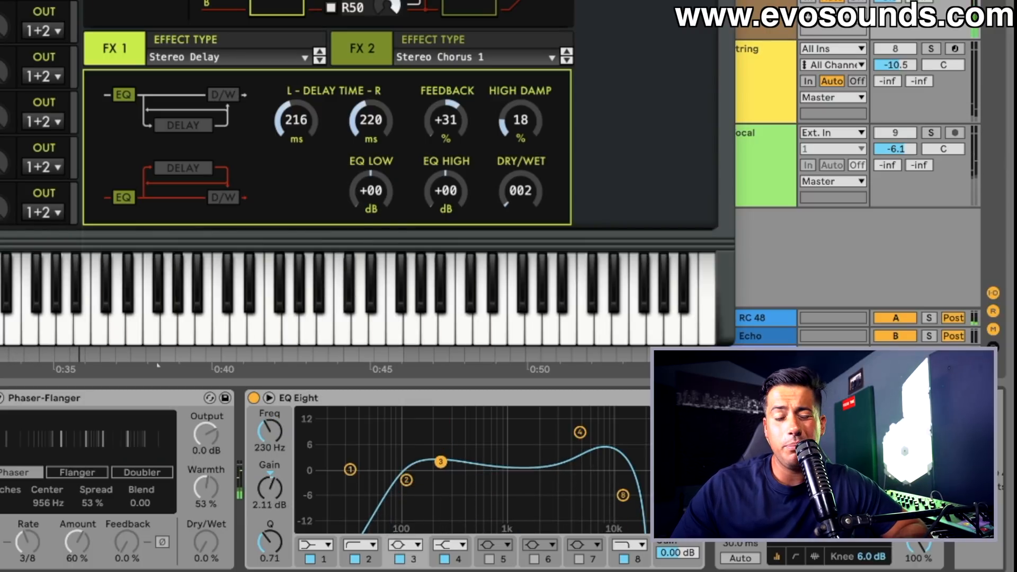
Step: Enable band 5 of the Korg M1 track's EQ Eight and cut it by 7.07 dB at 1.19 kHz
left_click(508, 559)
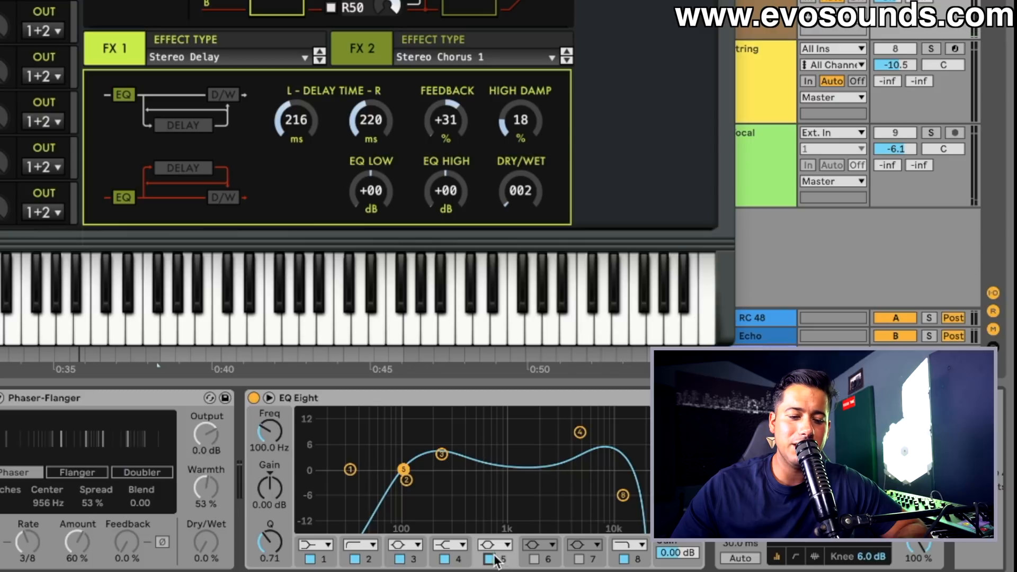
left_click_drag(403, 470, 514, 497)
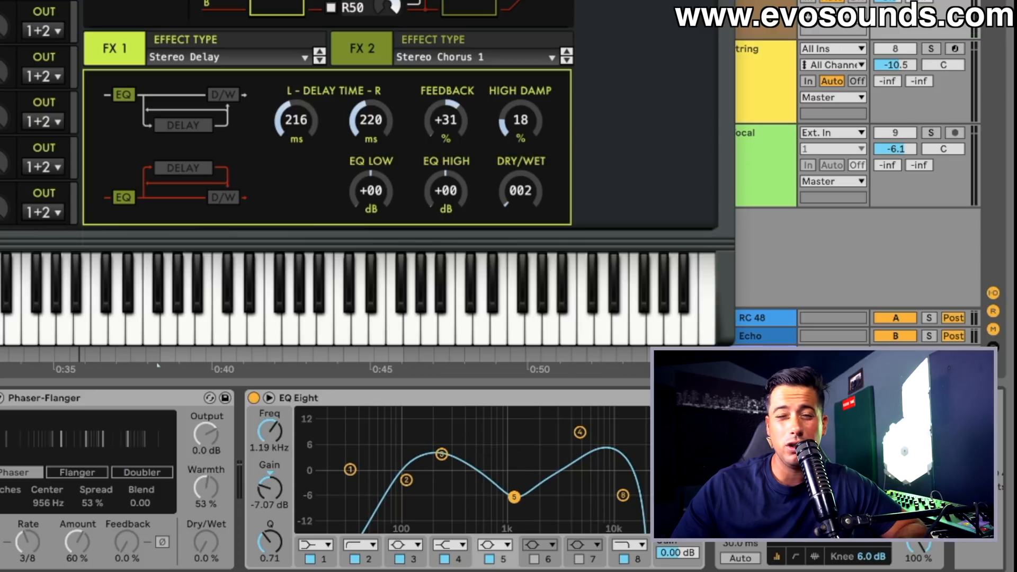